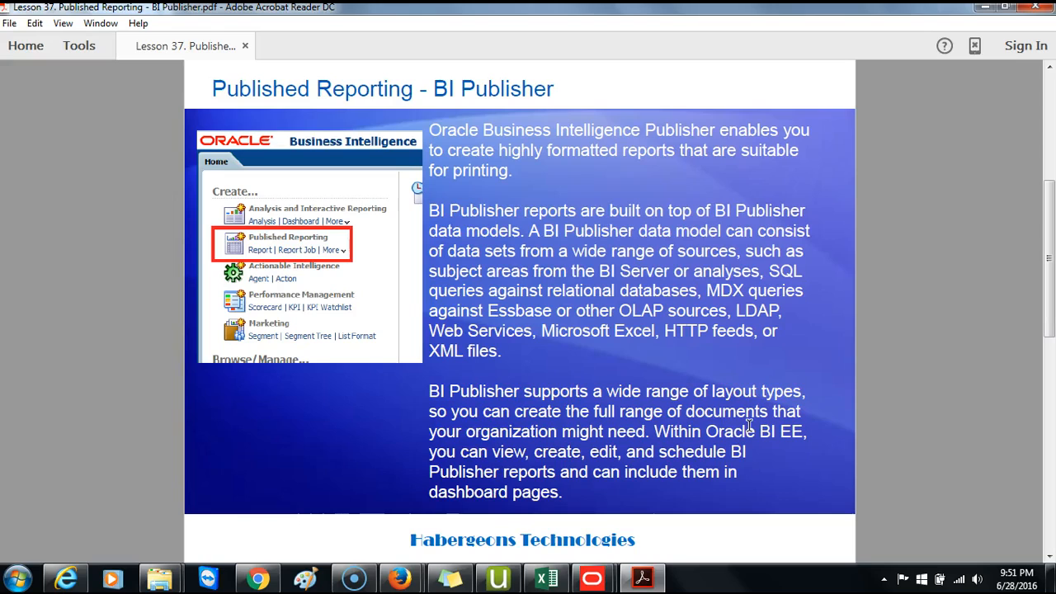
- Leave the BI Publisher slides and switch to Firefox with the Oracle BI home page
{"action": "scroll", "coordinate": [739, 423], "scroll_direction": "down", "scroll_amount": 3}
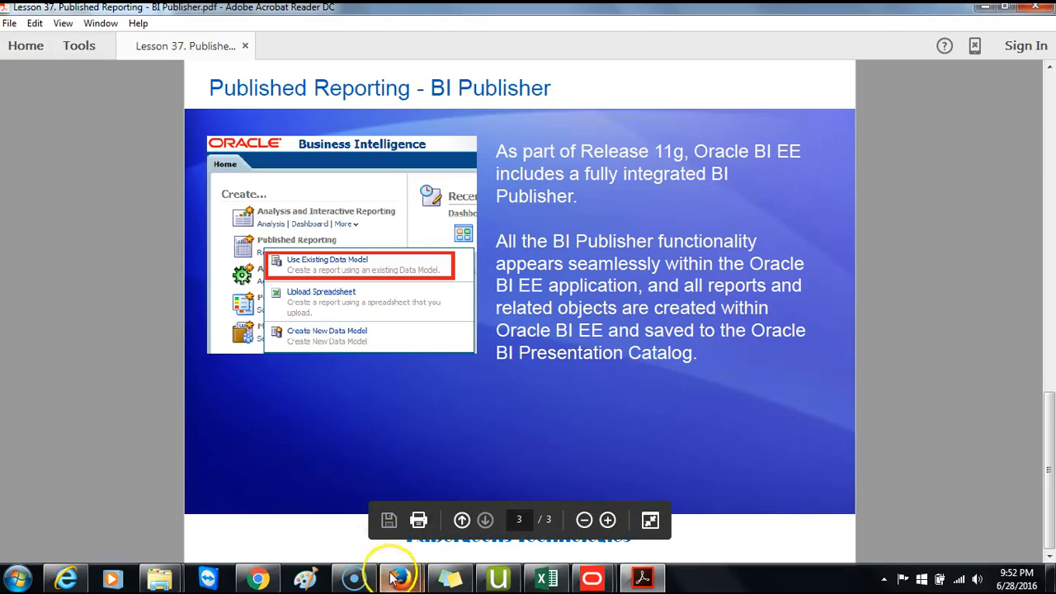
{"action": "mouse_move", "coordinate": [399, 576]}
{"action": "left_click", "coordinate": [277, 494]}
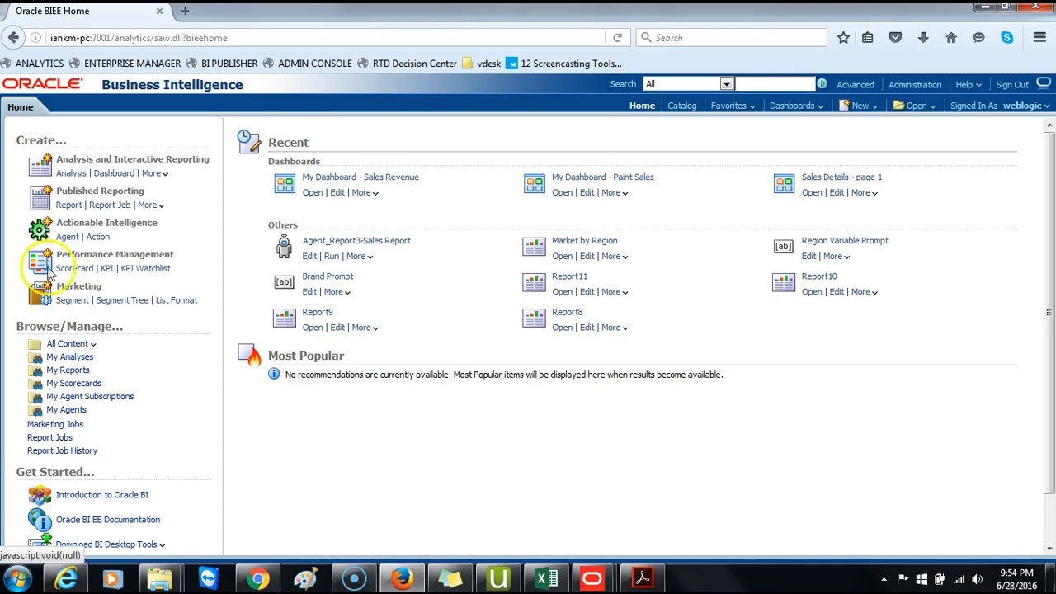
- Create a new analysis on the Paint subject area and add the Time Greg_year column
{"action": "left_click", "coordinate": [71, 173]}
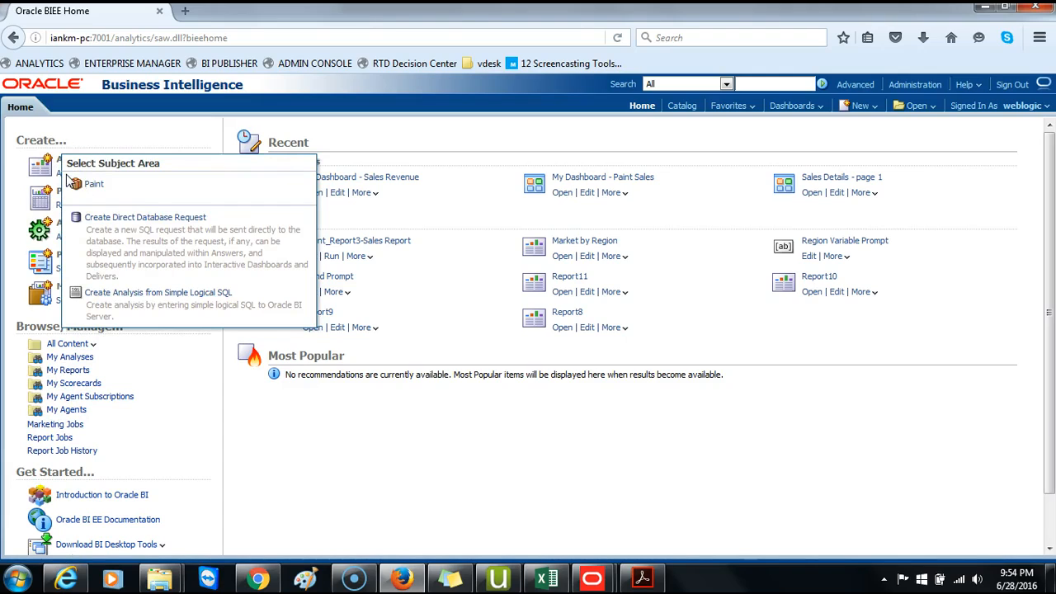
{"action": "left_click", "coordinate": [95, 186]}
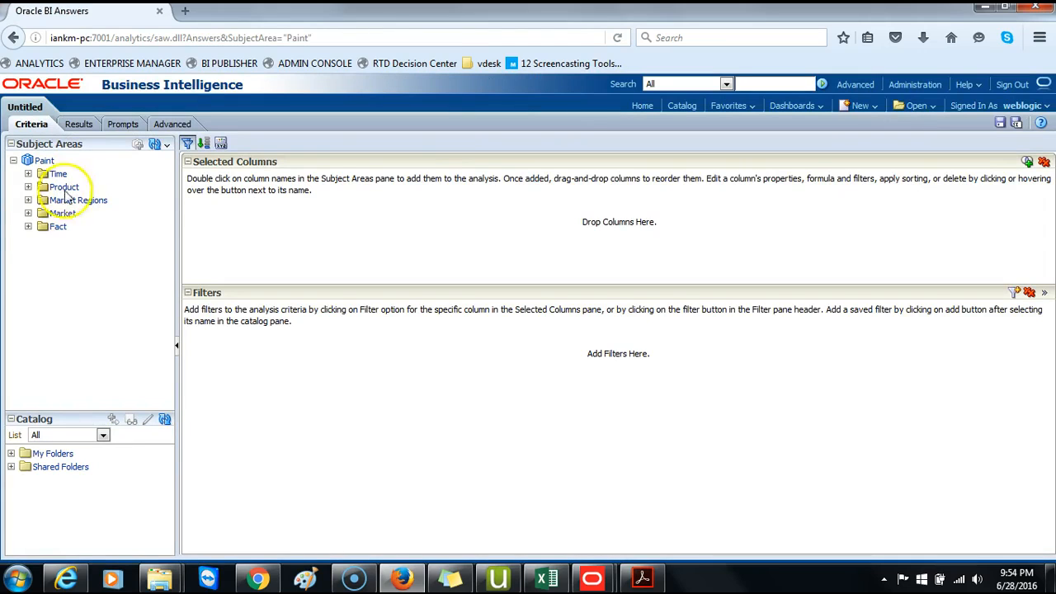
{"action": "left_click", "coordinate": [28, 227]}
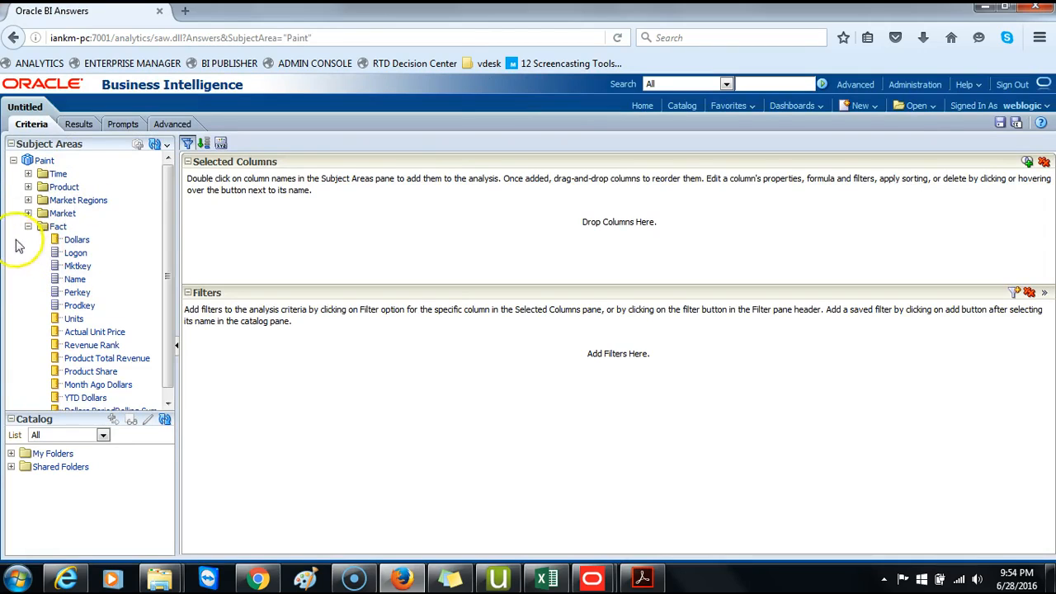
{"action": "left_click", "coordinate": [28, 173]}
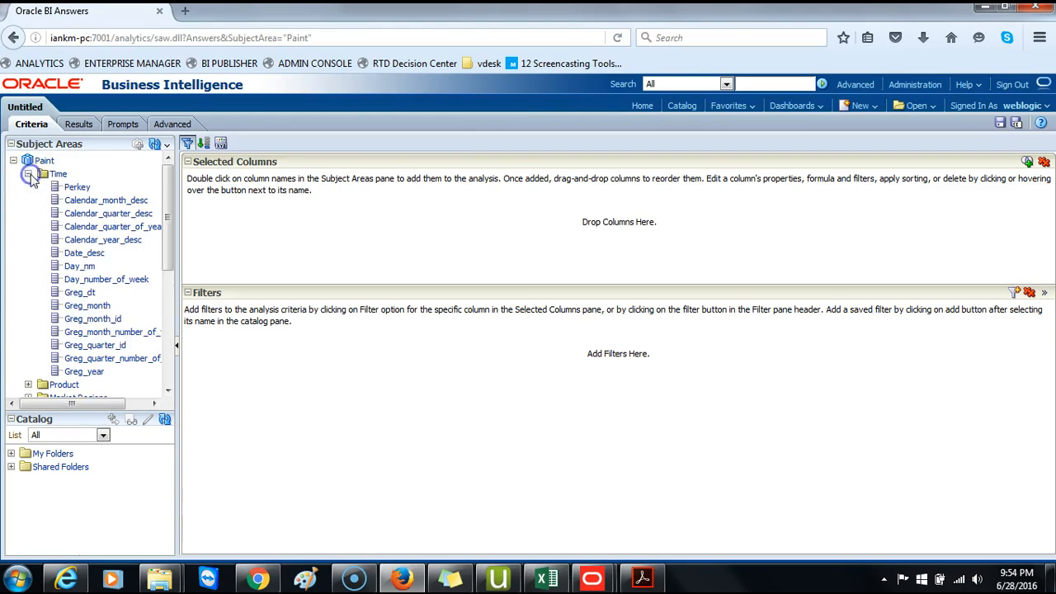
{"action": "double_click", "coordinate": [89, 372]}
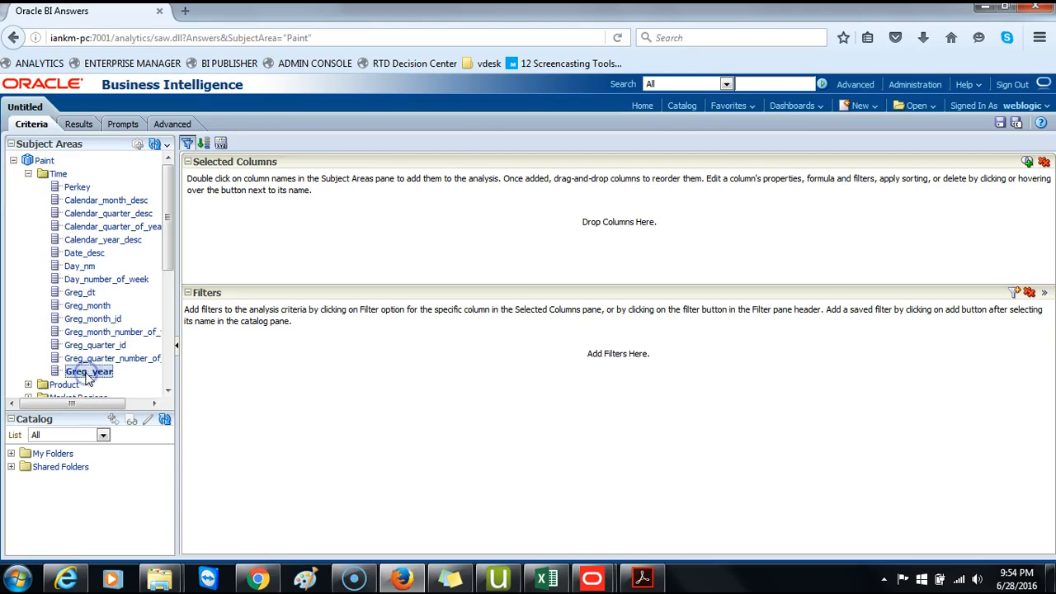
- Add the Product Brand and Fact Dollars columns, then preview the analysis results and return to criteria
{"action": "left_click", "coordinate": [28, 173]}
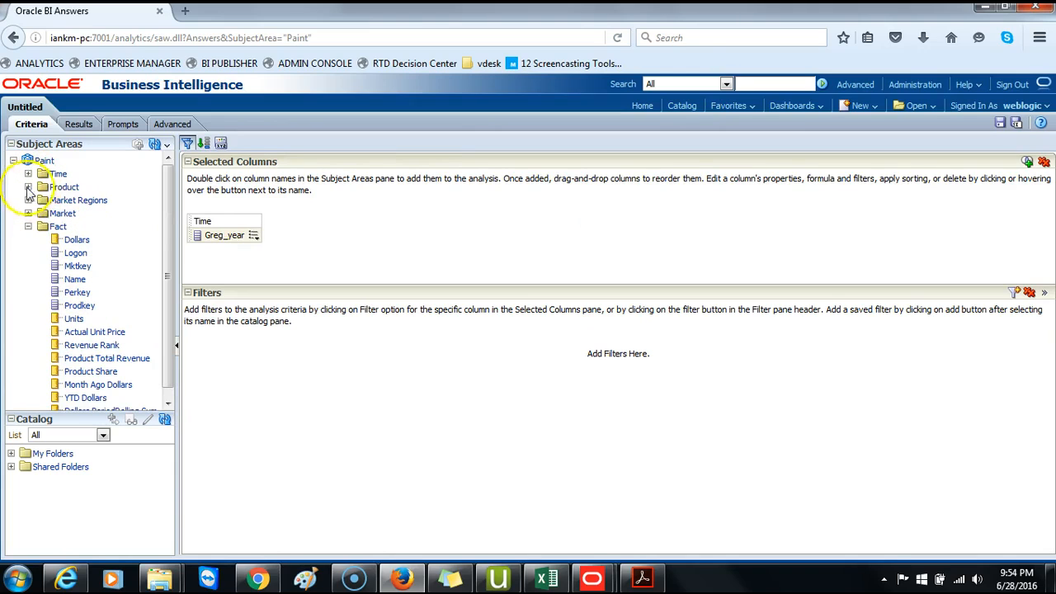
{"action": "left_click", "coordinate": [28, 186]}
{"action": "double_click", "coordinate": [66, 214]}
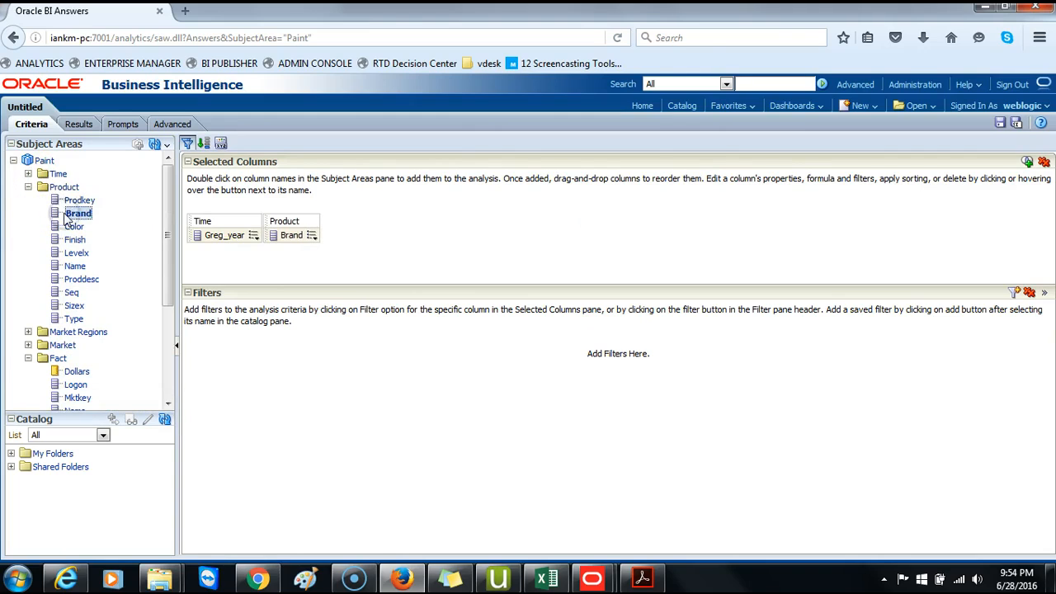
{"action": "scroll", "coordinate": [82, 297], "scroll_direction": "down", "scroll_amount": 2}
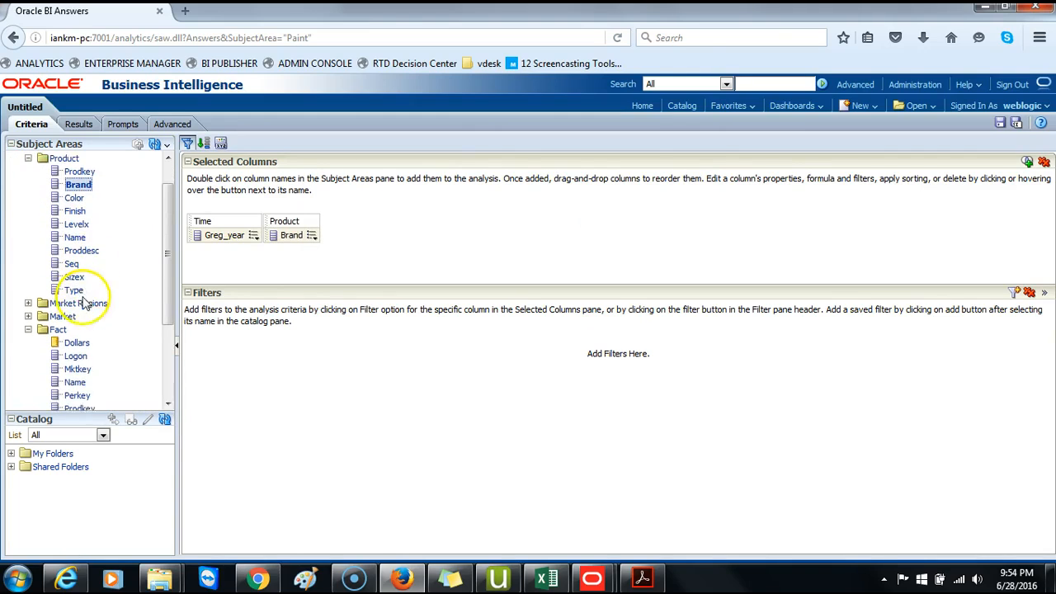
{"action": "double_click", "coordinate": [77, 336]}
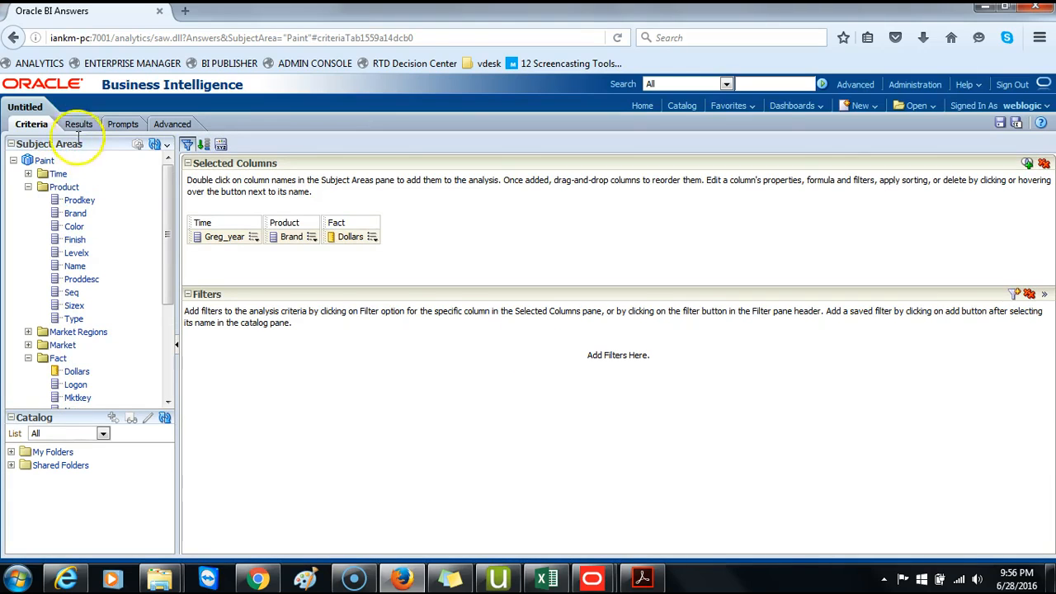
{"action": "left_click", "coordinate": [81, 129]}
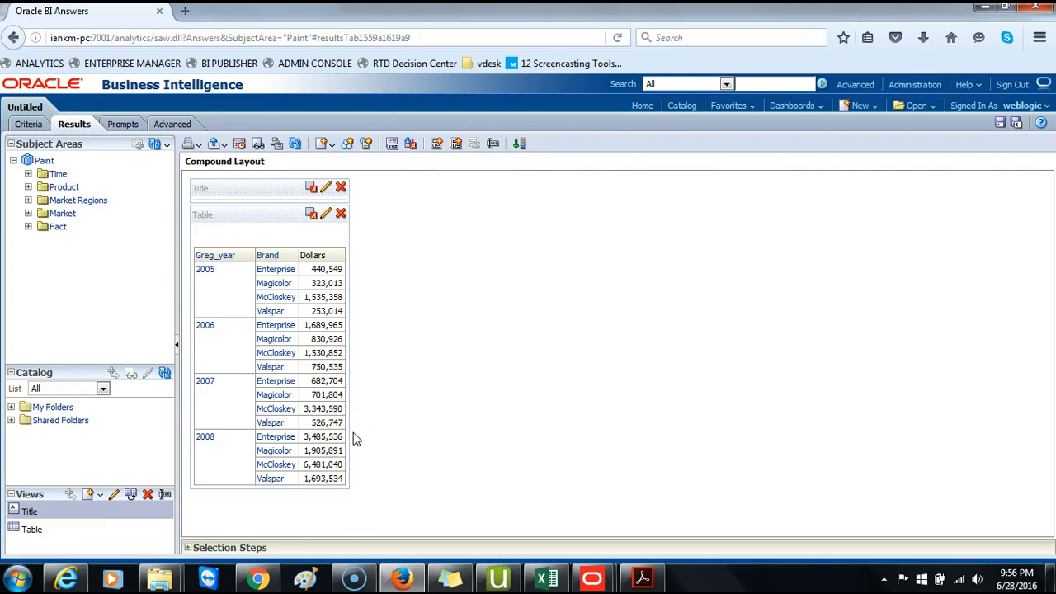
{"action": "left_click", "coordinate": [29, 124]}
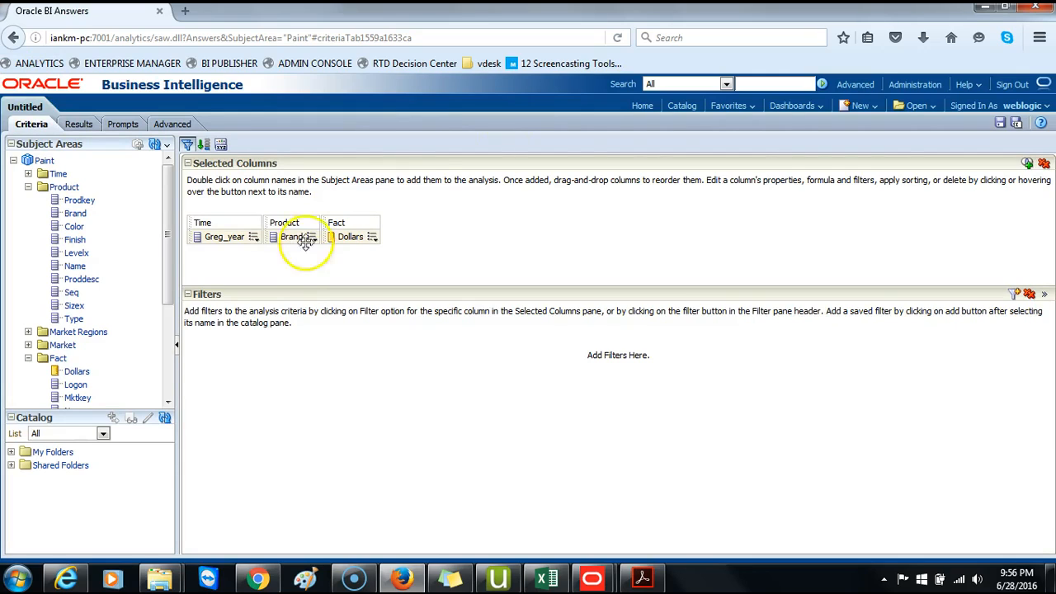
- Save the analysis in the Paint Reports folder as BIPub_Source_Report
{"action": "left_click", "coordinate": [1015, 122]}
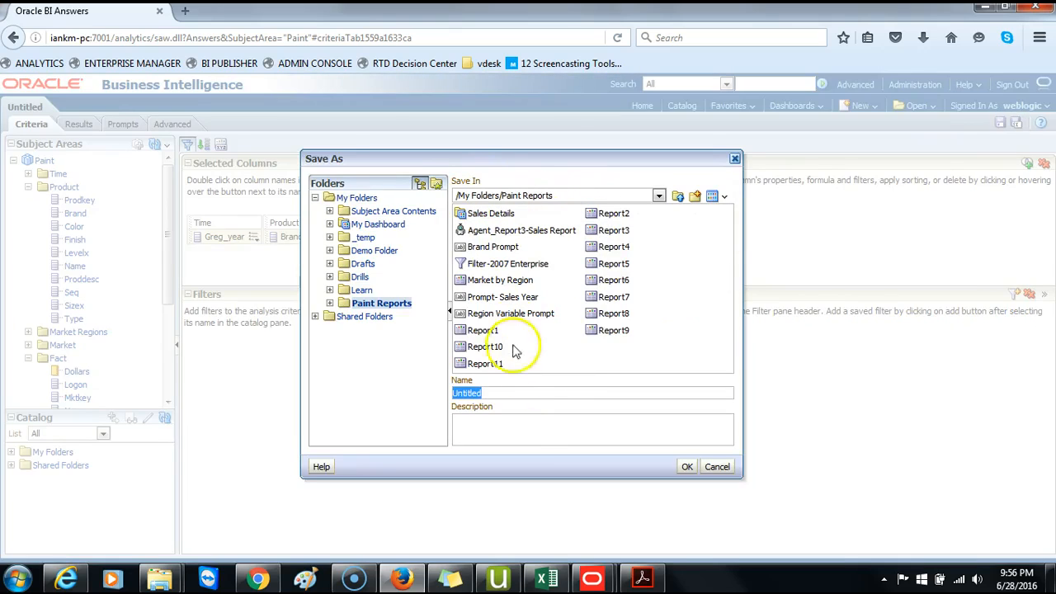
{"action": "type", "text": "BI"}
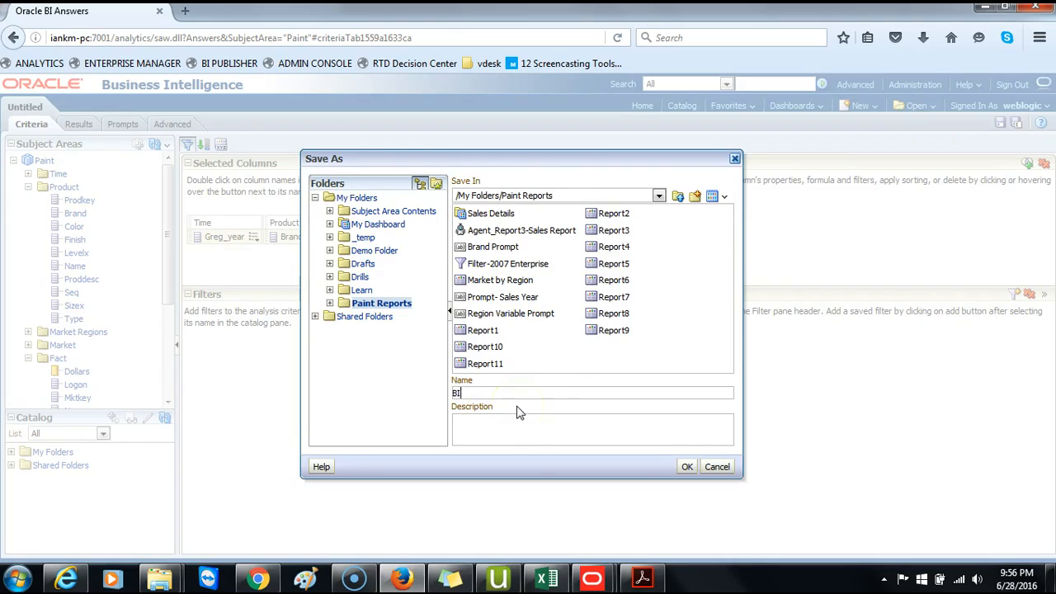
{"action": "type", "text": "Pub_Source_Report"}
{"action": "left_click", "coordinate": [687, 466]}
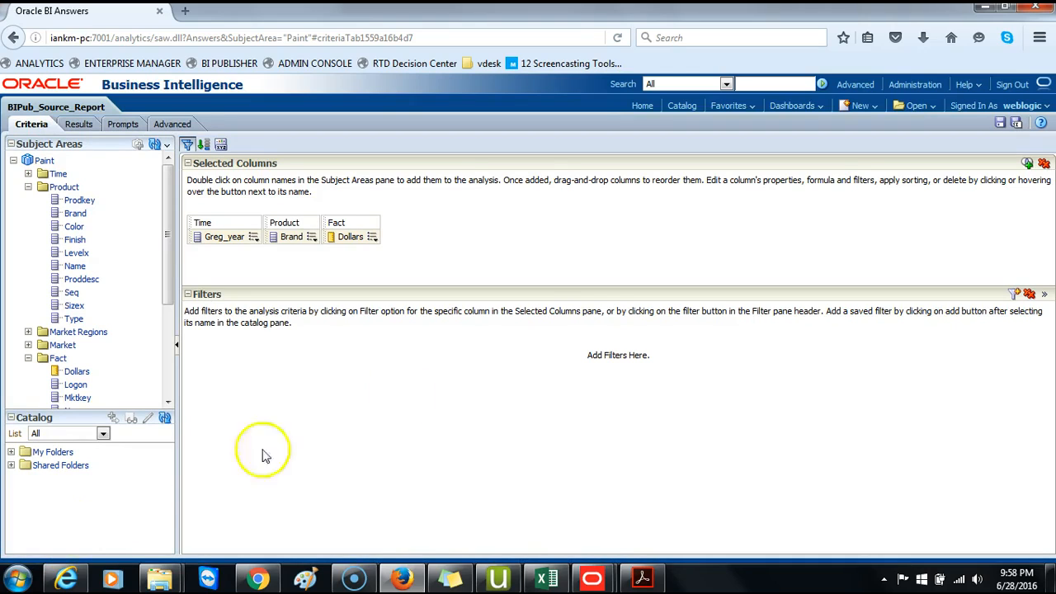
- Create a new data model and open its Data Sets section
{"action": "left_click", "coordinate": [869, 105]}
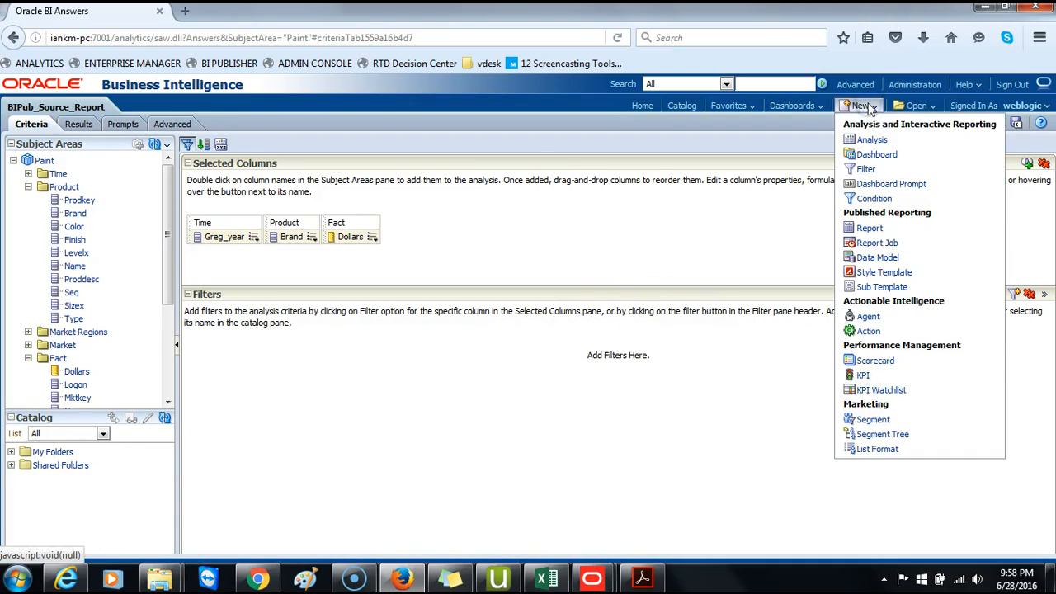
{"action": "left_click", "coordinate": [875, 257]}
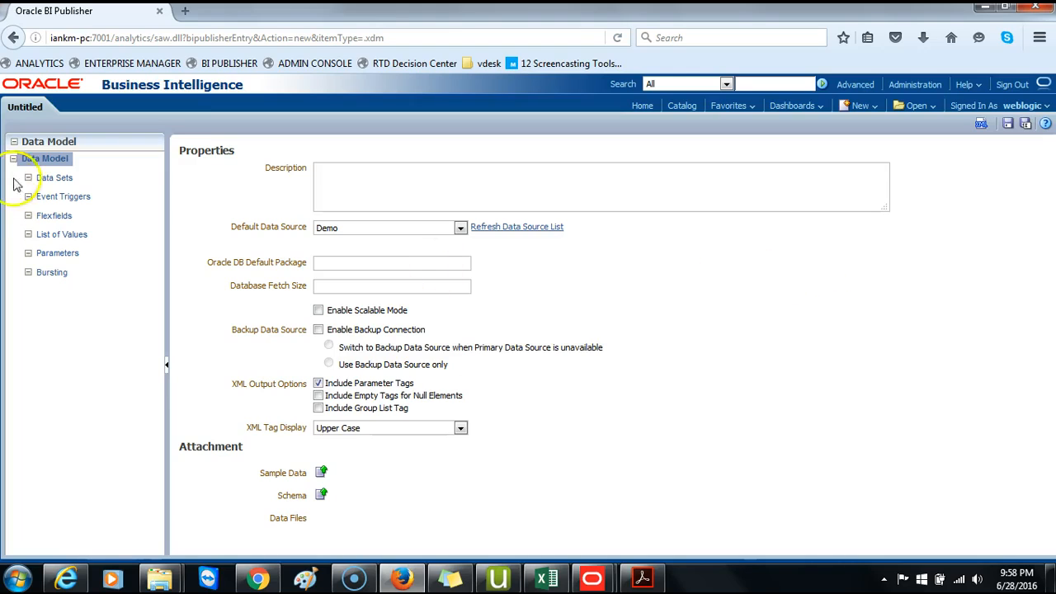
{"action": "left_click", "coordinate": [50, 180]}
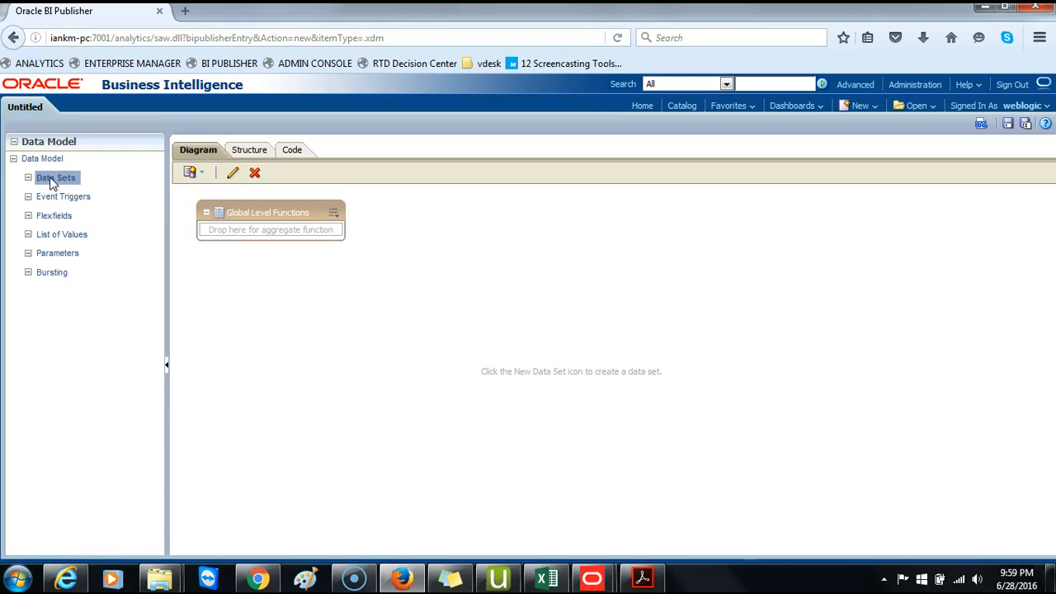
- Start an Oracle BI Analysis data set and browse to select BIPub_Source_Report in the user's Paint Reports folder
{"action": "left_click", "coordinate": [204, 173]}
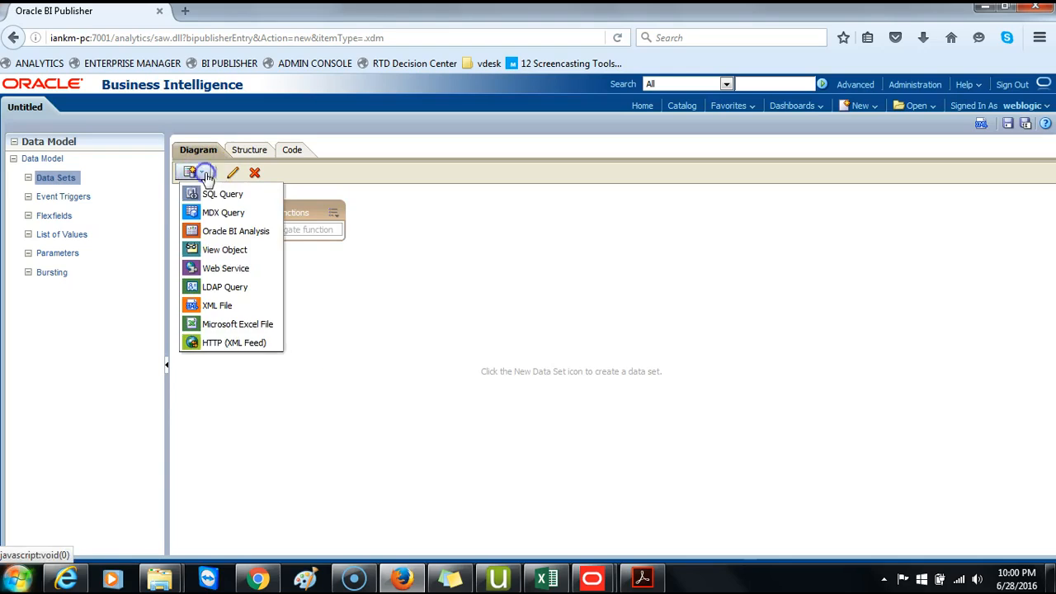
{"action": "left_click", "coordinate": [225, 232]}
{"action": "left_click", "coordinate": [128, 437]}
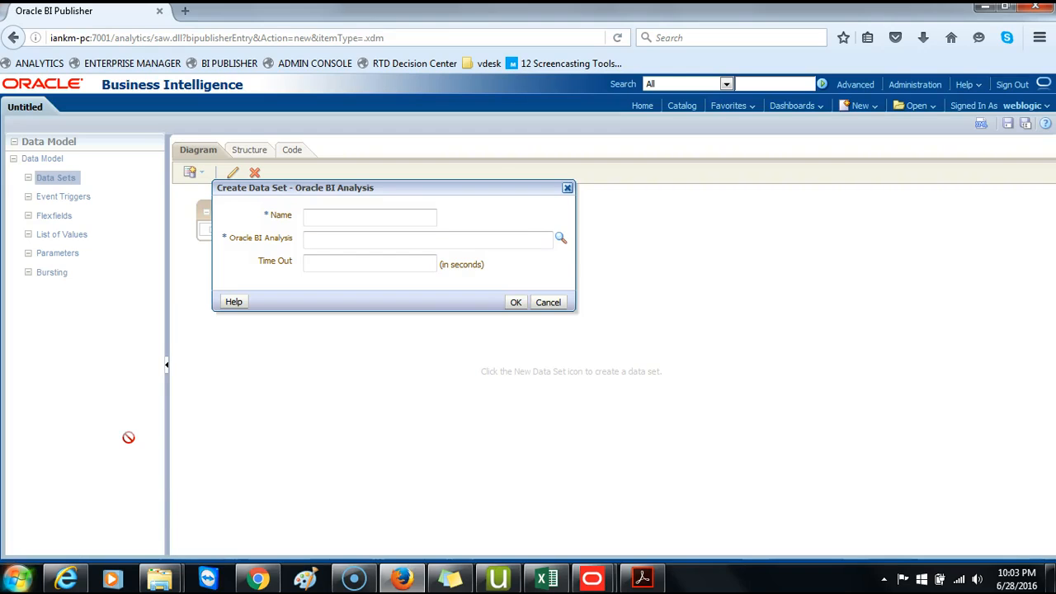
{"action": "left_click", "coordinate": [560, 238]}
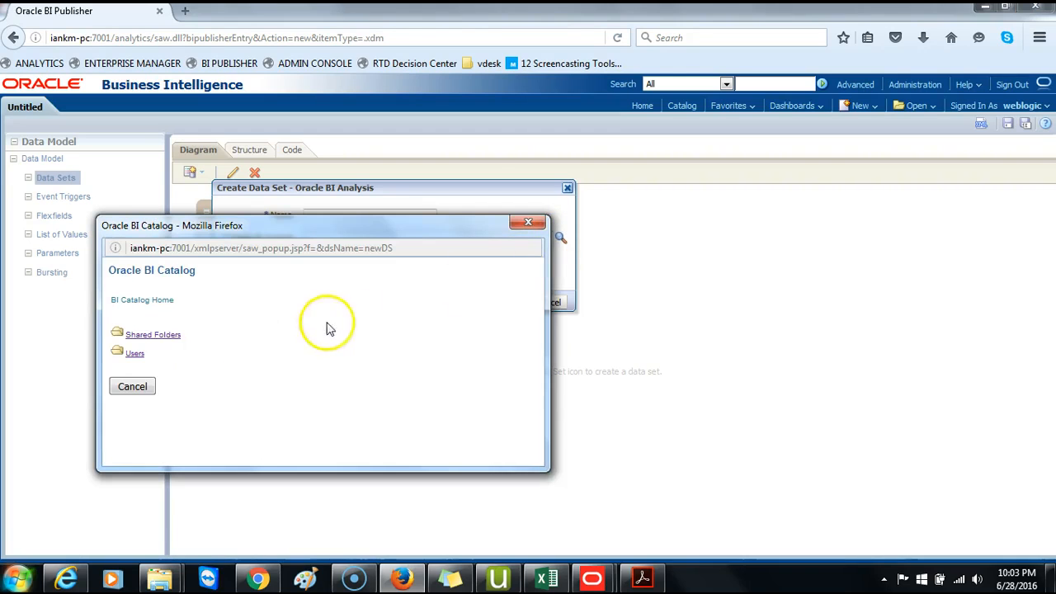
{"action": "left_click", "coordinate": [135, 354]}
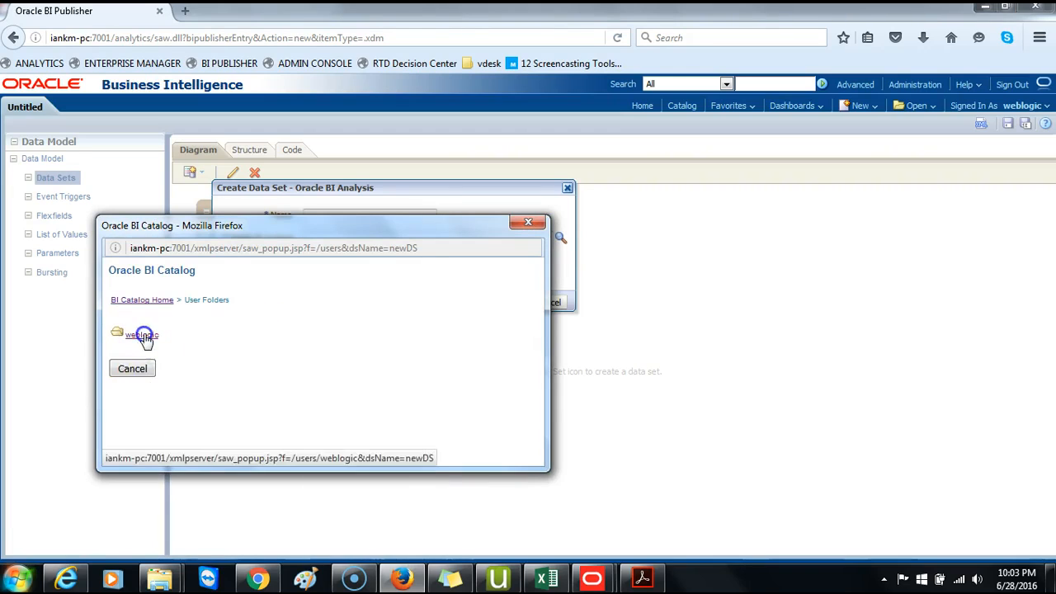
{"action": "left_click", "coordinate": [136, 335]}
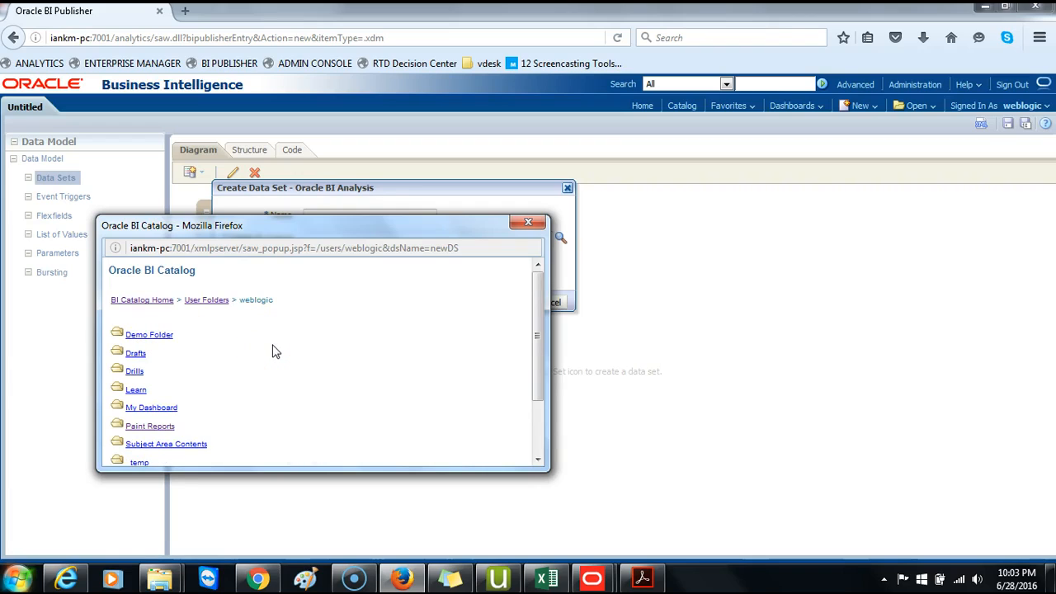
{"action": "scroll", "coordinate": [275, 352], "scroll_direction": "down", "scroll_amount": 2}
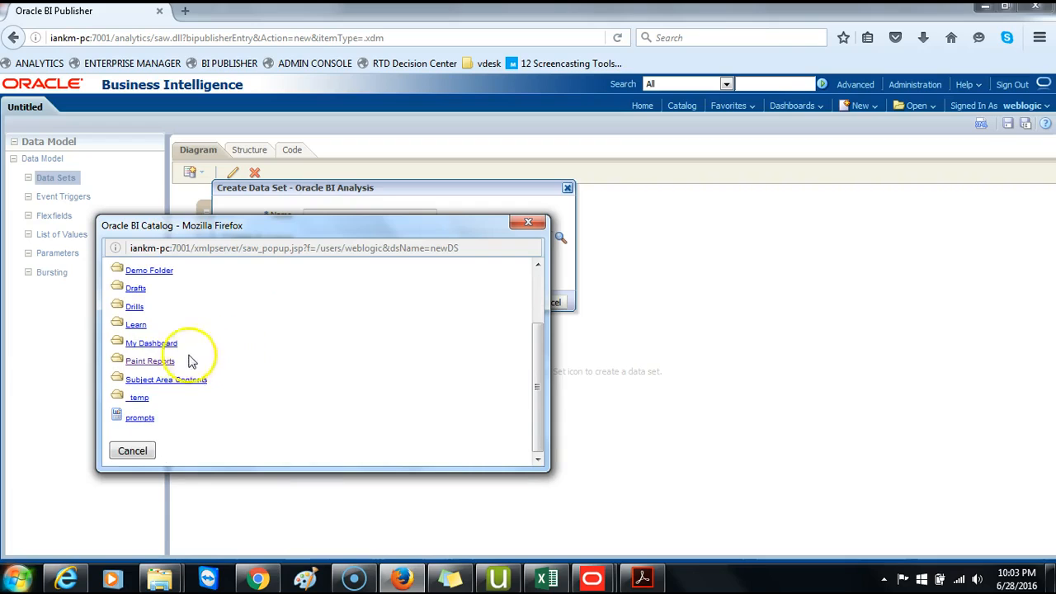
{"action": "left_click", "coordinate": [151, 362]}
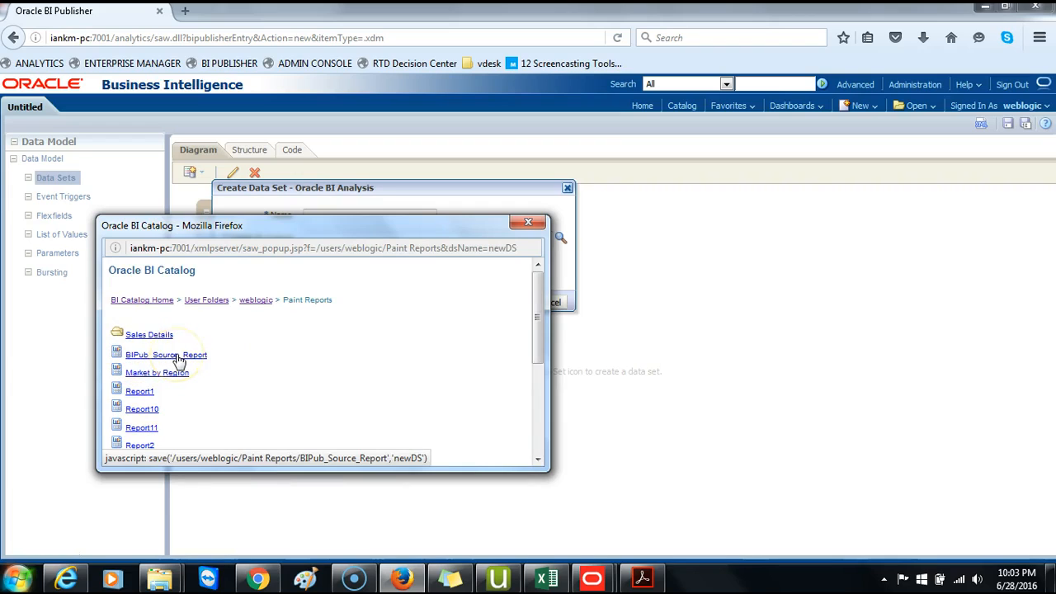
{"action": "left_click", "coordinate": [179, 360]}
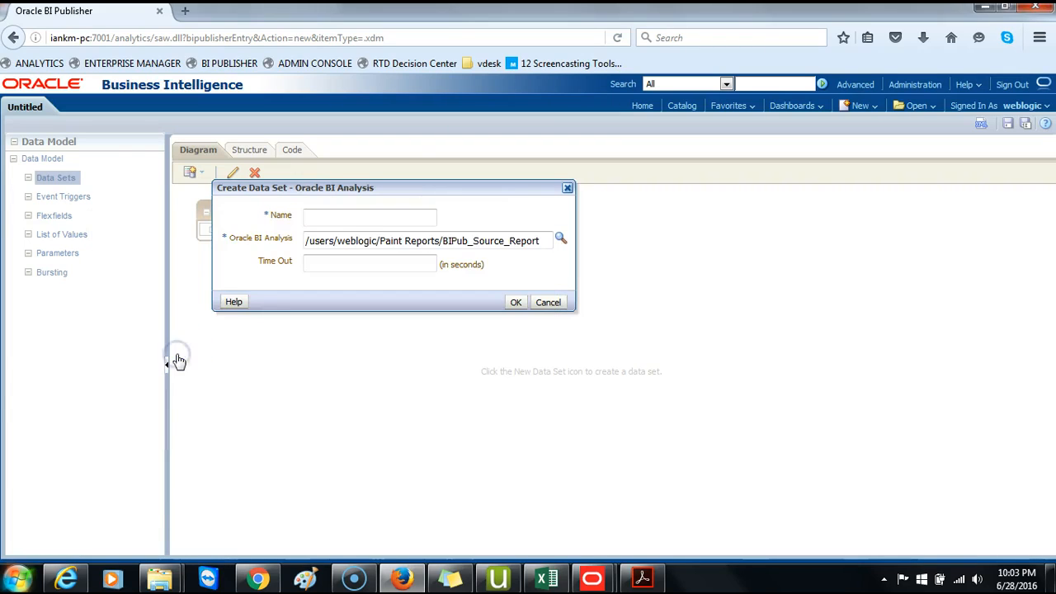
- Name the data set BIPub_Data_Set and confirm its creation
{"action": "left_click", "coordinate": [341, 219]}
{"action": "type", "text": "BI"}
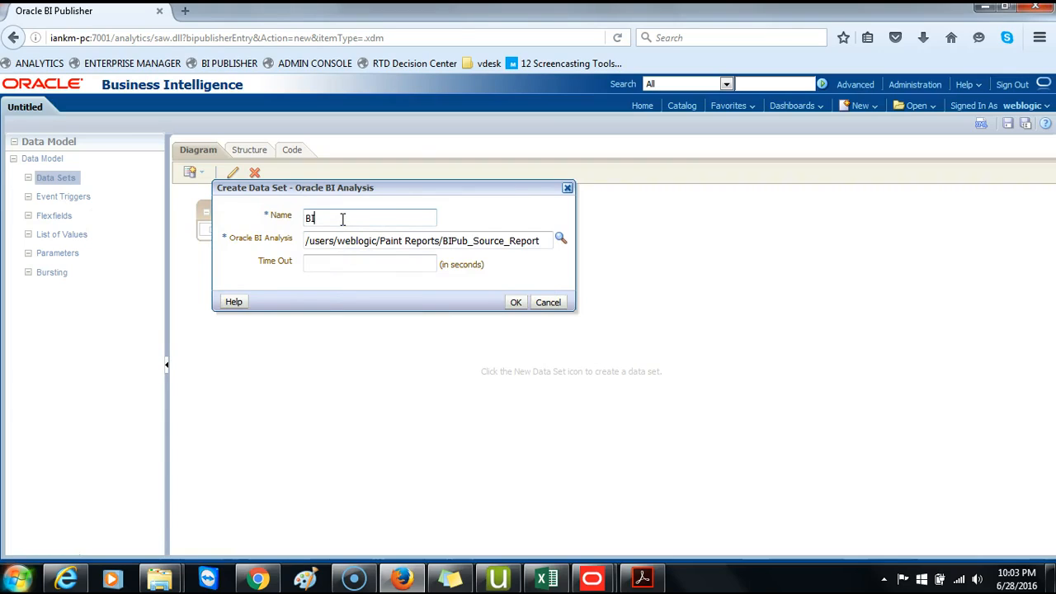
{"action": "type", "text": "Pub_Data_Set"}
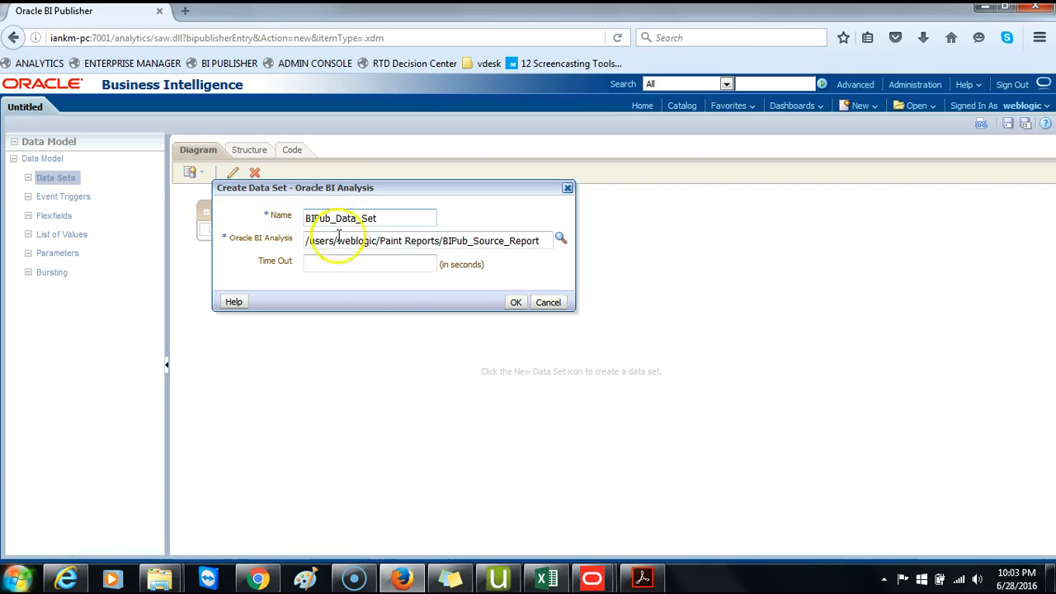
{"action": "left_click", "coordinate": [516, 303]}
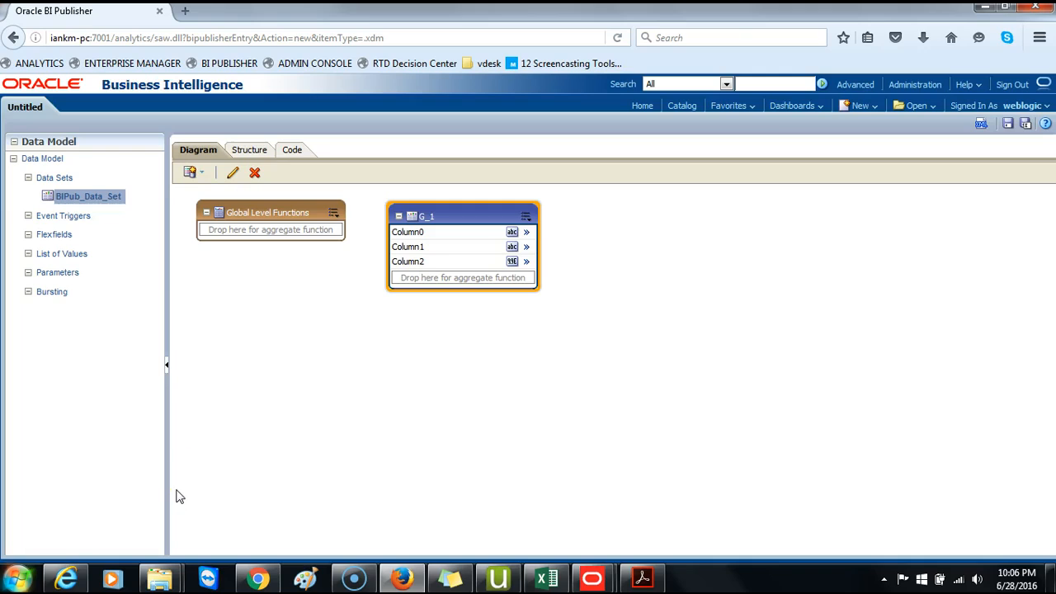
- Inspect Column0's properties and the data model's structure view
{"action": "left_click", "coordinate": [528, 232]}
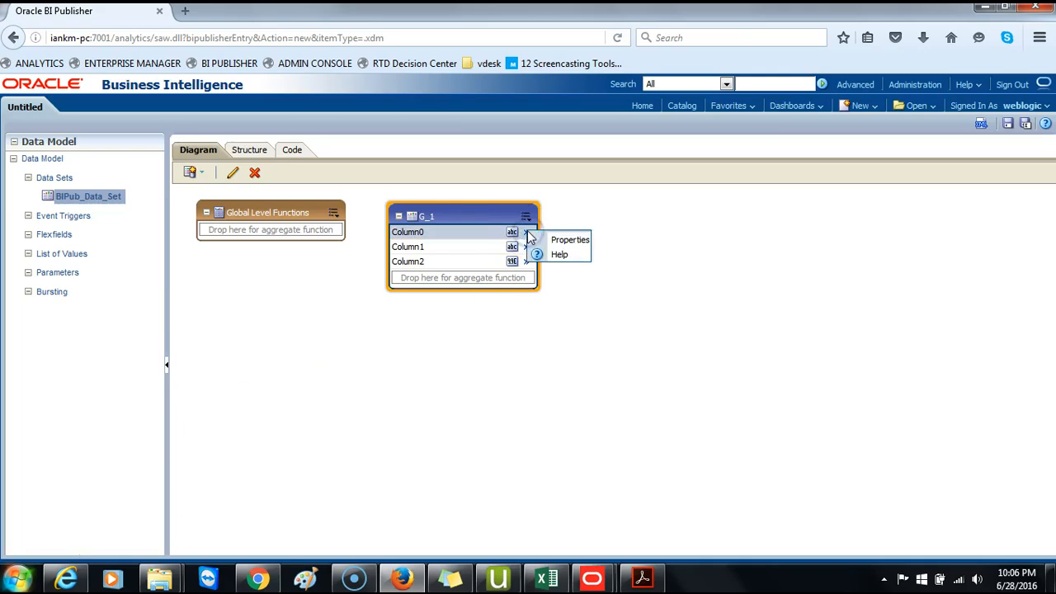
{"action": "left_click", "coordinate": [548, 239]}
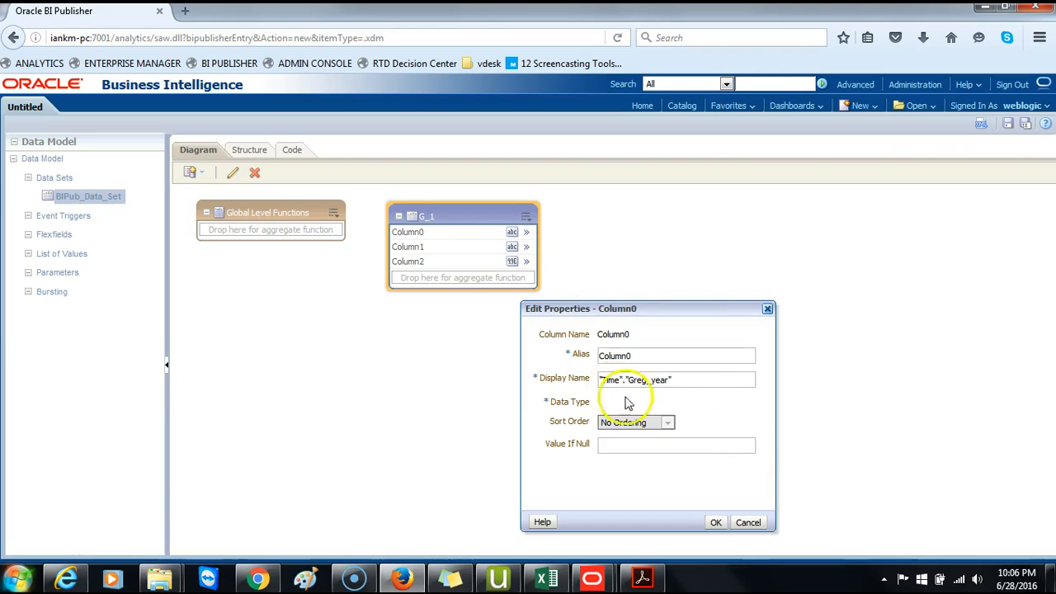
{"action": "left_click", "coordinate": [716, 522]}
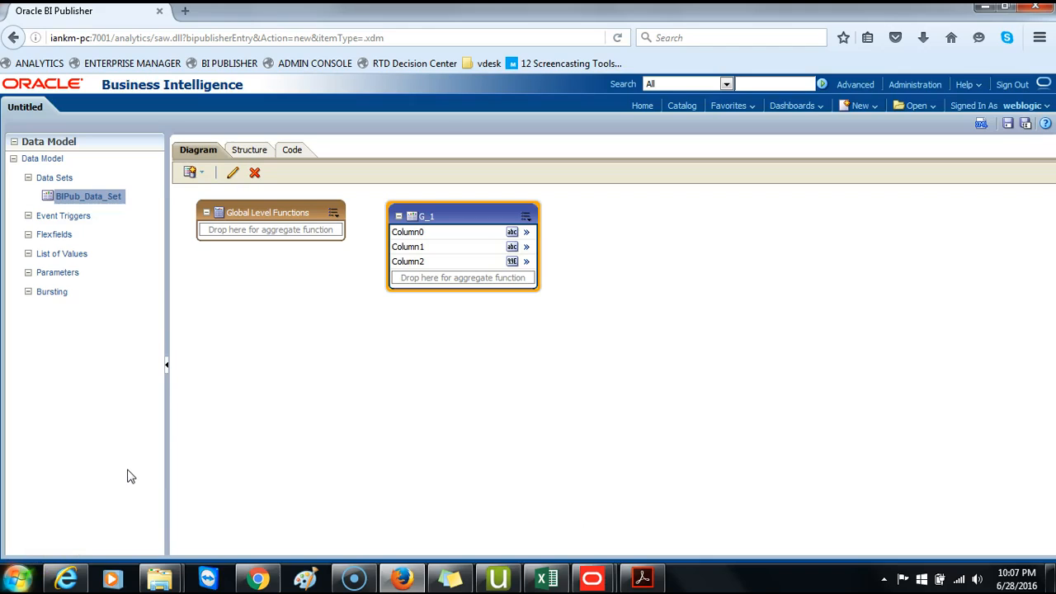
{"action": "left_click", "coordinate": [253, 149]}
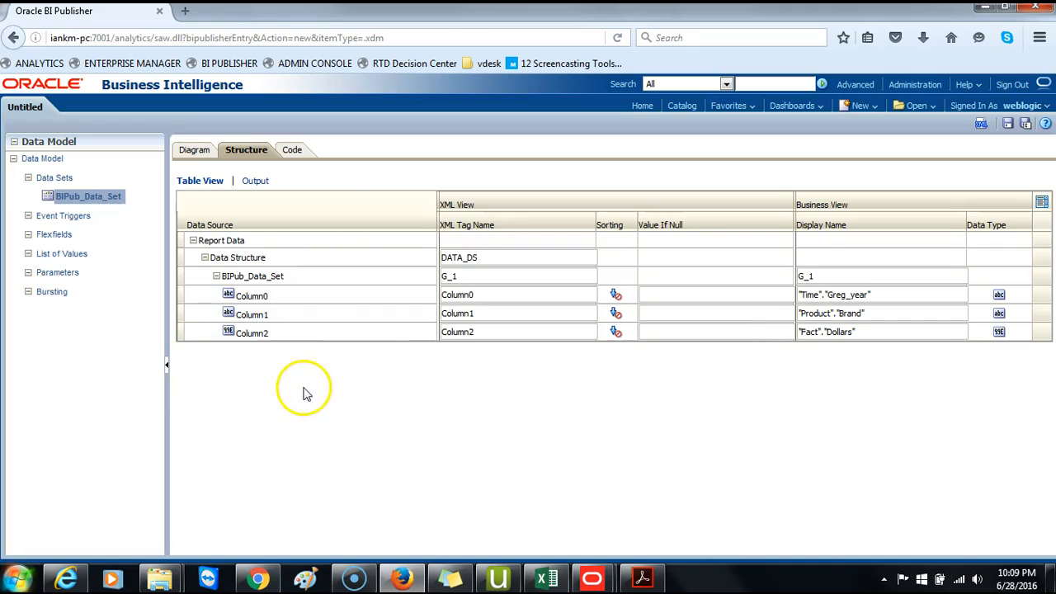
- View the data model's XML code and return to the diagram view
{"action": "left_click", "coordinate": [302, 151]}
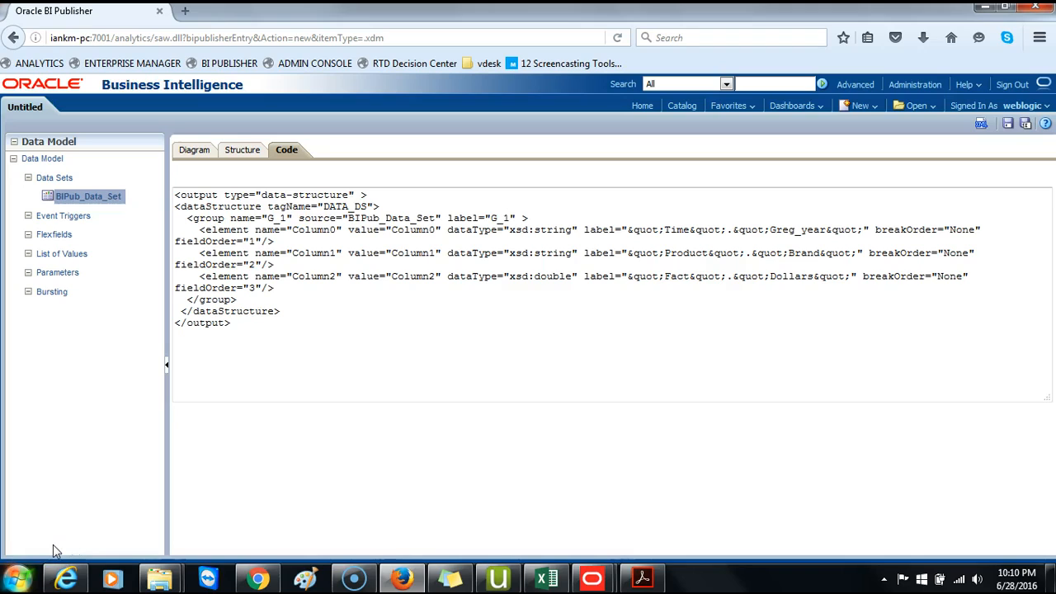
{"action": "left_click", "coordinate": [194, 155]}
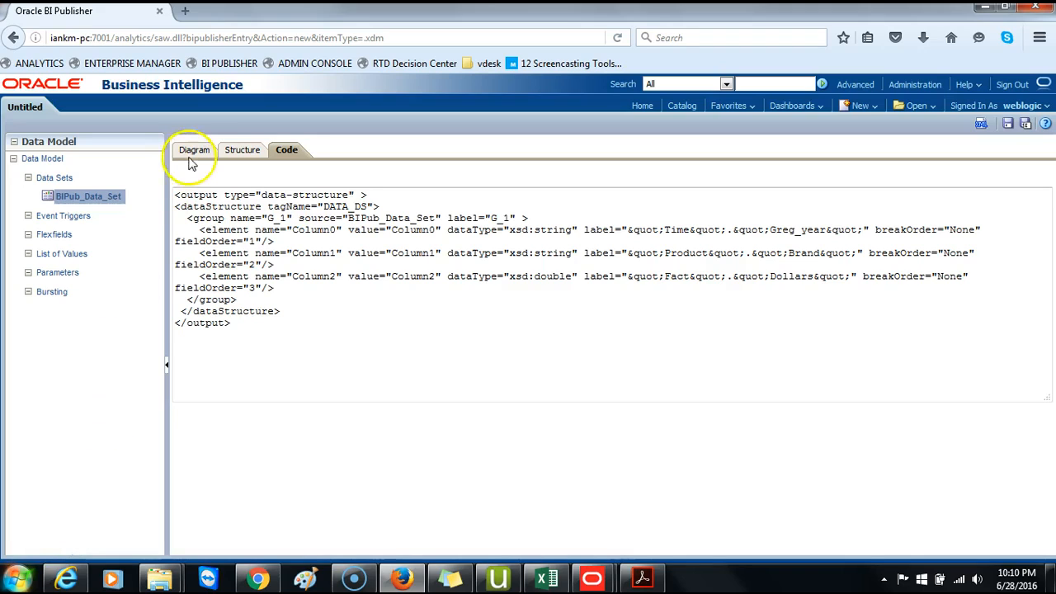
{"action": "left_click", "coordinate": [209, 332]}
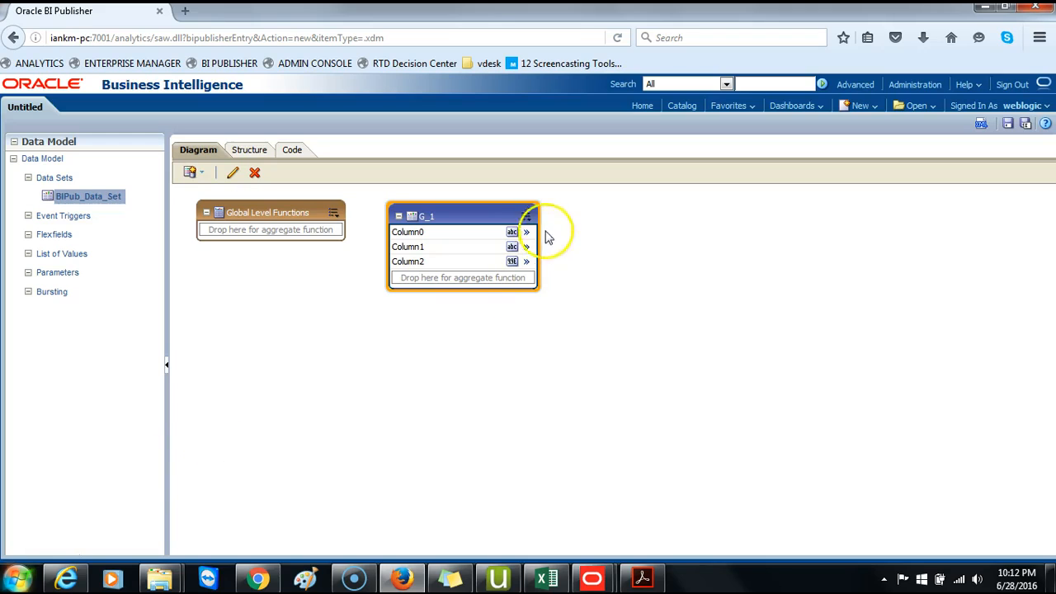
- Add an element by expression to group G_1 and name it Daily Dollars
{"action": "left_click", "coordinate": [526, 214]}
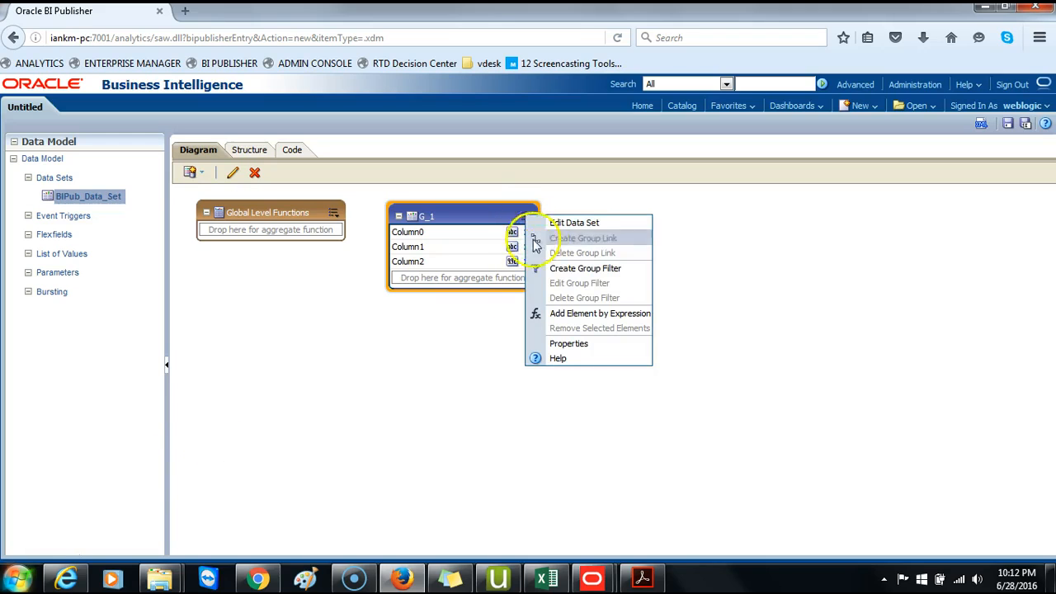
{"action": "left_click", "coordinate": [594, 313]}
{"action": "left_click_drag", "start_coordinate": [668, 299], "coordinate": [657, 167]}
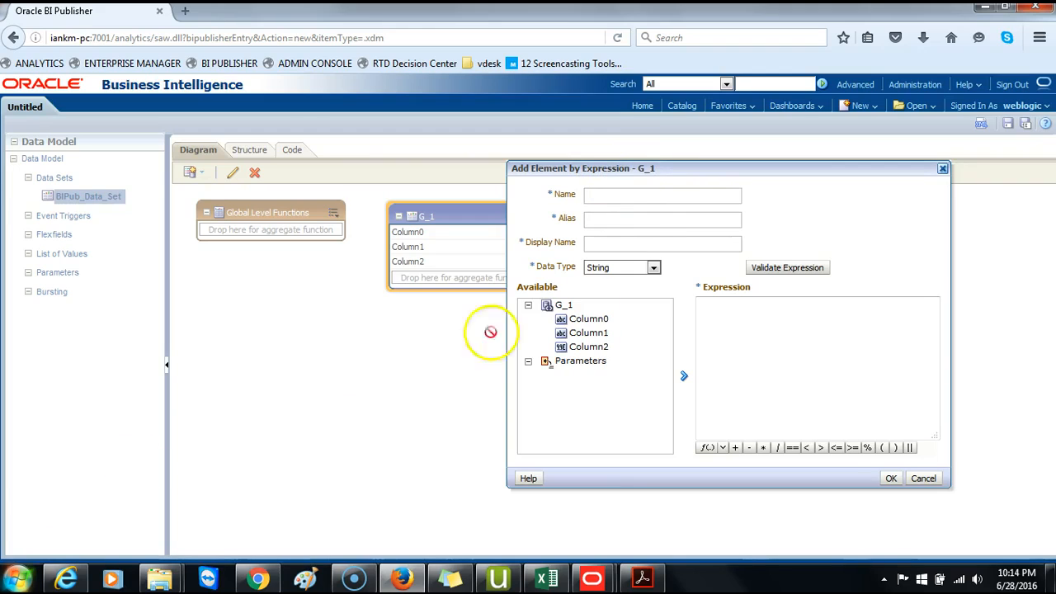
{"action": "left_click", "coordinate": [623, 194]}
{"action": "type", "text": "D"}
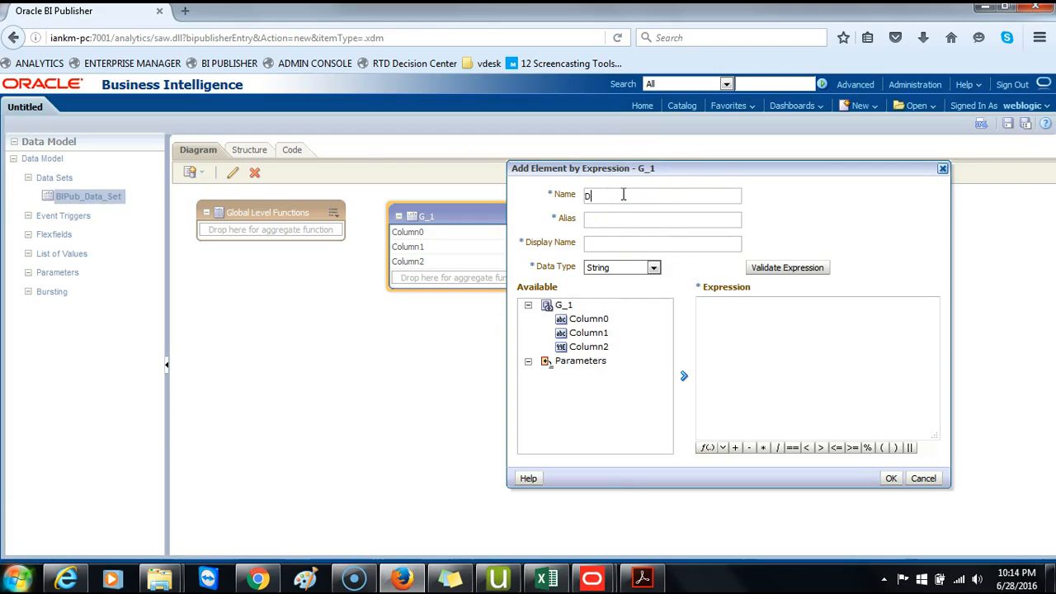
{"action": "type", "text": "aily Dollars"}
- Copy the element name into the Alias and Display Name fields
{"action": "left_click_drag", "start_coordinate": [634, 197], "coordinate": [404, 179]}
{"action": "key", "text": "ctrl+c"}
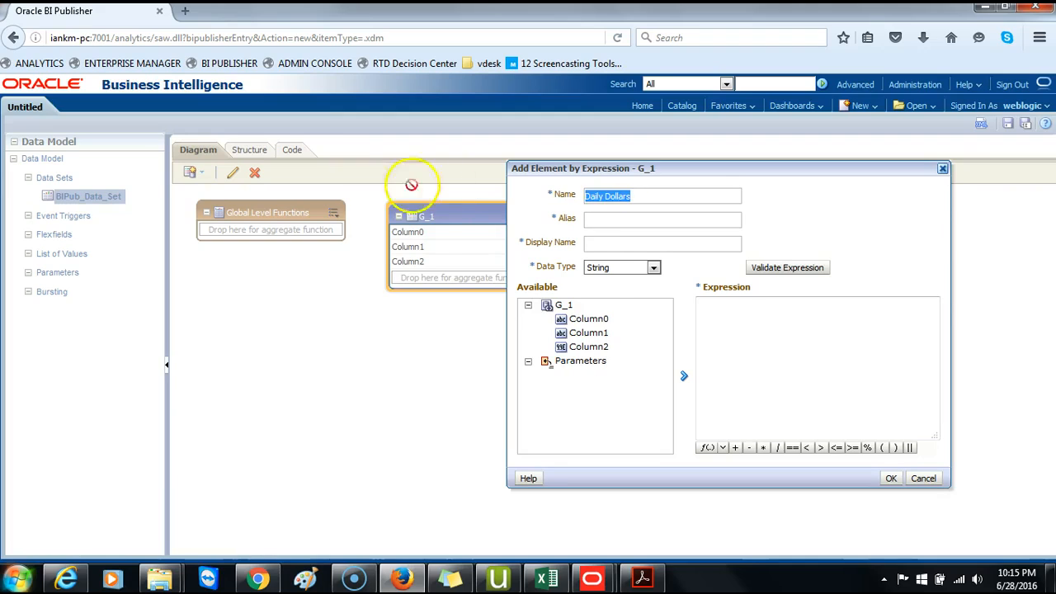
{"action": "left_click", "coordinate": [597, 219]}
{"action": "key", "text": "ctrl+v"}
{"action": "key", "text": "ctrl+v"}
{"action": "left_click", "coordinate": [628, 240]}
{"action": "key", "text": "BackSpace"}
{"action": "key", "text": "BackSpace"}
{"action": "key", "text": "BackSpace"}
{"action": "key", "text": "BackSpace"}
{"action": "key", "text": "BackSpace"}
{"action": "key", "text": "BackSpace"}
{"action": "key", "text": "BackSpace"}
{"action": "key", "text": "BackSpace"}
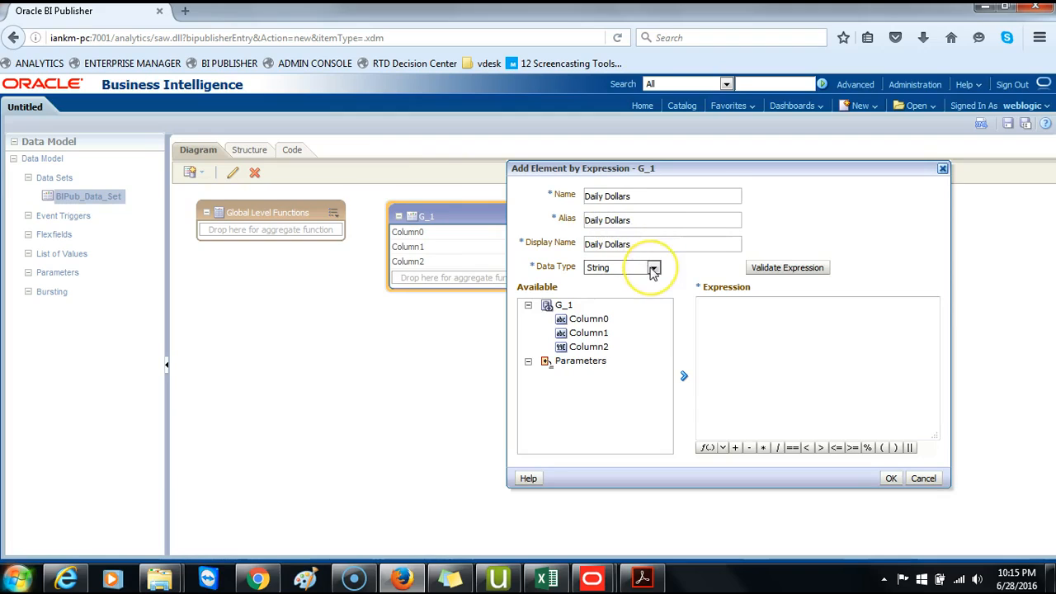
- Set the data type to Double, enter the expression G_1.Column2/360, validate it and add the element
{"action": "left_click", "coordinate": [653, 269]}
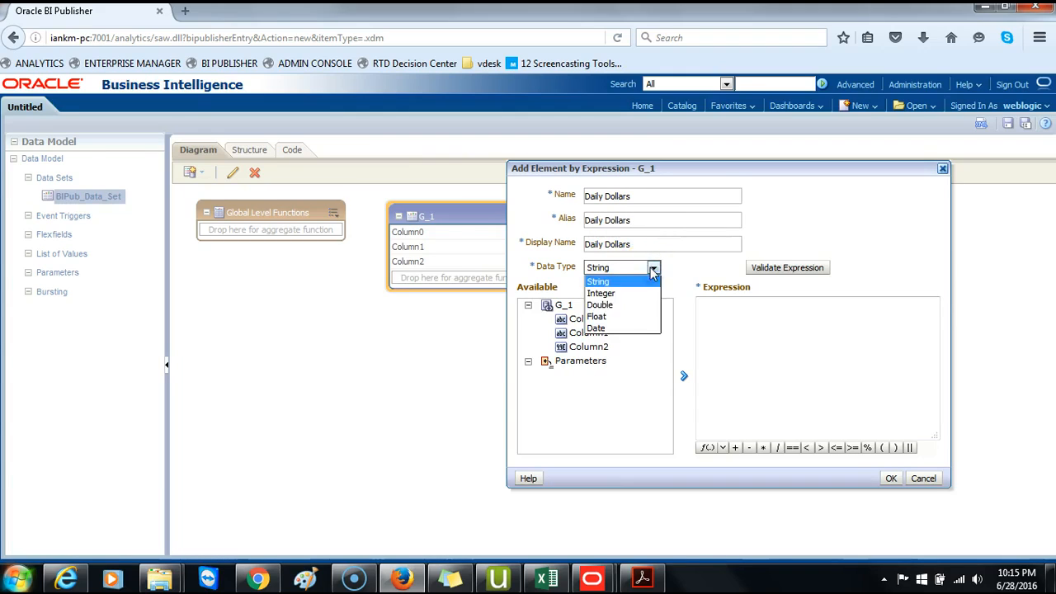
{"action": "left_click", "coordinate": [622, 305]}
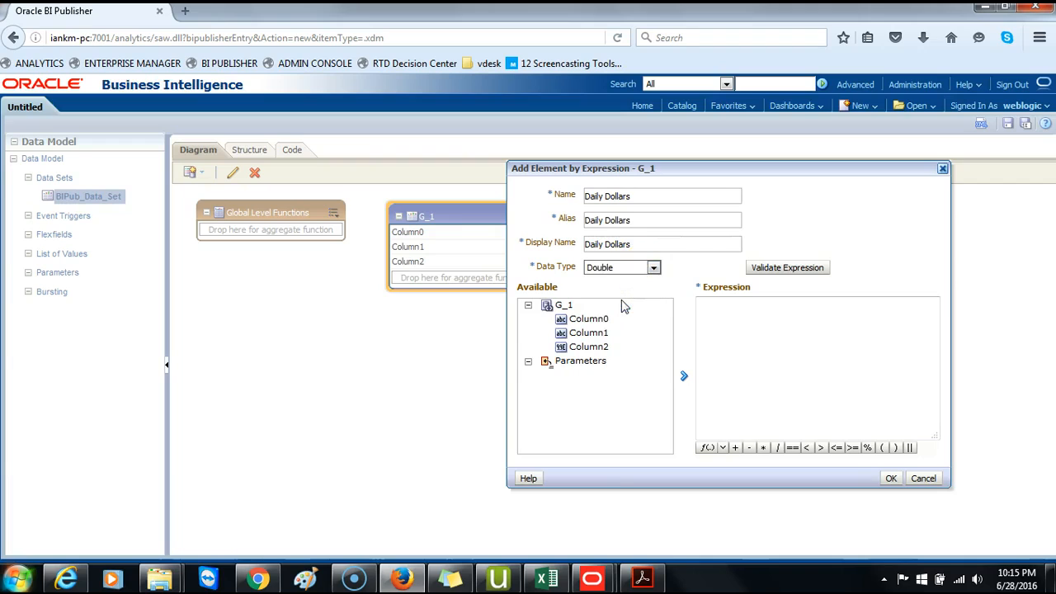
{"action": "left_click", "coordinate": [588, 348]}
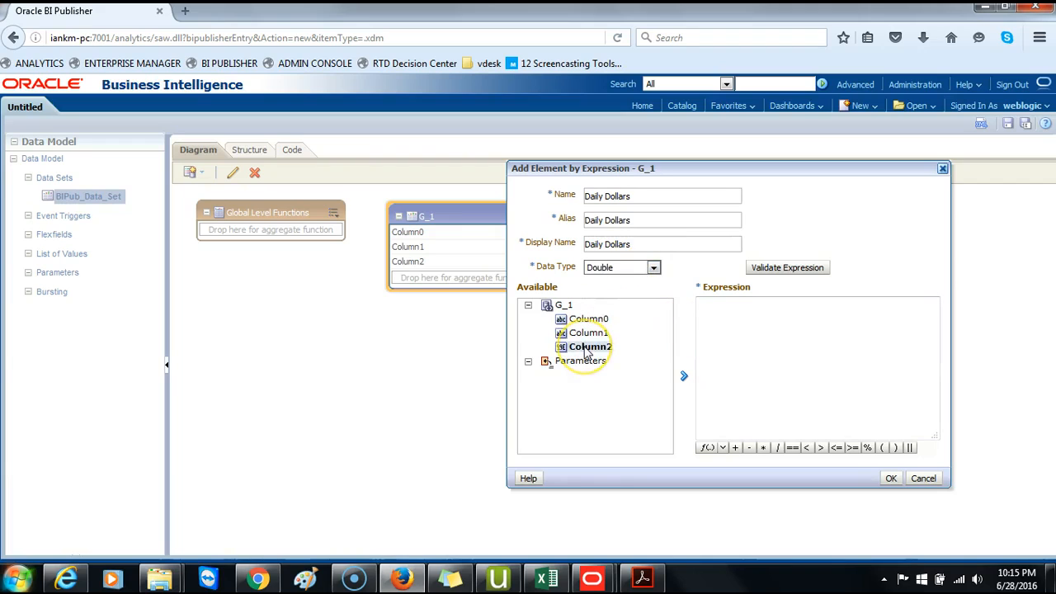
{"action": "left_click", "coordinate": [587, 350]}
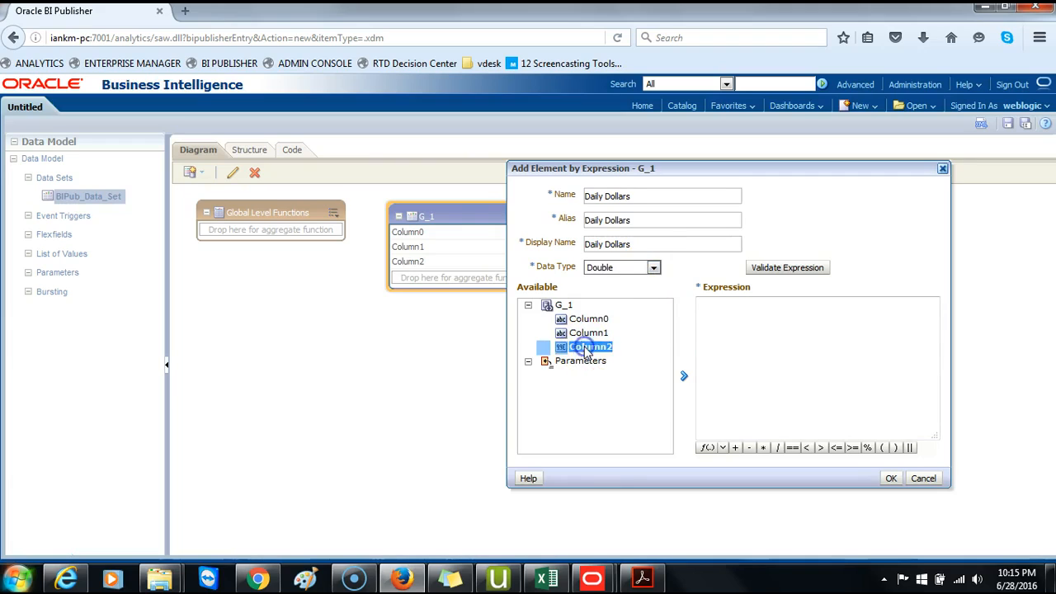
{"action": "left_click", "coordinate": [684, 376]}
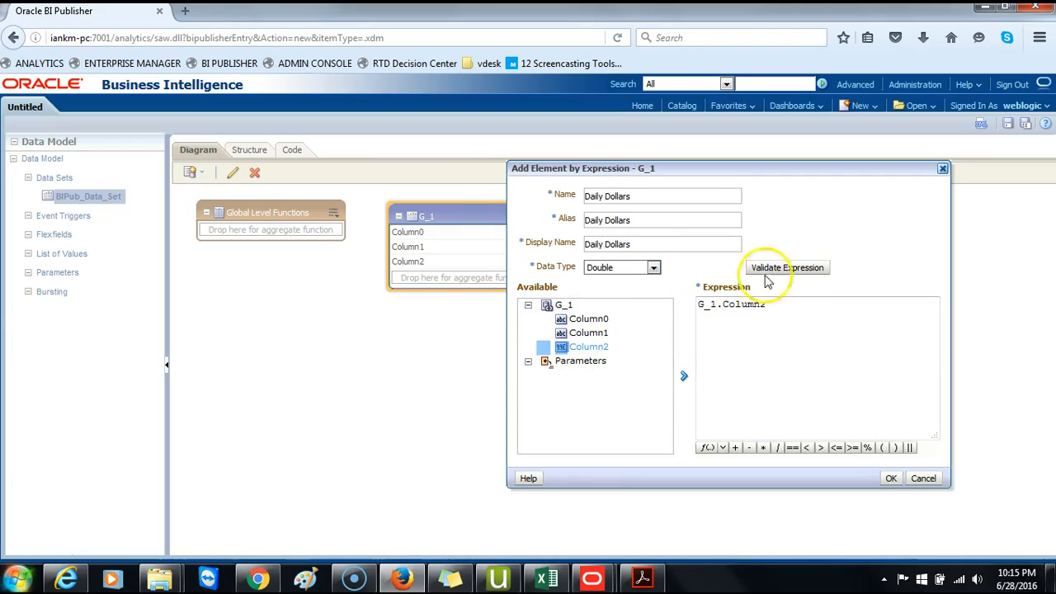
{"action": "type", "text": "/360"}
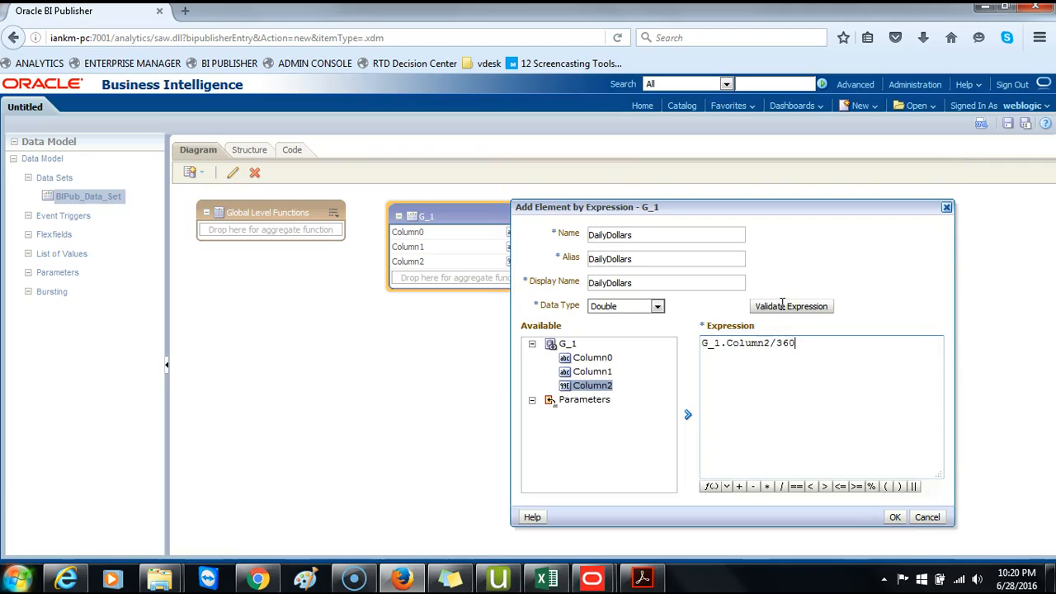
{"action": "left_click", "coordinate": [782, 305]}
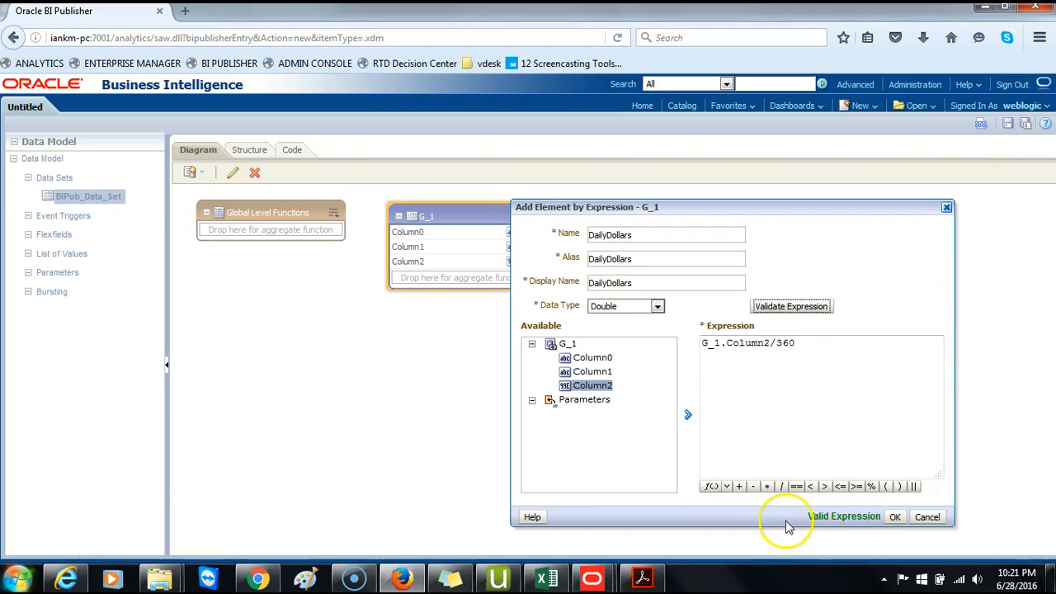
{"action": "left_click", "coordinate": [895, 518]}
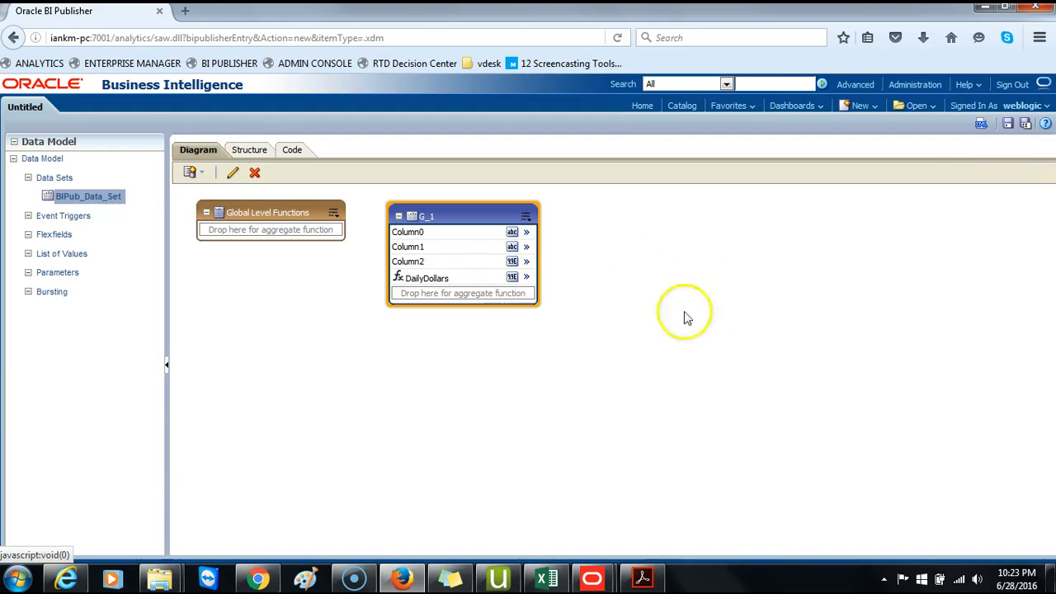
- Save the data model as BIPub_Data_Model in the Paint Reports folder
{"action": "left_click", "coordinate": [1011, 123]}
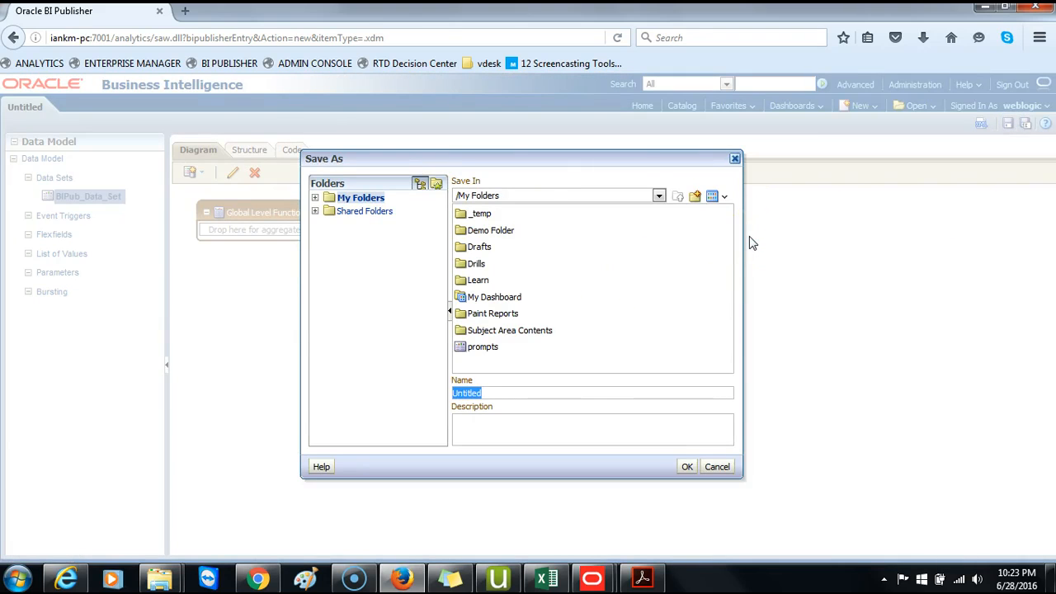
{"action": "type", "text": "BIPub_Data_model"}
{"action": "key", "text": "BackSpace"}
{"action": "key", "text": "BackSpace"}
{"action": "key", "text": "BackSpace"}
{"action": "key", "text": "BackSpace"}
{"action": "key", "text": "BackSpace"}
{"action": "type", "text": "Model"}
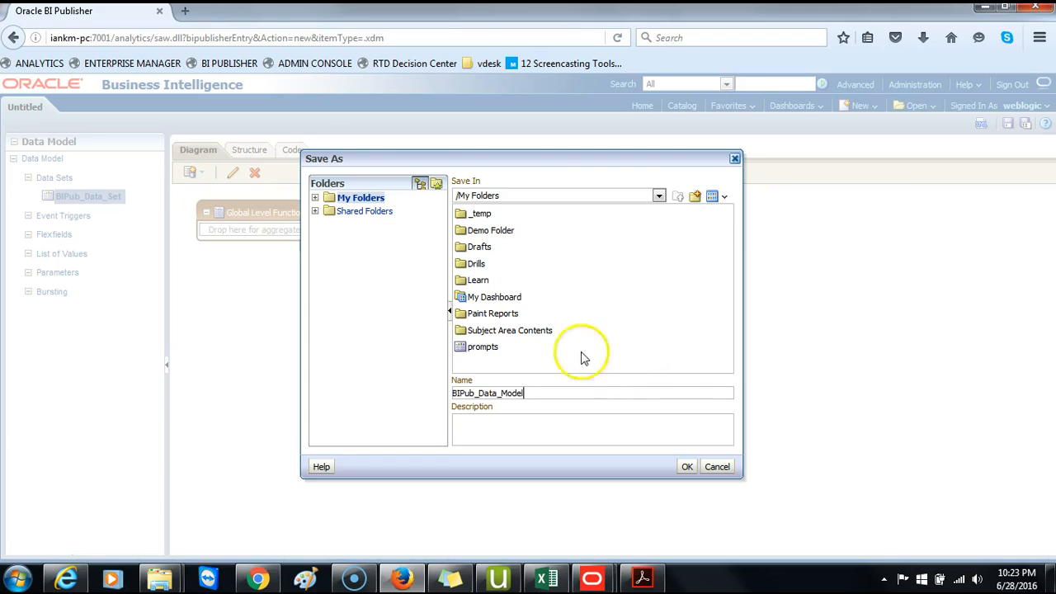
{"action": "double_click", "coordinate": [499, 313]}
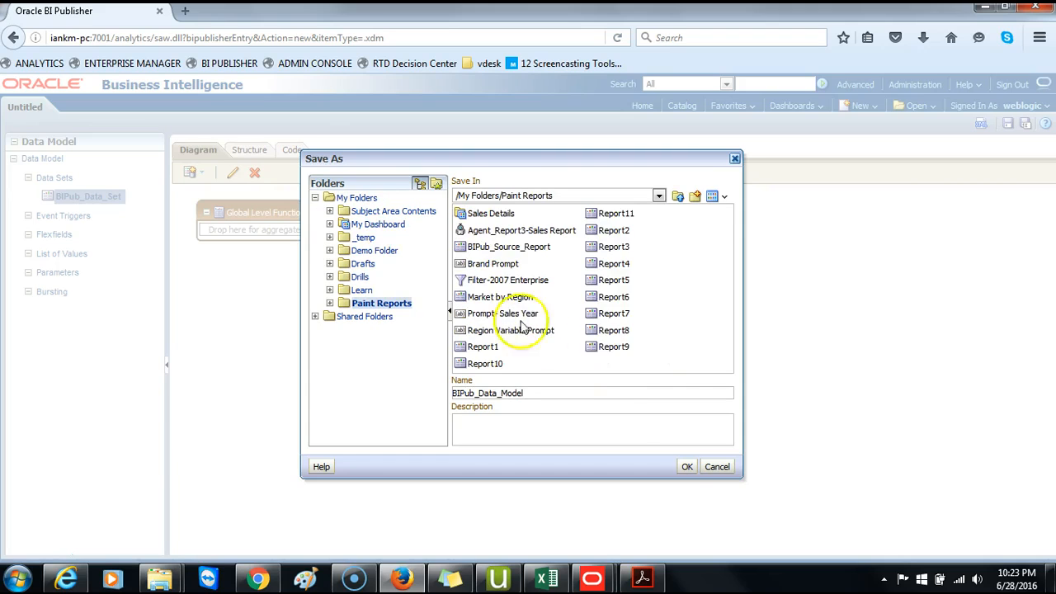
{"action": "left_click", "coordinate": [685, 466]}
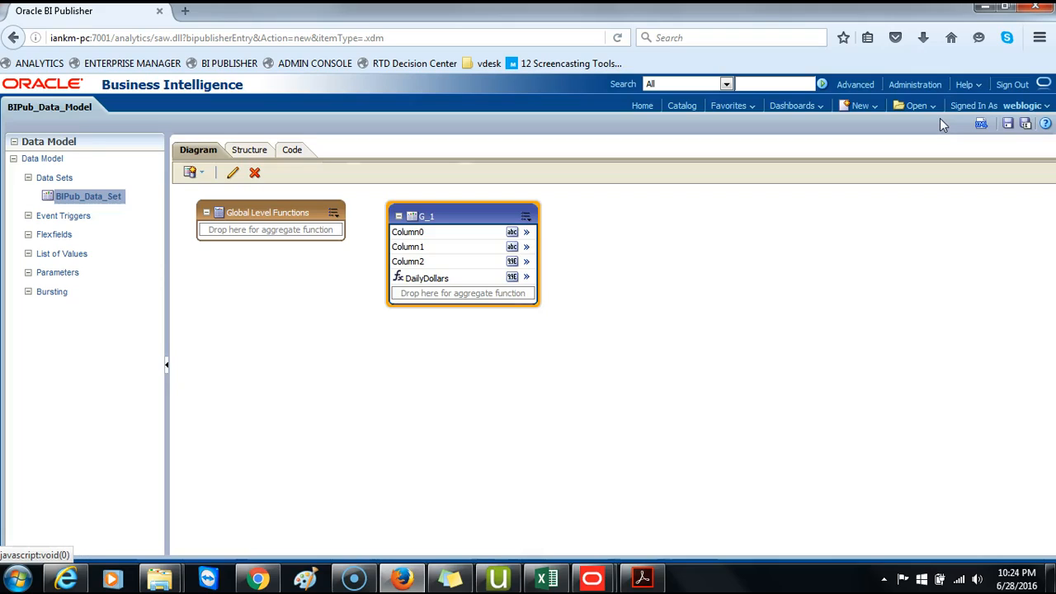
- View the data model's output with the number of rows to return set to 10
{"action": "left_click", "coordinate": [983, 125]}
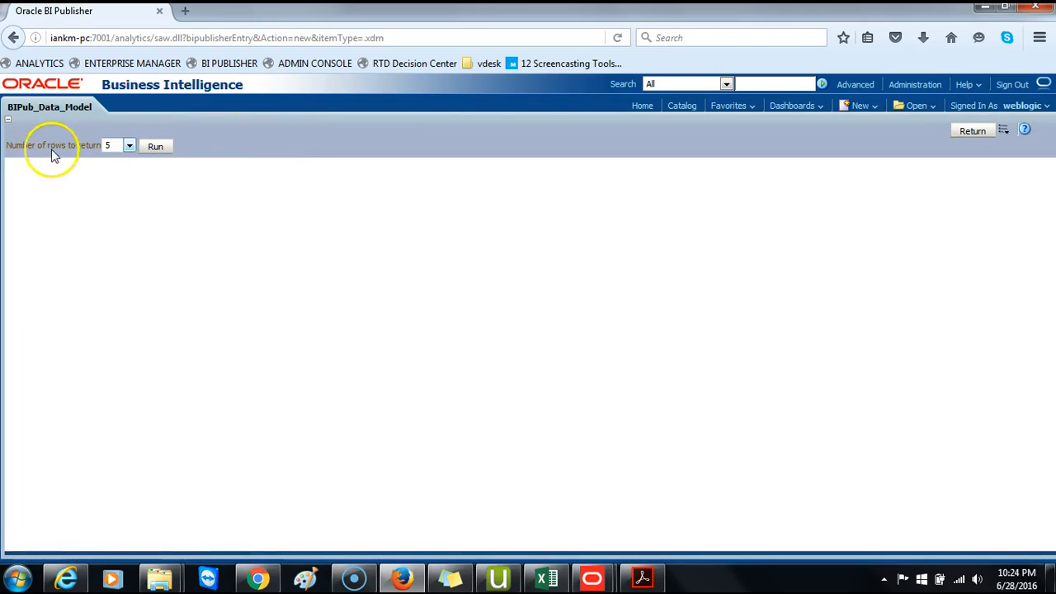
{"action": "left_click", "coordinate": [129, 146]}
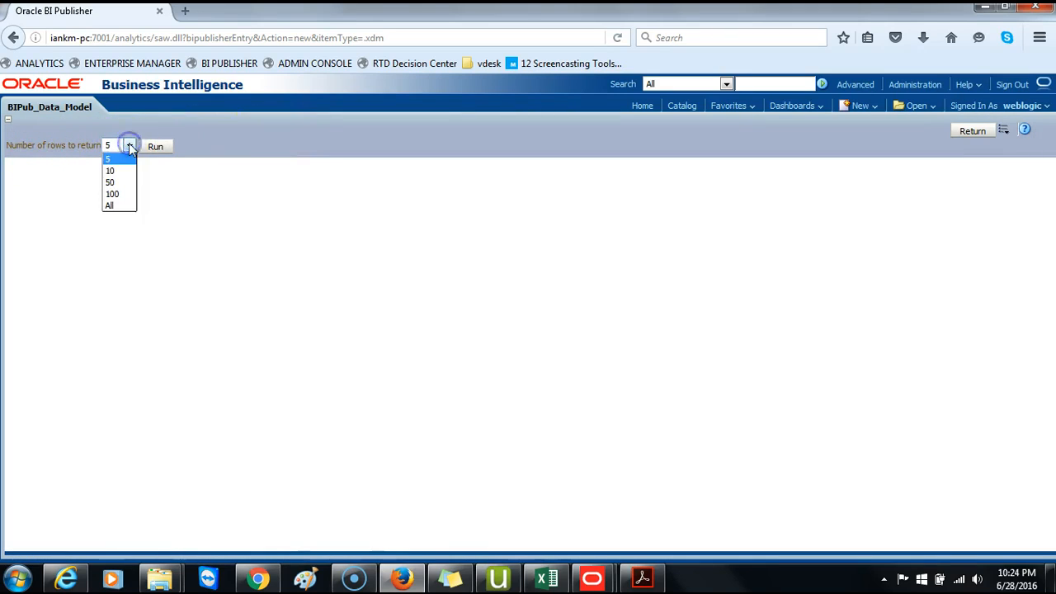
{"action": "left_click", "coordinate": [114, 171]}
{"action": "left_click", "coordinate": [155, 146]}
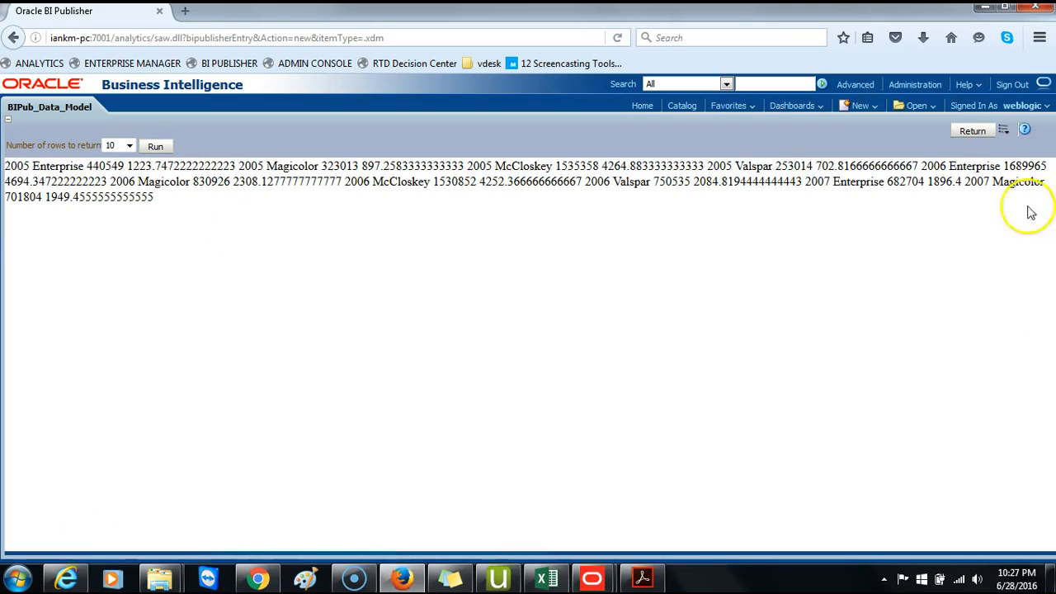
- Save the returned data as sample data for the data model
{"action": "left_click", "coordinate": [1007, 132]}
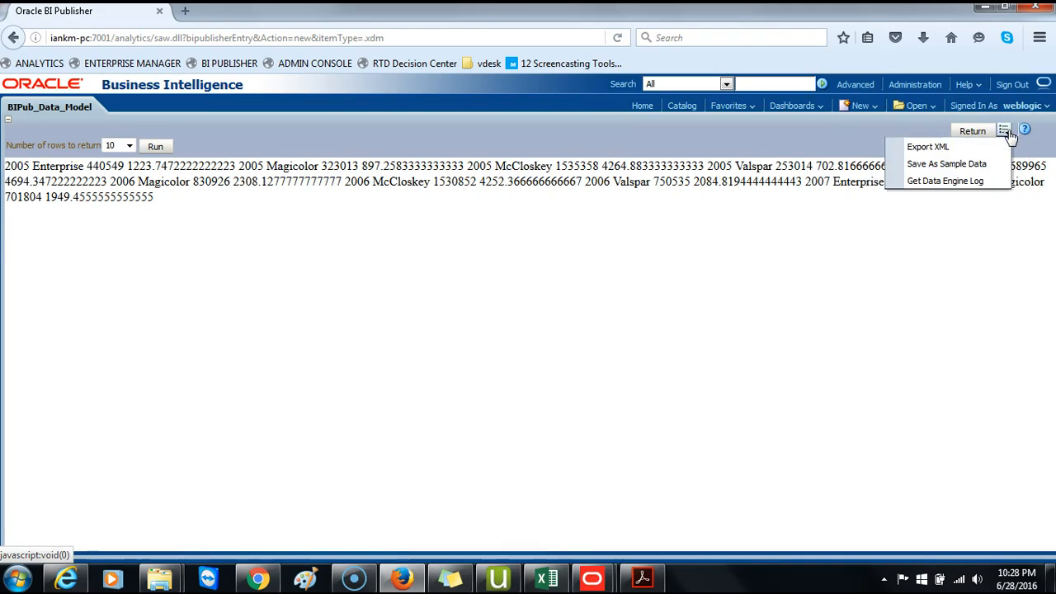
{"action": "left_click", "coordinate": [967, 167]}
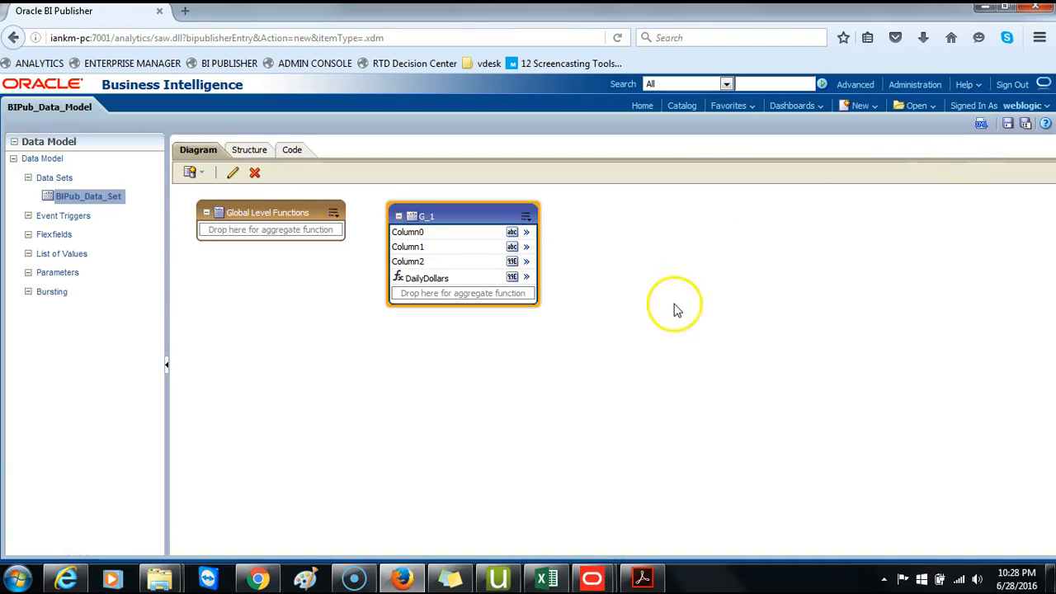
{"action": "left_click", "coordinate": [72, 520]}
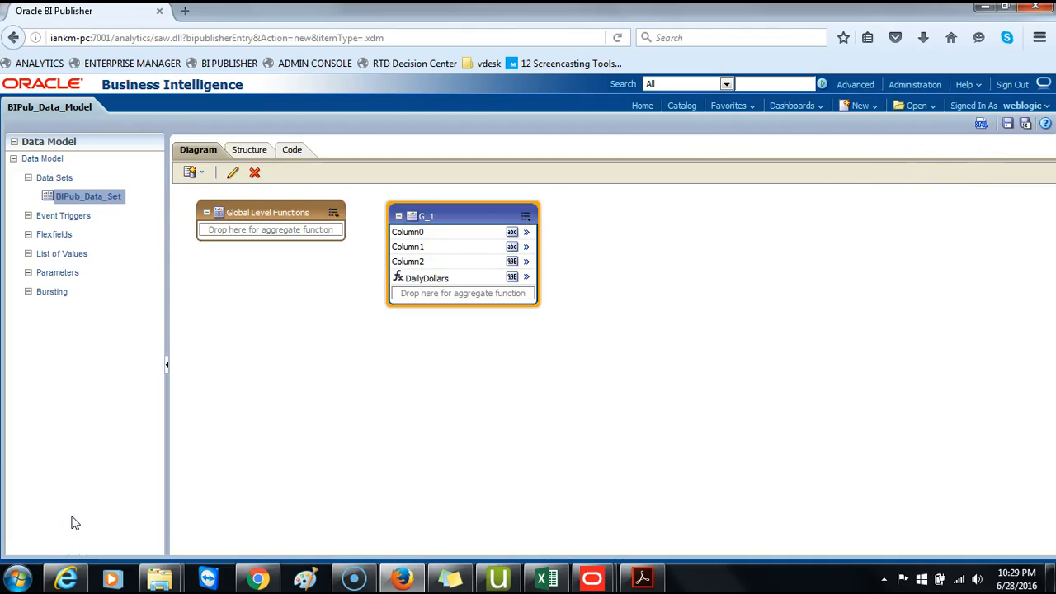
- Create a new report based on the existing BIPub_Data_Model in the Paint Reports folder
{"action": "left_click", "coordinate": [863, 107]}
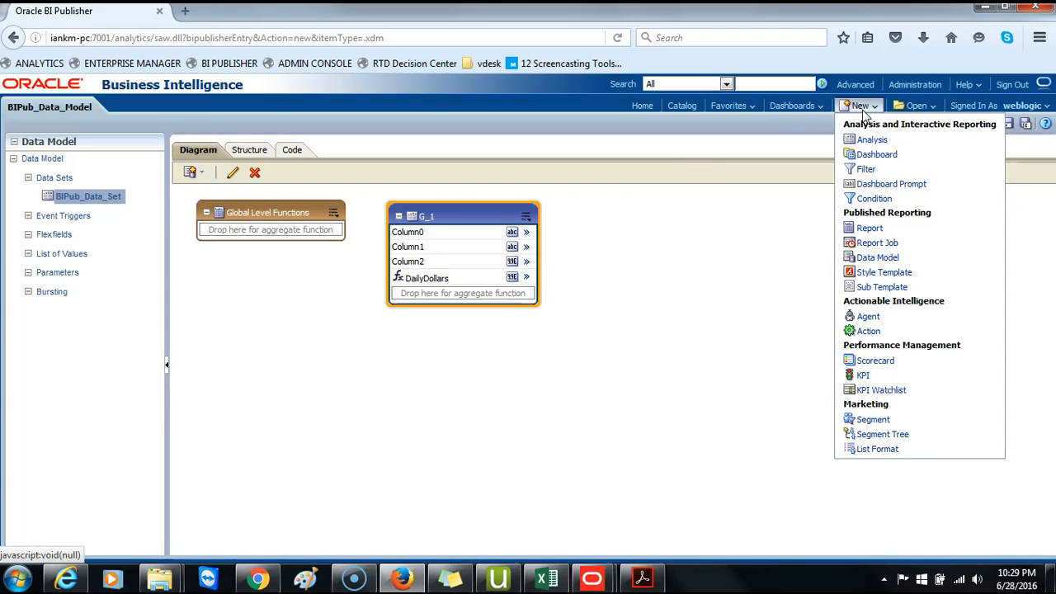
{"action": "left_click", "coordinate": [870, 231]}
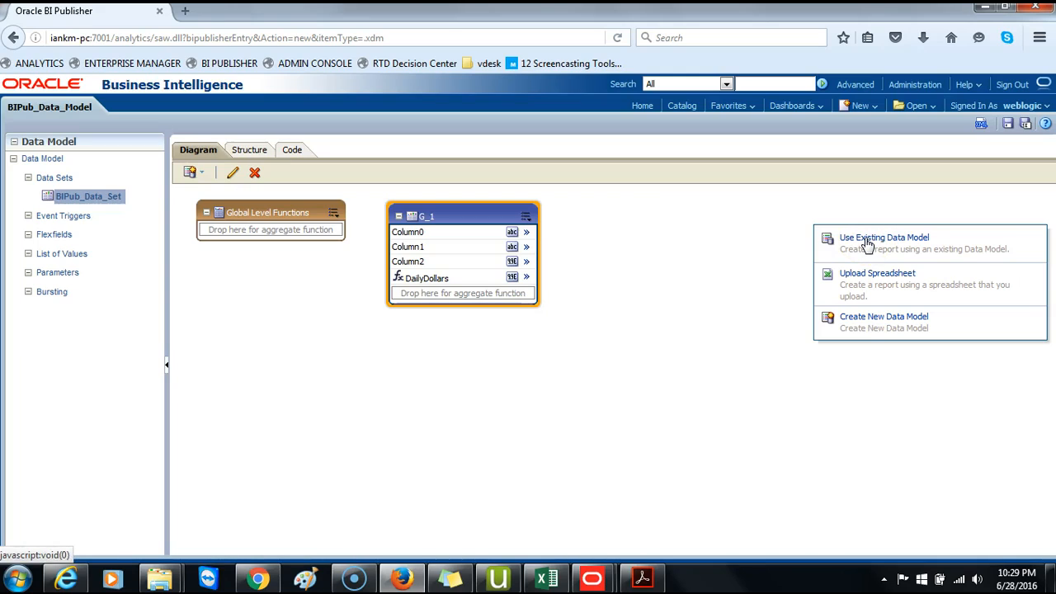
{"action": "left_click", "coordinate": [867, 240]}
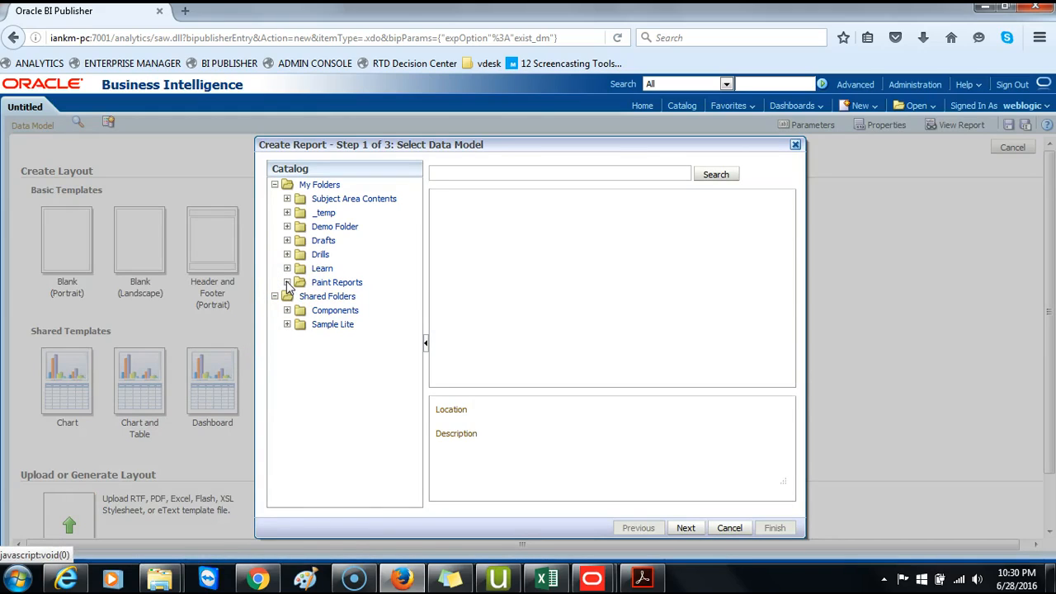
{"action": "left_click", "coordinate": [315, 283]}
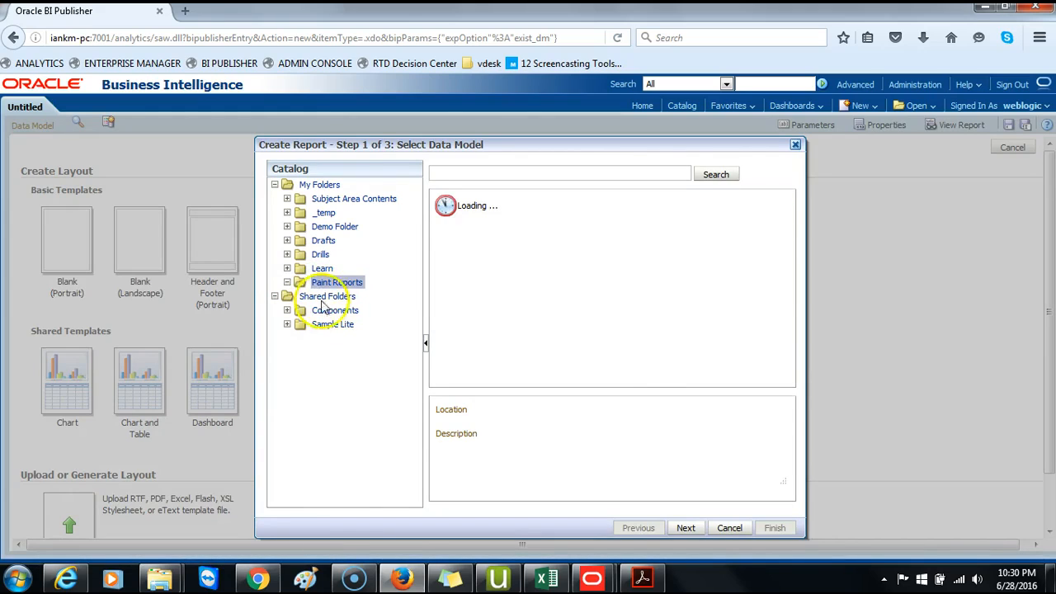
{"action": "left_click", "coordinate": [485, 220]}
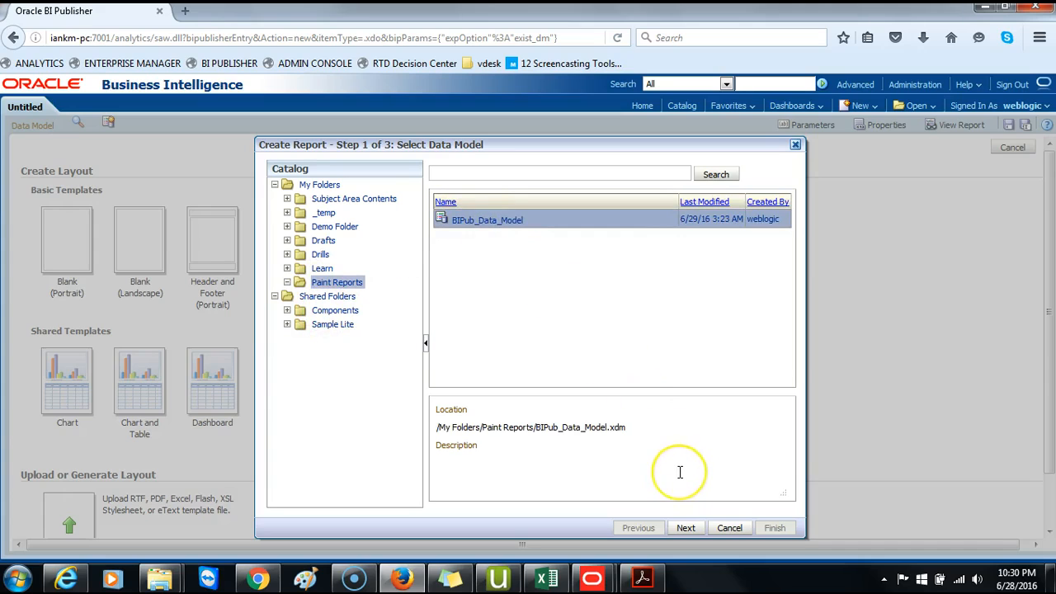
{"action": "left_click", "coordinate": [685, 530]}
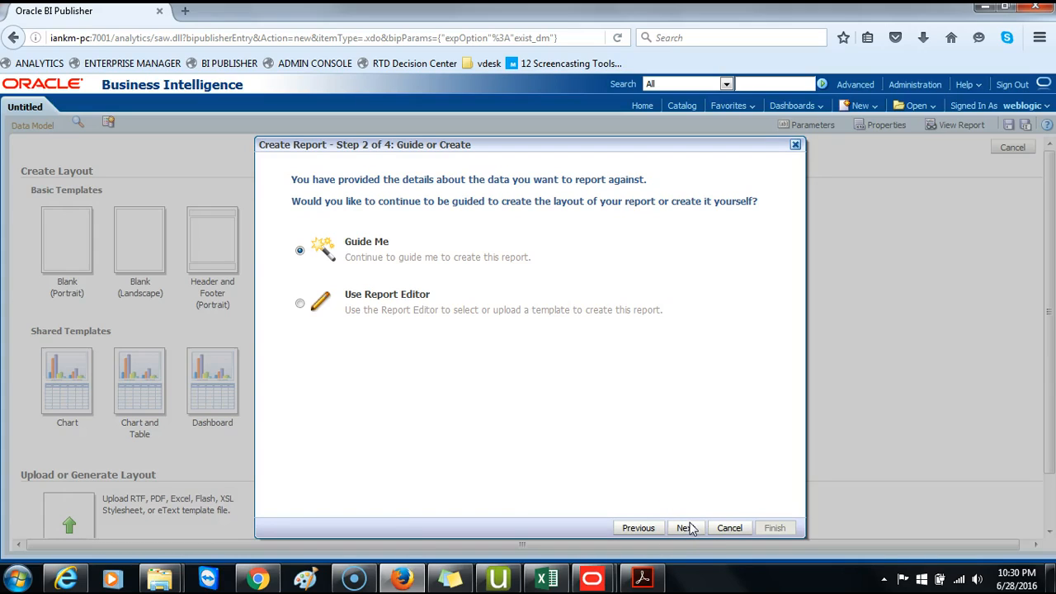
- Choose to build the layout in the Report Editor and save the report as BIPub_DailyDollars in the Paint Reports folder
{"action": "left_click", "coordinate": [299, 303]}
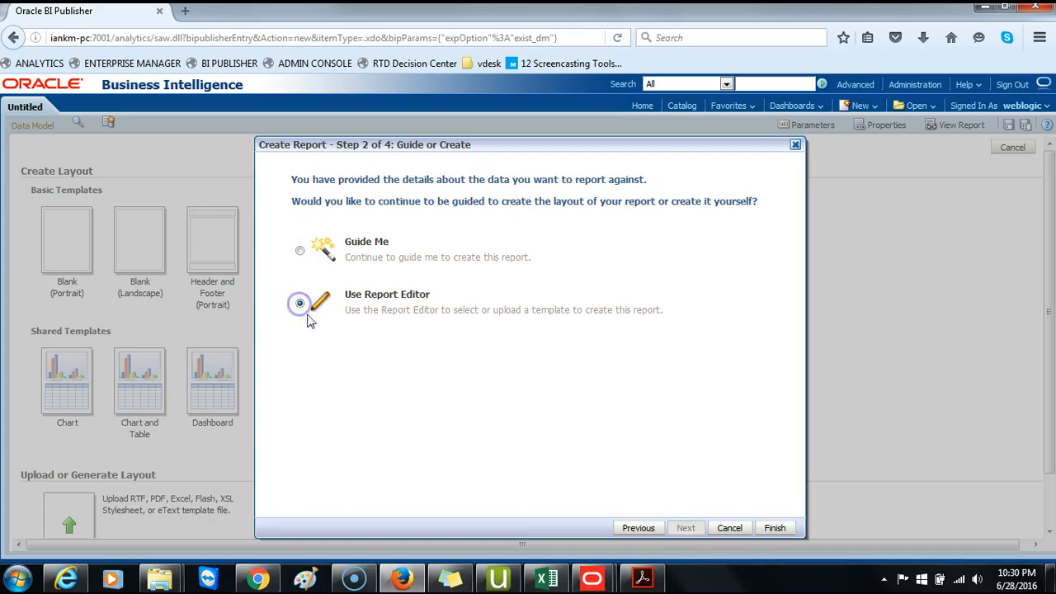
{"action": "left_click", "coordinate": [765, 530]}
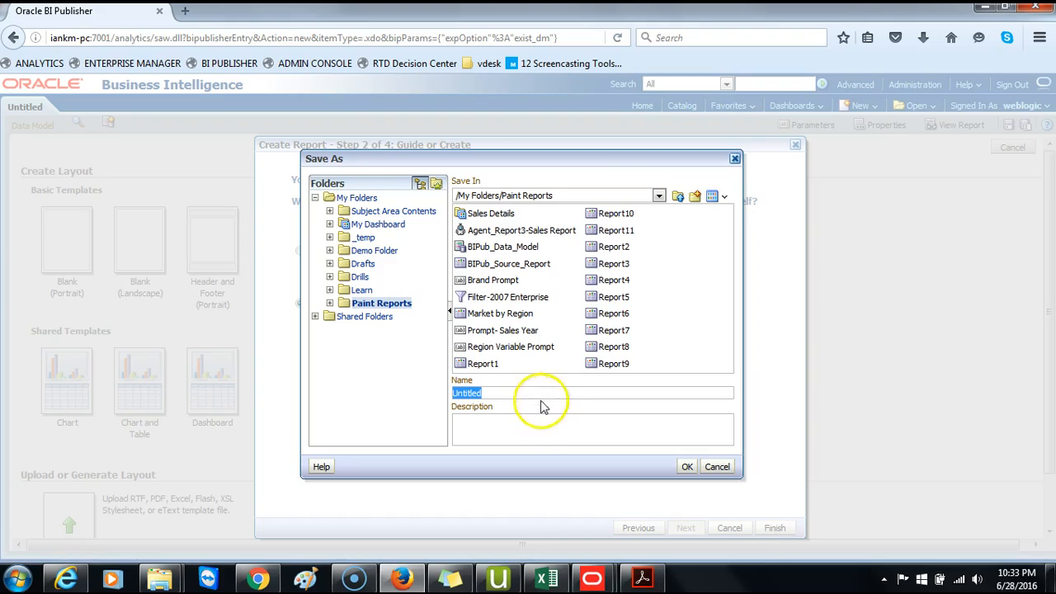
{"action": "type", "text": "B"}
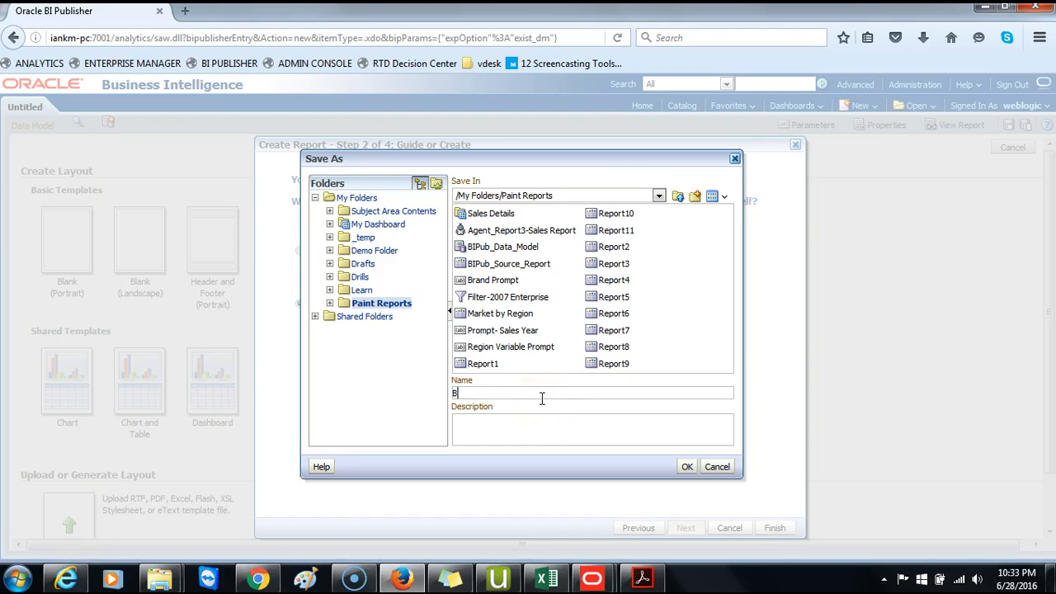
{"action": "type", "text": "IPub_dA"}
{"action": "type", "text": "lars"}
{"action": "left_click", "coordinate": [685, 467]}
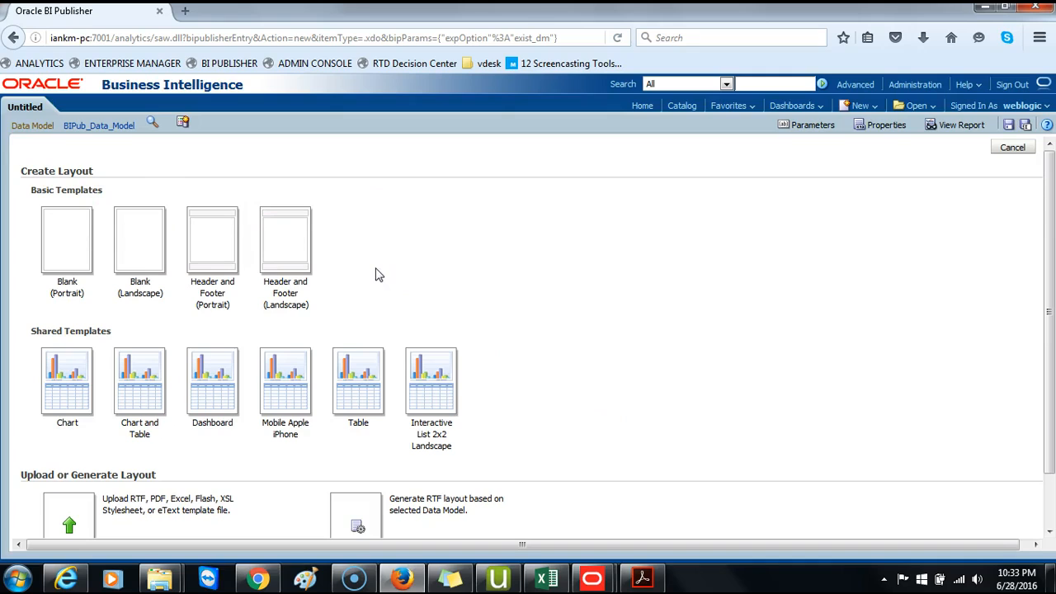
- Start a blank portrait layout and insert a data table with the Greg_year, Brand, Dollars and DailyDollars columns
{"action": "left_click", "coordinate": [70, 247]}
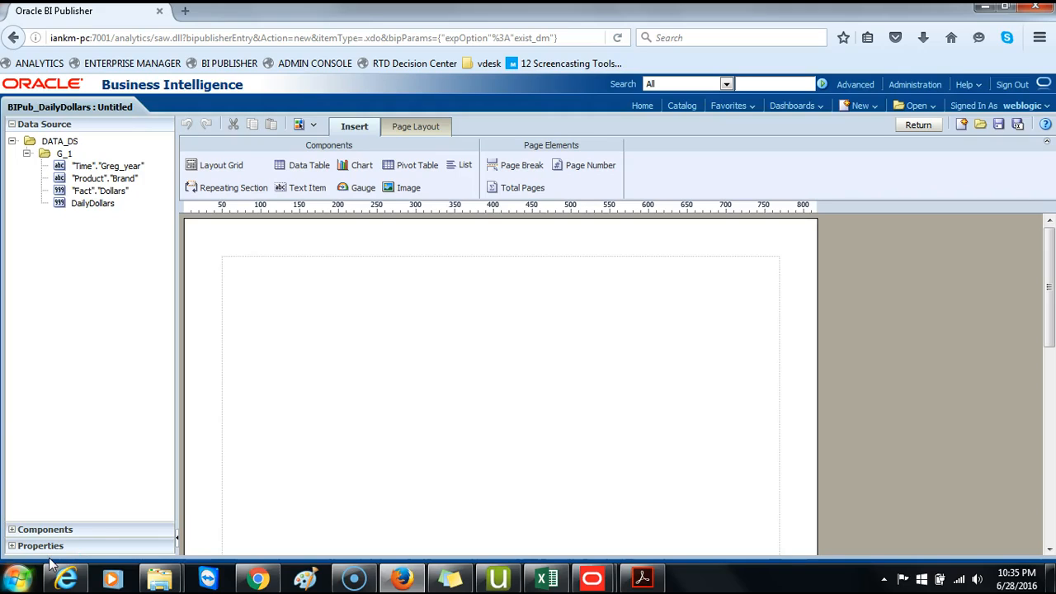
{"action": "left_click", "coordinate": [302, 165]}
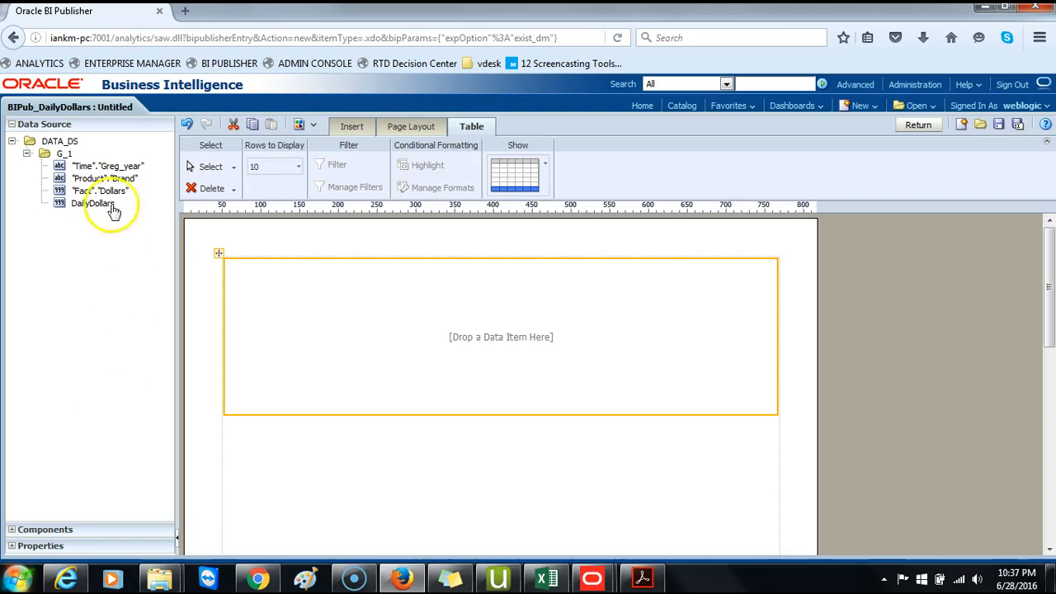
{"action": "left_click_drag", "start_coordinate": [107, 170], "coordinate": [266, 277]}
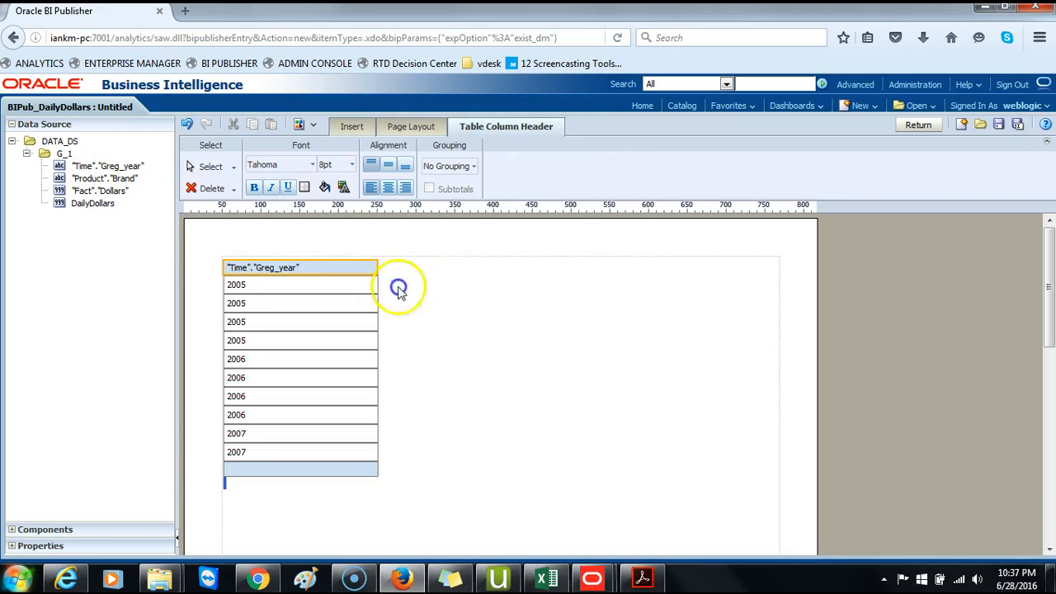
{"action": "left_click_drag", "start_coordinate": [97, 179], "coordinate": [383, 289]}
{"action": "left_click_drag", "start_coordinate": [100, 191], "coordinate": [537, 298]}
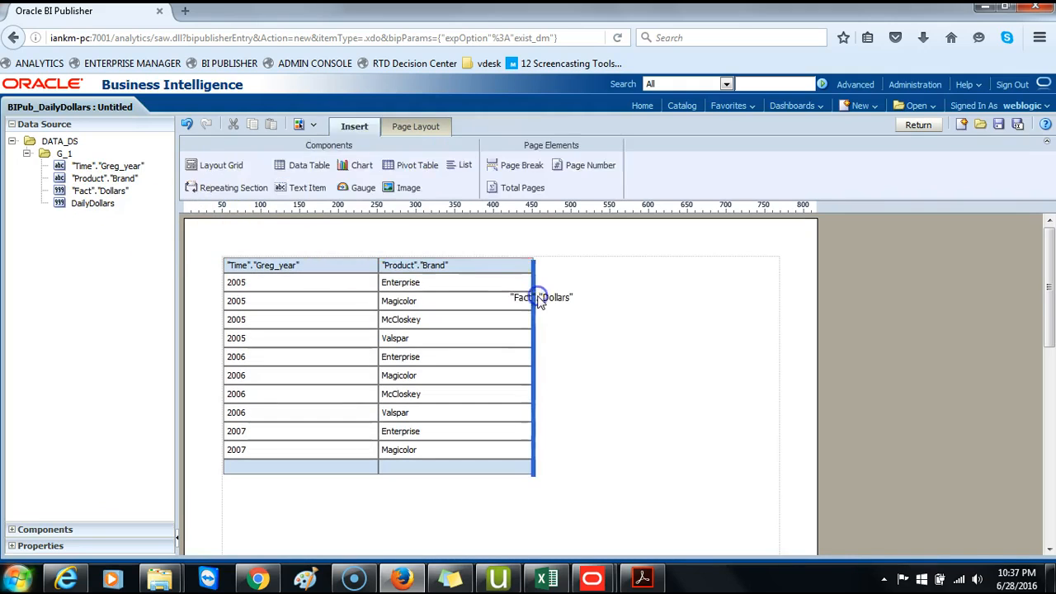
{"action": "left_click_drag", "start_coordinate": [93, 204], "coordinate": [691, 318]}
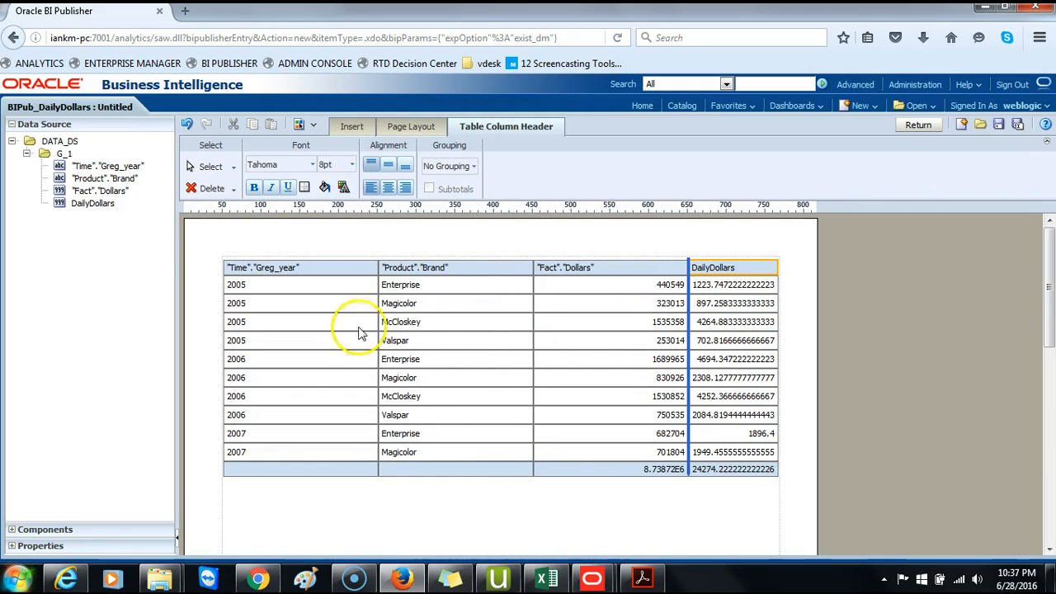
- Narrow the Greg_year, Brand and Dollars columns of the table
{"action": "left_click_drag", "start_coordinate": [377, 321], "coordinate": [315, 321]}
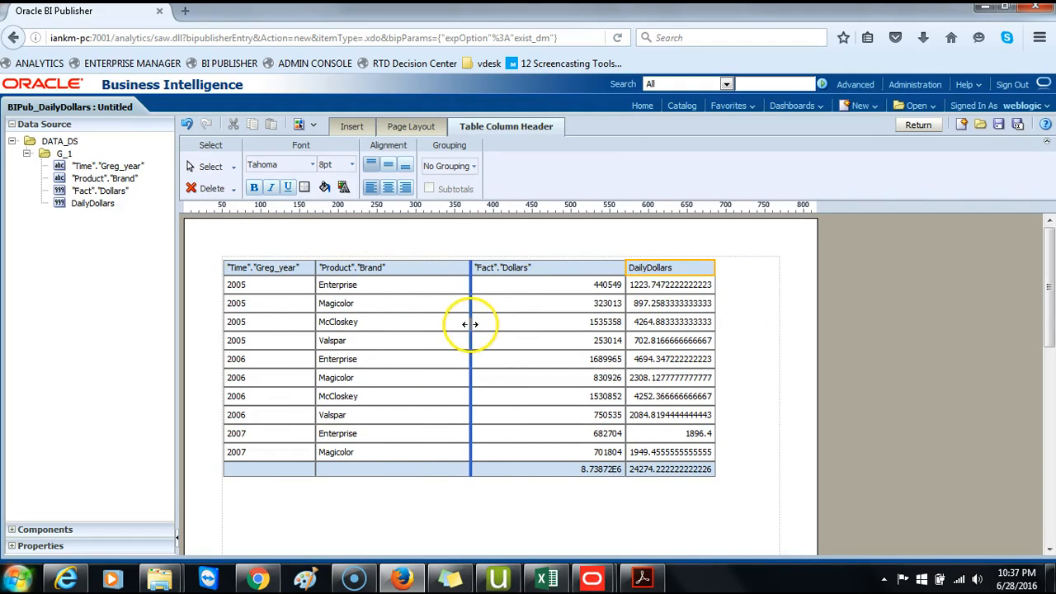
{"action": "left_click_drag", "start_coordinate": [471, 325], "coordinate": [399, 321]}
{"action": "left_click_drag", "start_coordinate": [553, 322], "coordinate": [474, 321]}
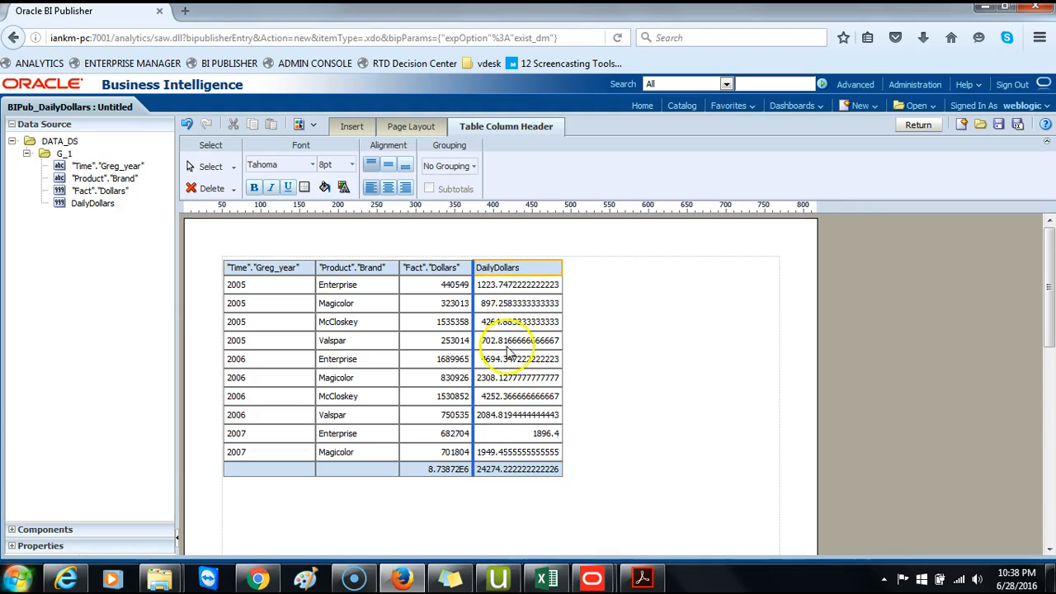
{"action": "left_click", "coordinate": [513, 460]}
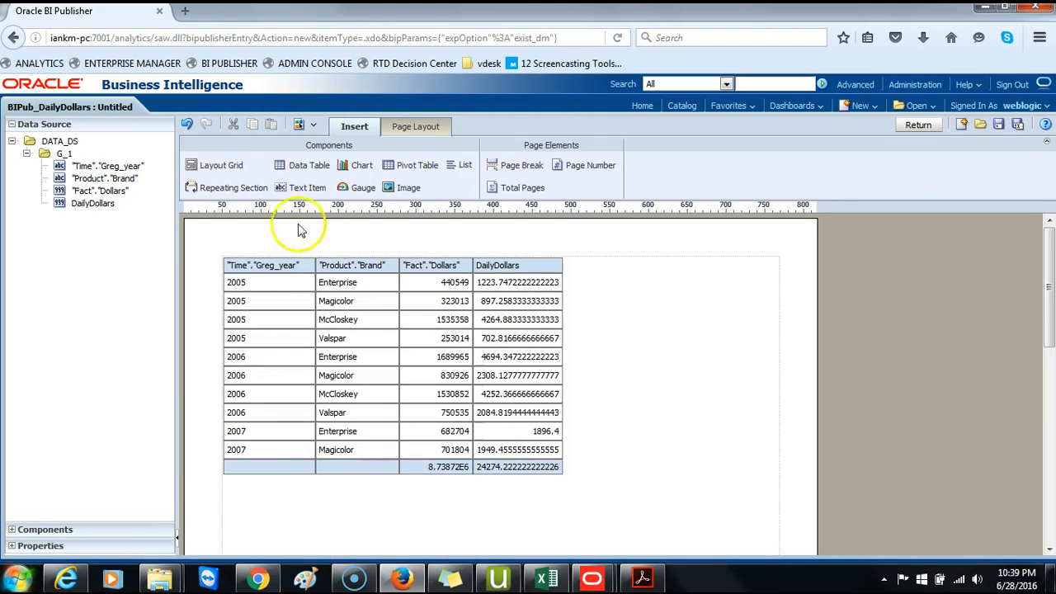
- Insert a text item above the table reading "Yearly Sales Report By Brand"
{"action": "left_click", "coordinate": [307, 186]}
{"action": "left_click_drag", "start_coordinate": [307, 188], "coordinate": [317, 264]}
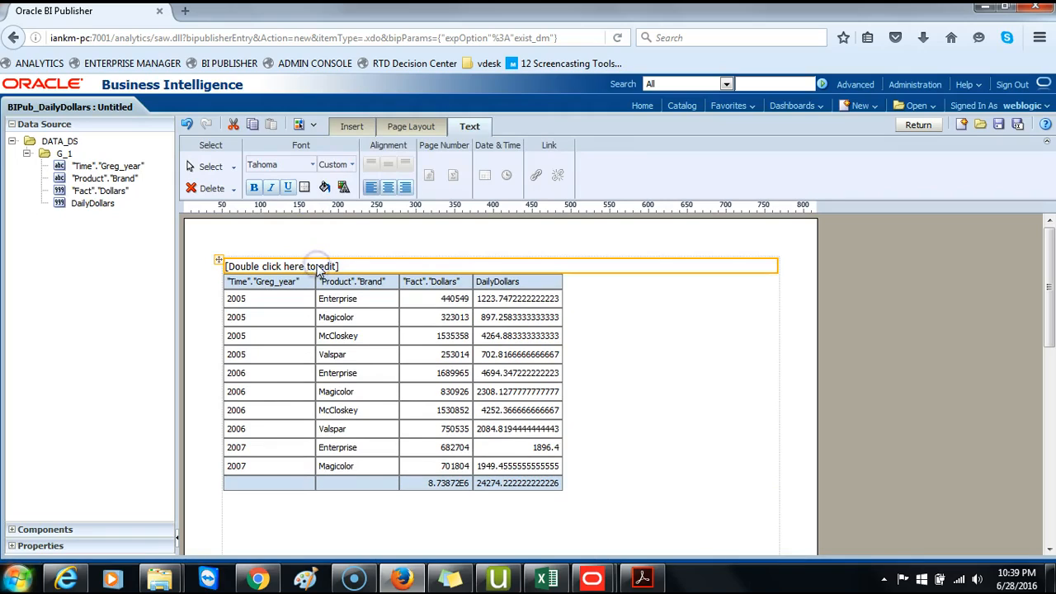
{"action": "double_click", "coordinate": [239, 264]}
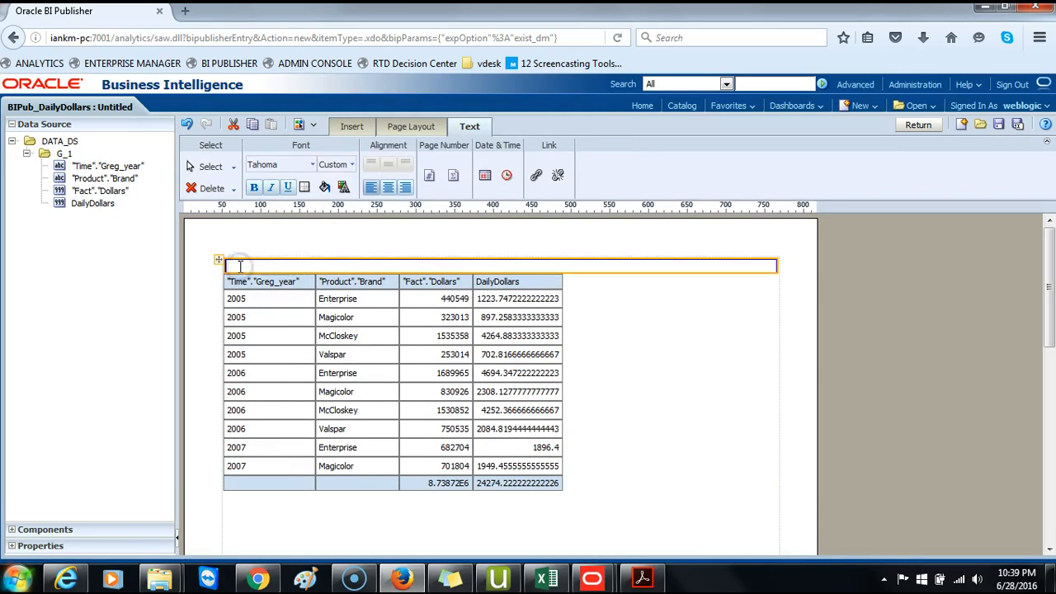
{"action": "type", "text": "YEA"}
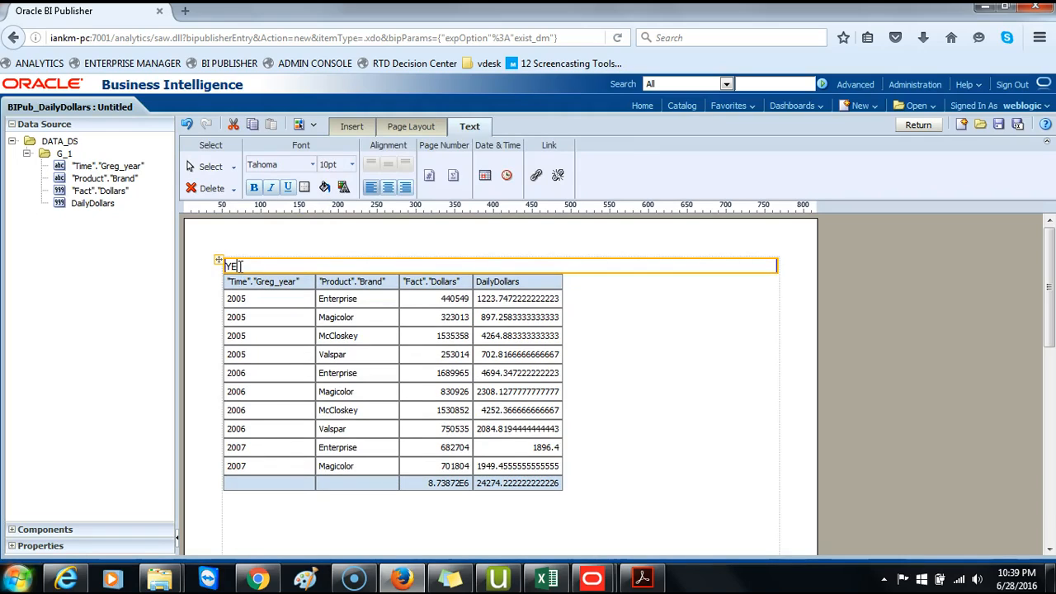
{"action": "type", "text": "es Report By Brand"}
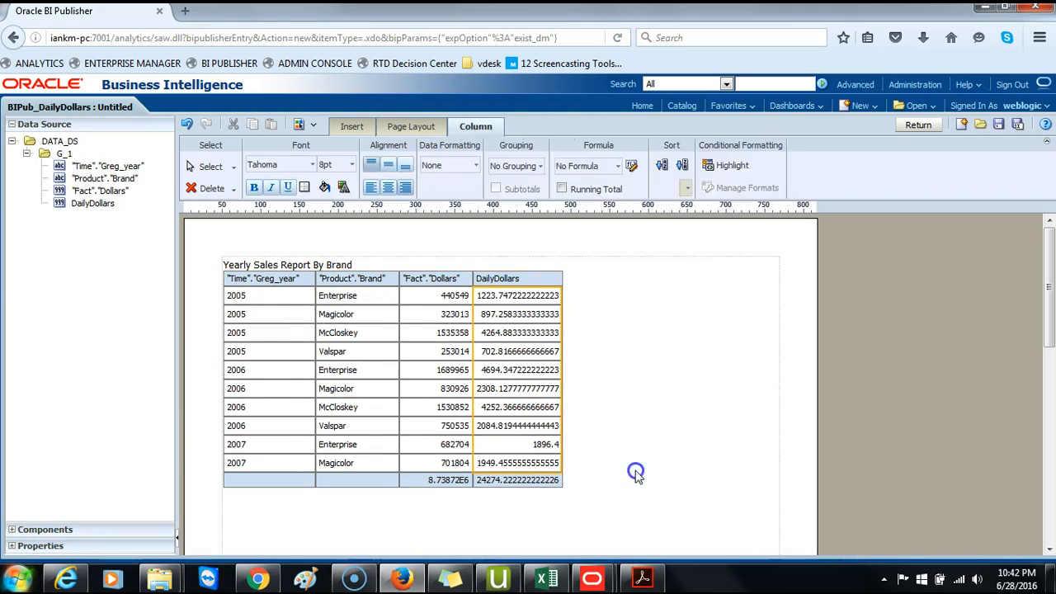
{"action": "left_click", "coordinate": [618, 501]}
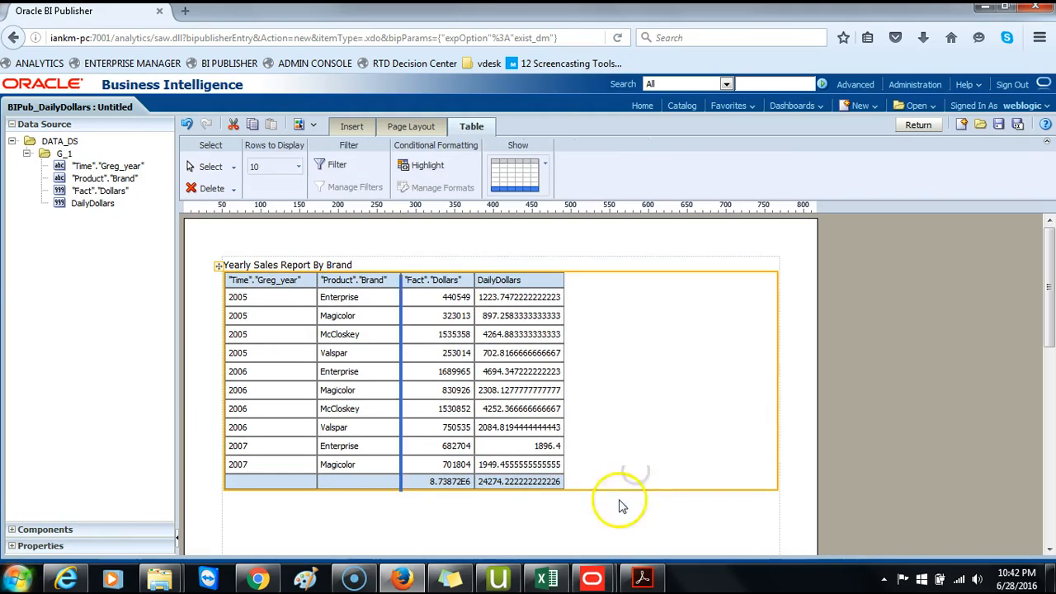
- Widen the Dollars column slightly
{"action": "left_click", "coordinate": [620, 499]}
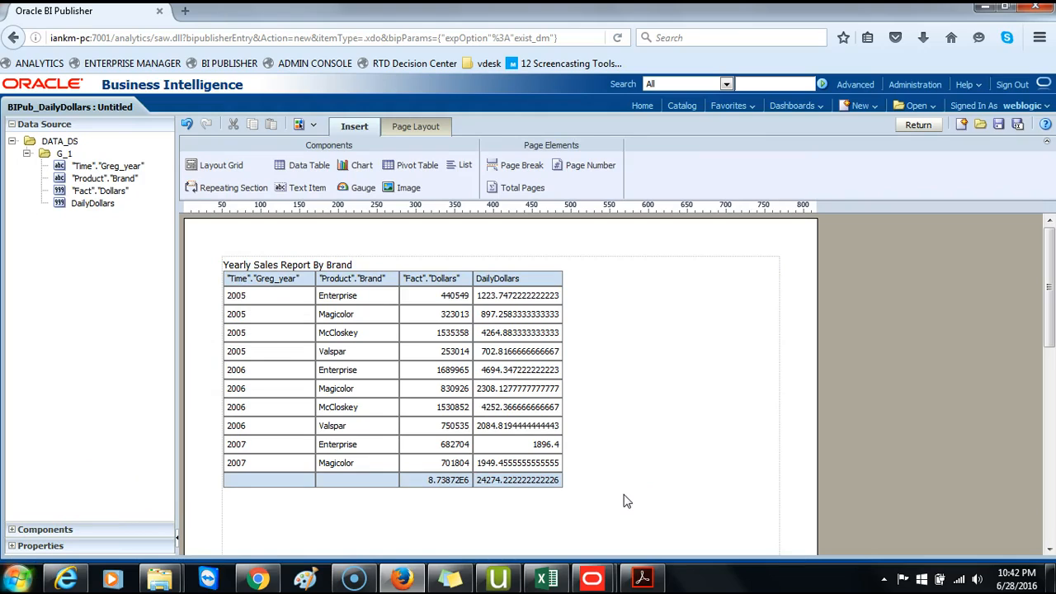
{"action": "left_click", "coordinate": [463, 487]}
{"action": "left_click", "coordinate": [456, 488]}
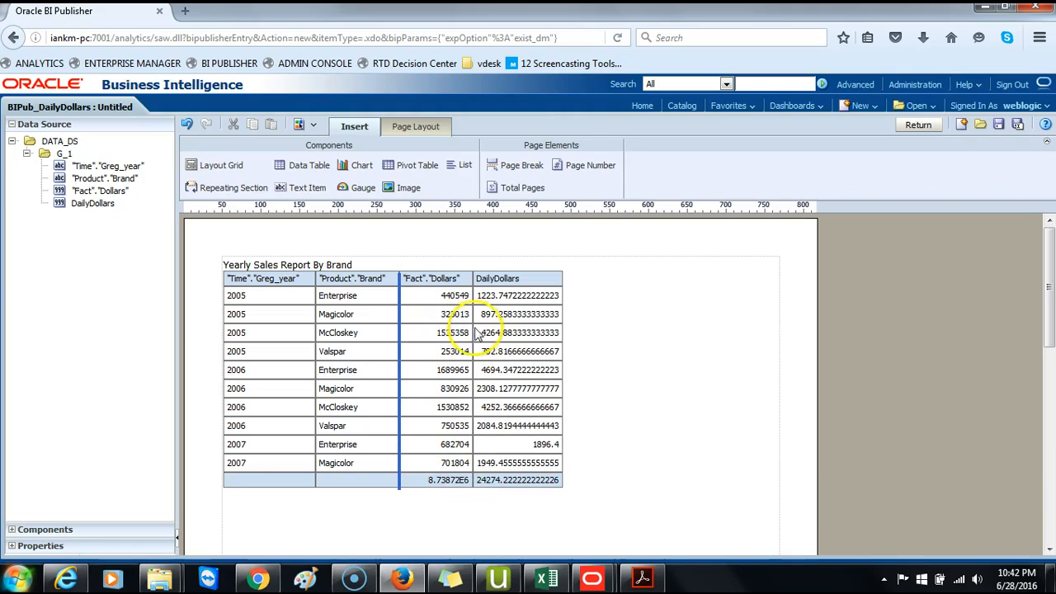
{"action": "left_click_drag", "start_coordinate": [474, 333], "coordinate": [490, 333]}
- Apply the ($1,234.57) currency format to the Dollars and DailyDollars columns
{"action": "left_click", "coordinate": [435, 294]}
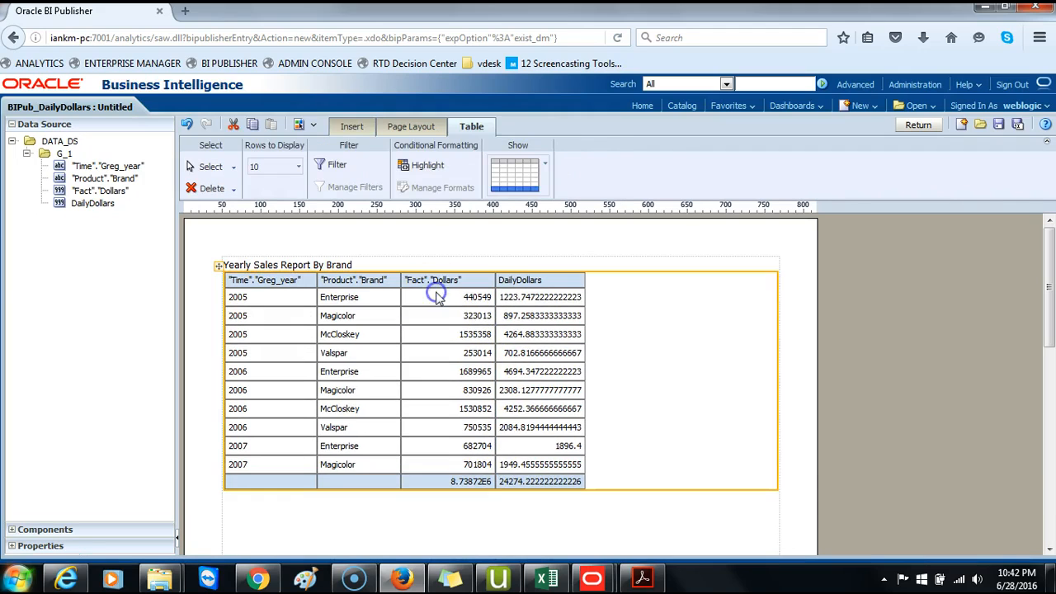
{"action": "left_click", "coordinate": [436, 293]}
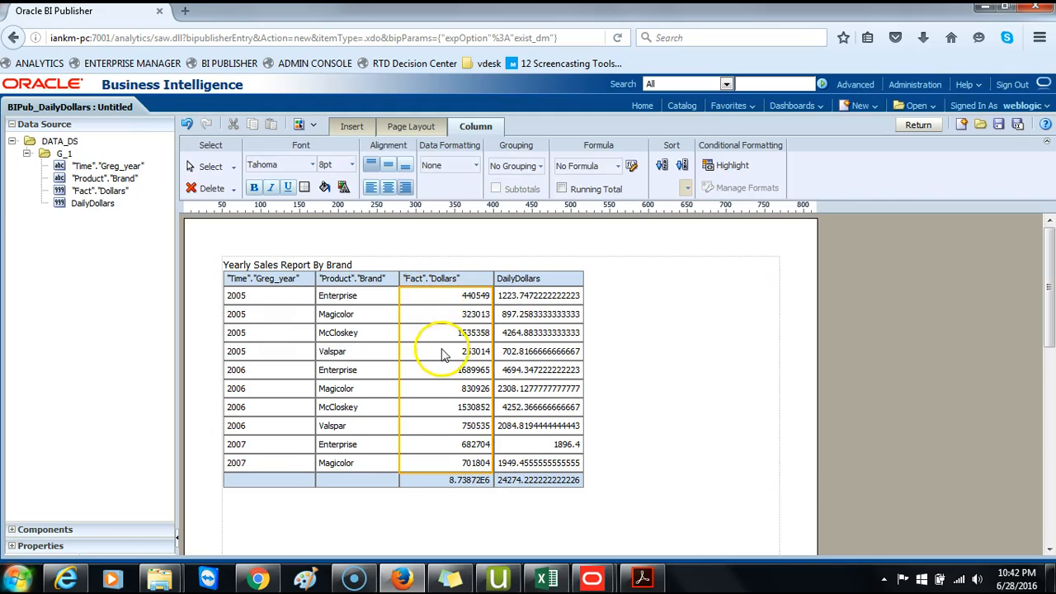
{"action": "left_click", "coordinate": [532, 348]}
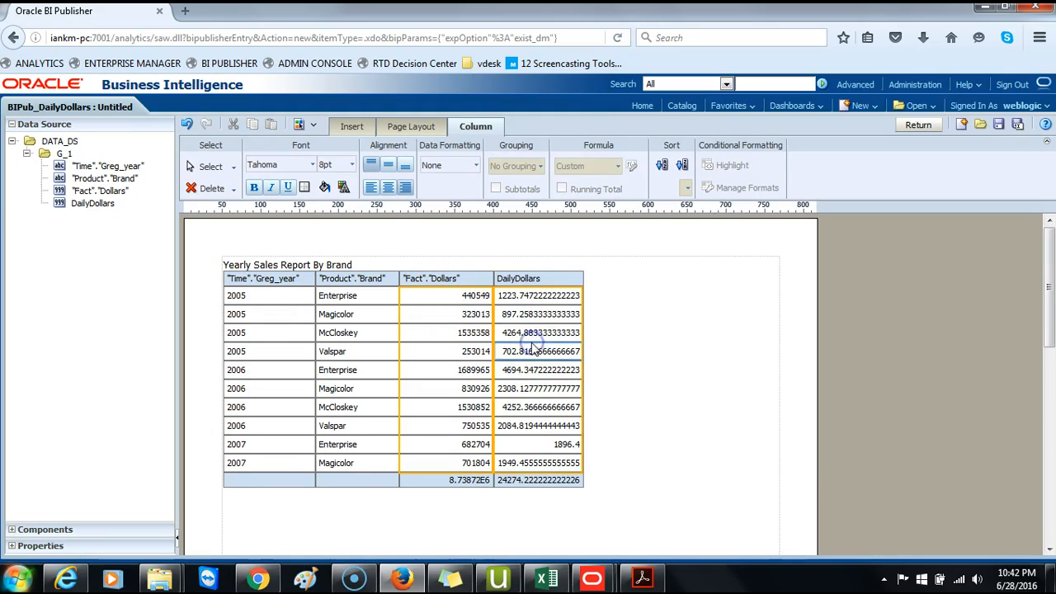
{"action": "left_click", "coordinate": [478, 170]}
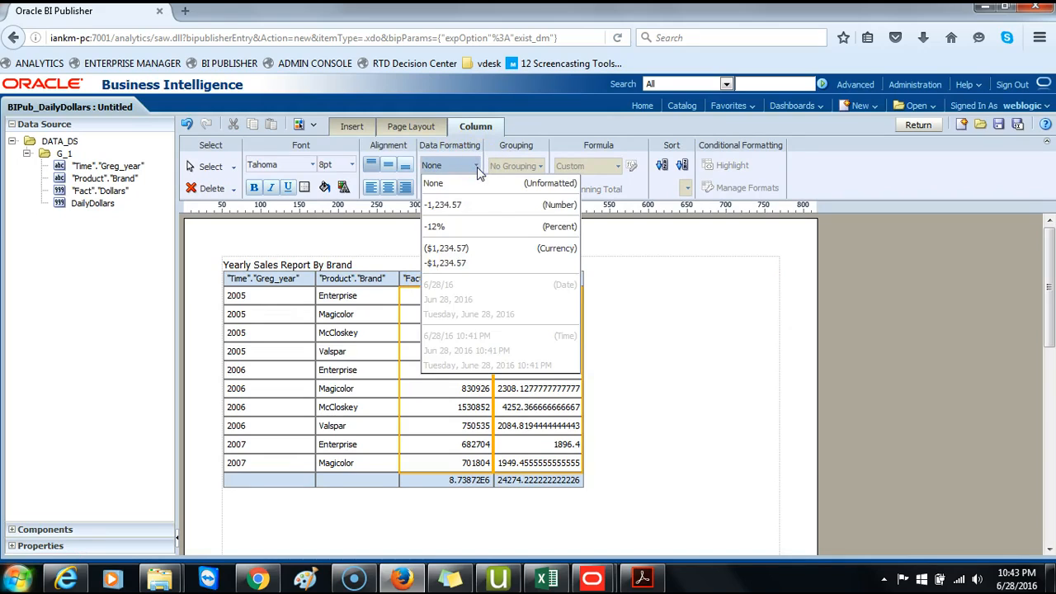
{"action": "left_click", "coordinate": [464, 250]}
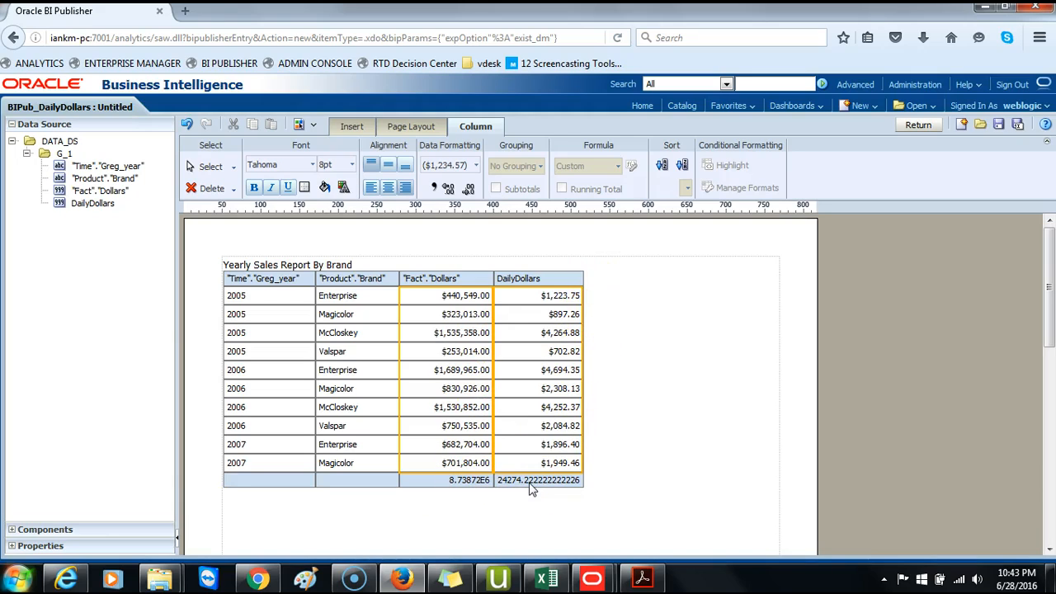
- Apply the ($1,234.57) currency format to both total cells
{"action": "left_click", "coordinate": [469, 485]}
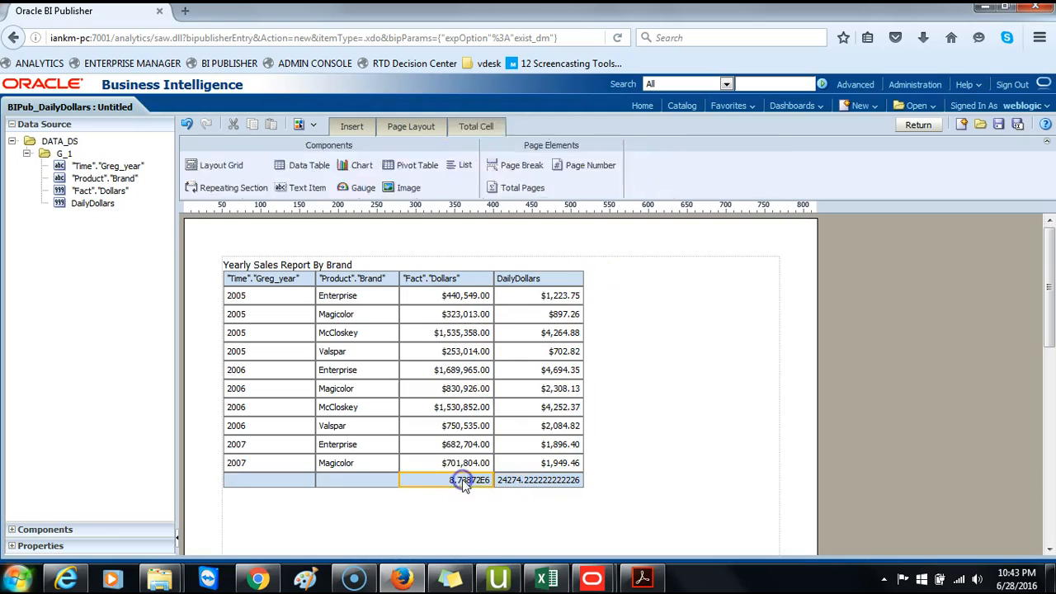
{"action": "left_click", "coordinate": [553, 485], "text": "ctrl"}
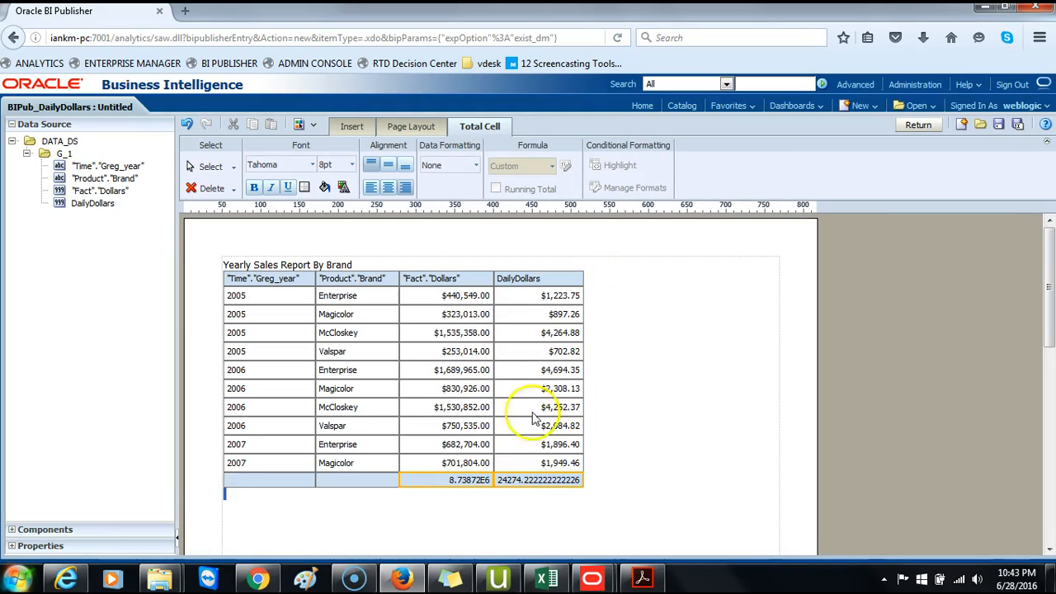
{"action": "left_click", "coordinate": [474, 166]}
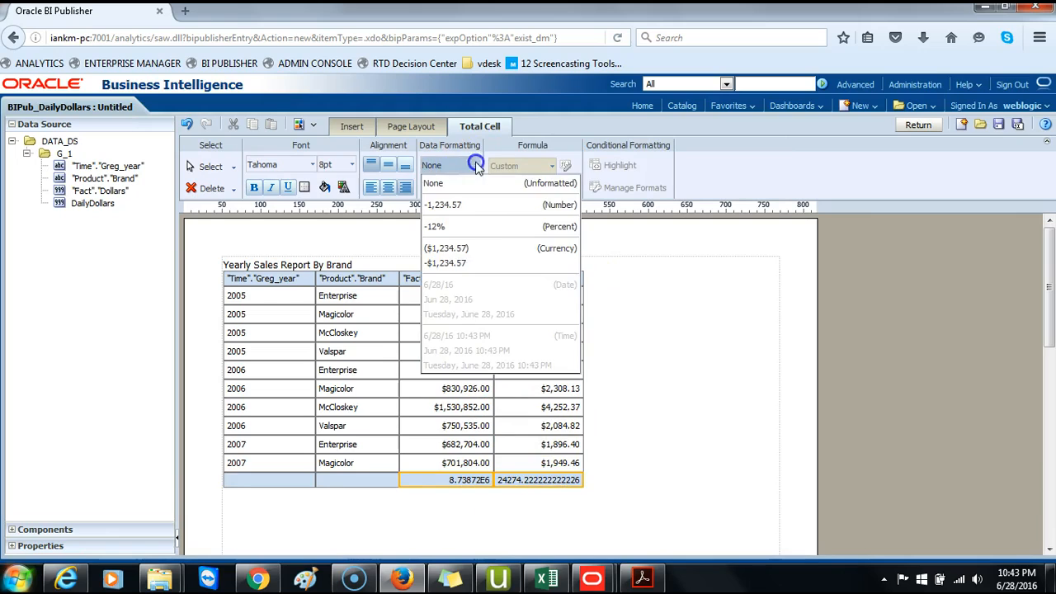
{"action": "left_click", "coordinate": [475, 251]}
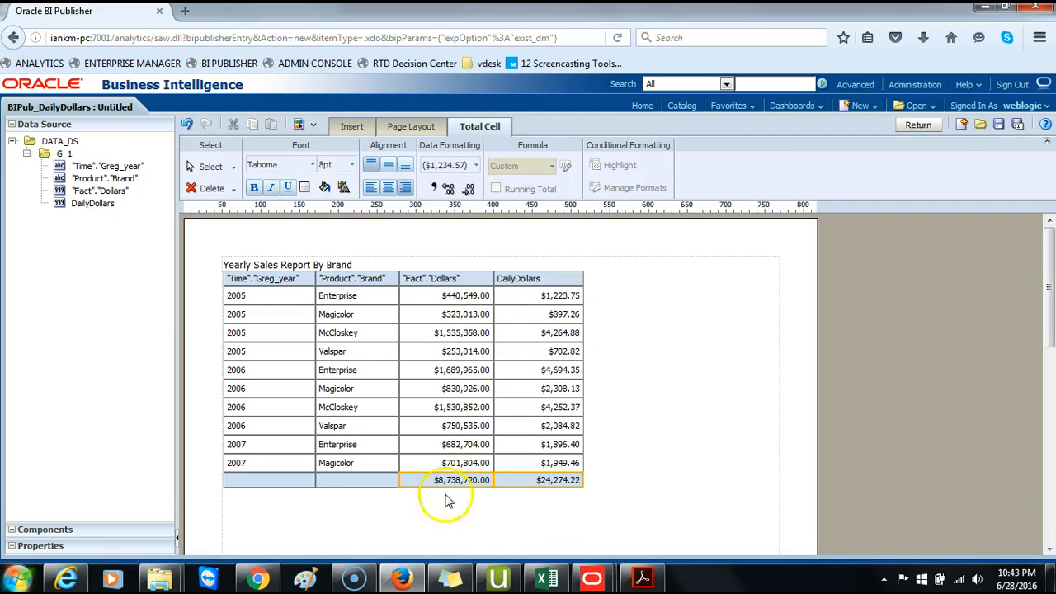
{"action": "left_click", "coordinate": [545, 497]}
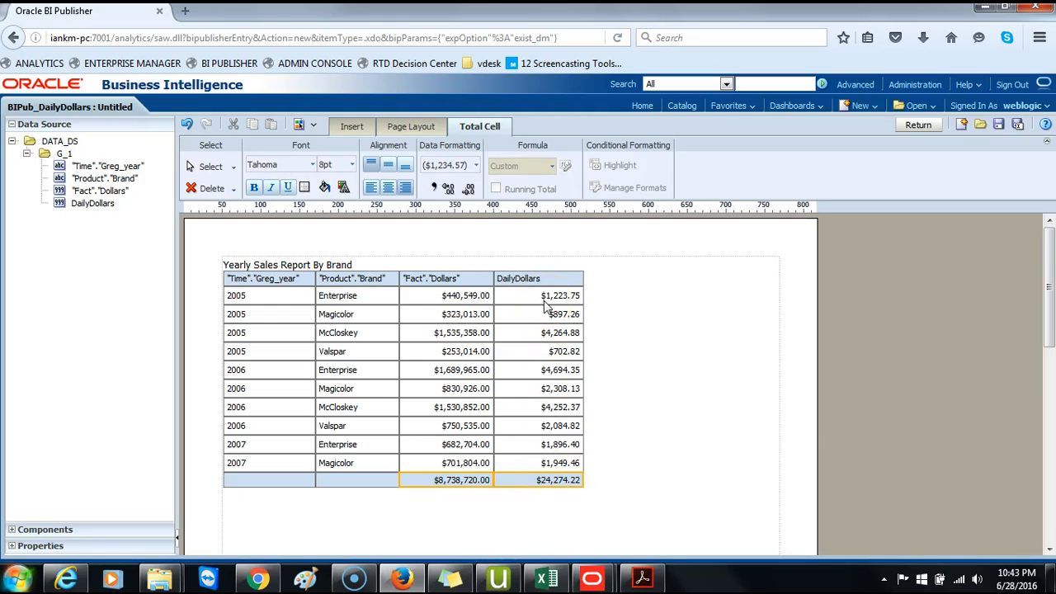
- Format the report title as Courier, 16pt, bold
{"action": "left_click", "coordinate": [349, 265]}
{"action": "double_click", "coordinate": [357, 266]}
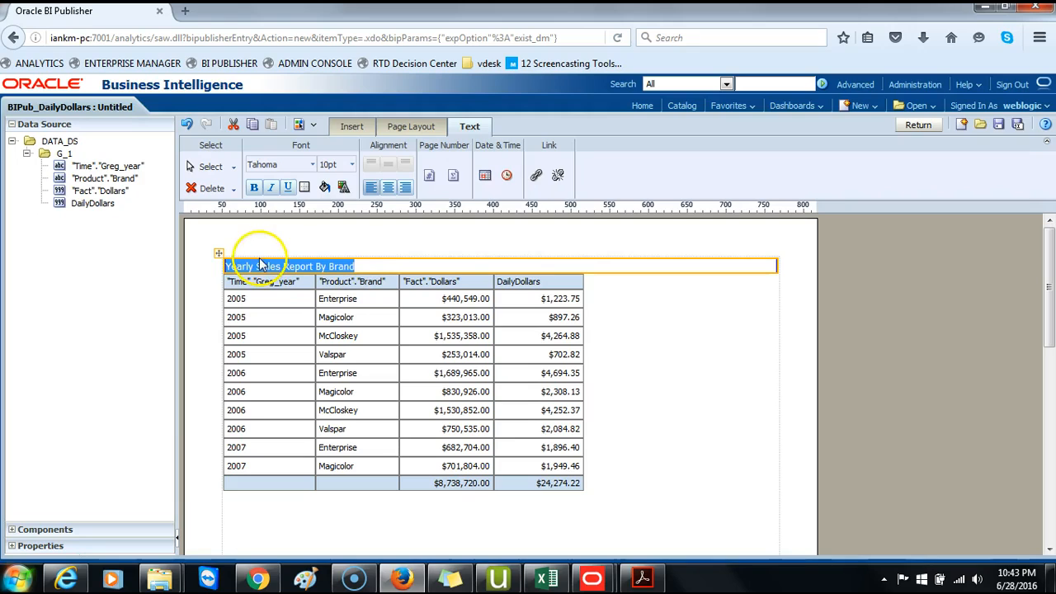
{"action": "left_click", "coordinate": [314, 166]}
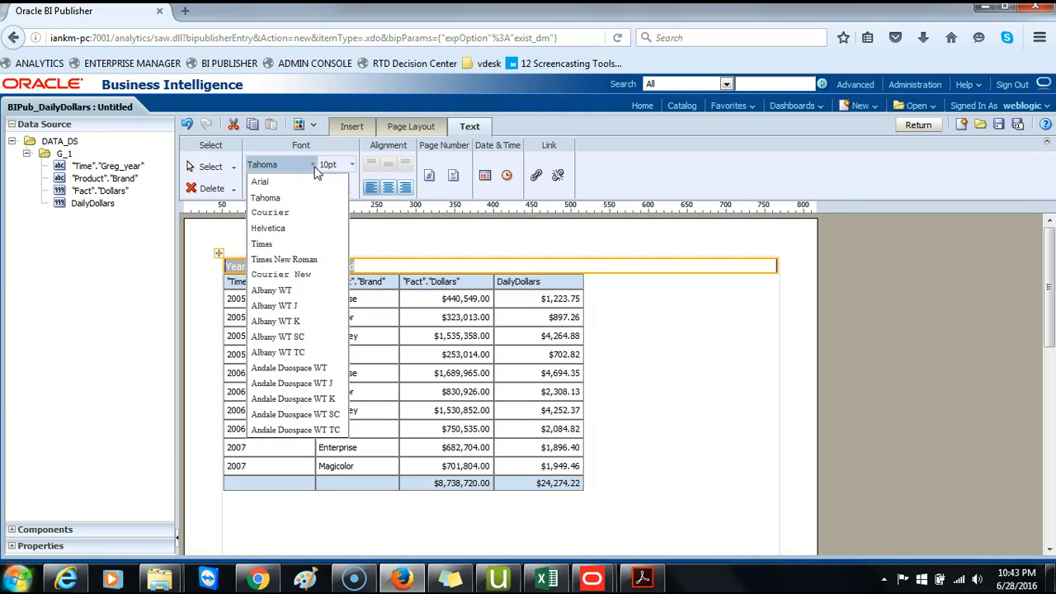
{"action": "left_click", "coordinate": [298, 212]}
{"action": "left_click", "coordinate": [351, 165]}
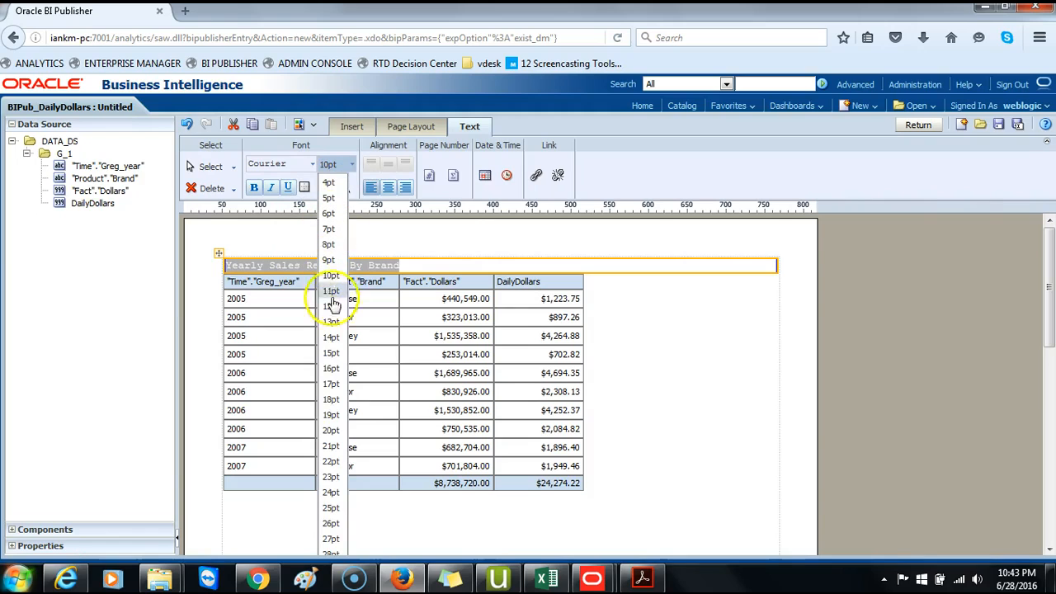
{"action": "left_click", "coordinate": [335, 367]}
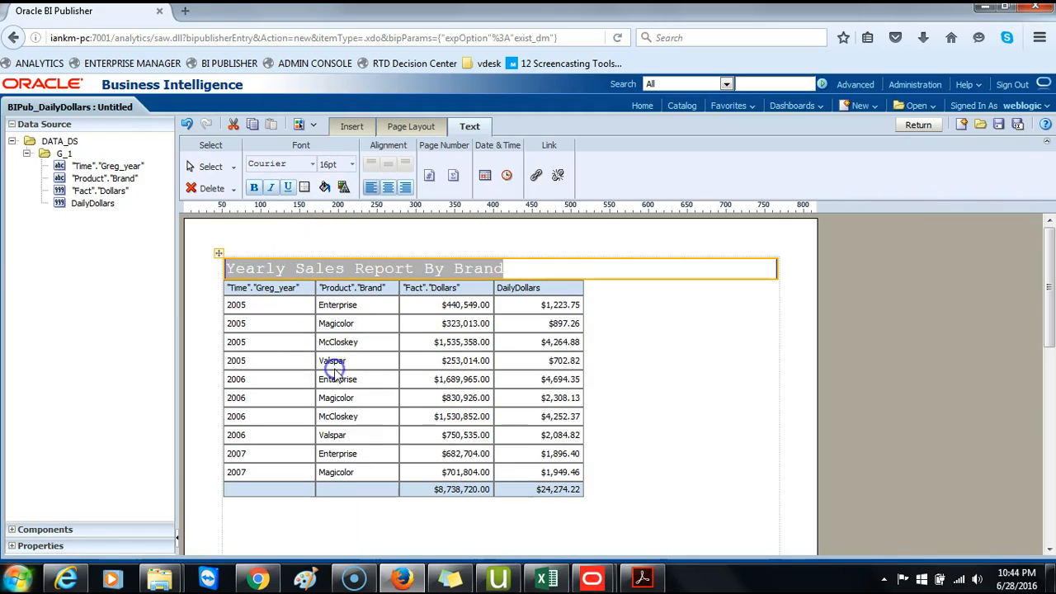
{"action": "left_click", "coordinate": [255, 188]}
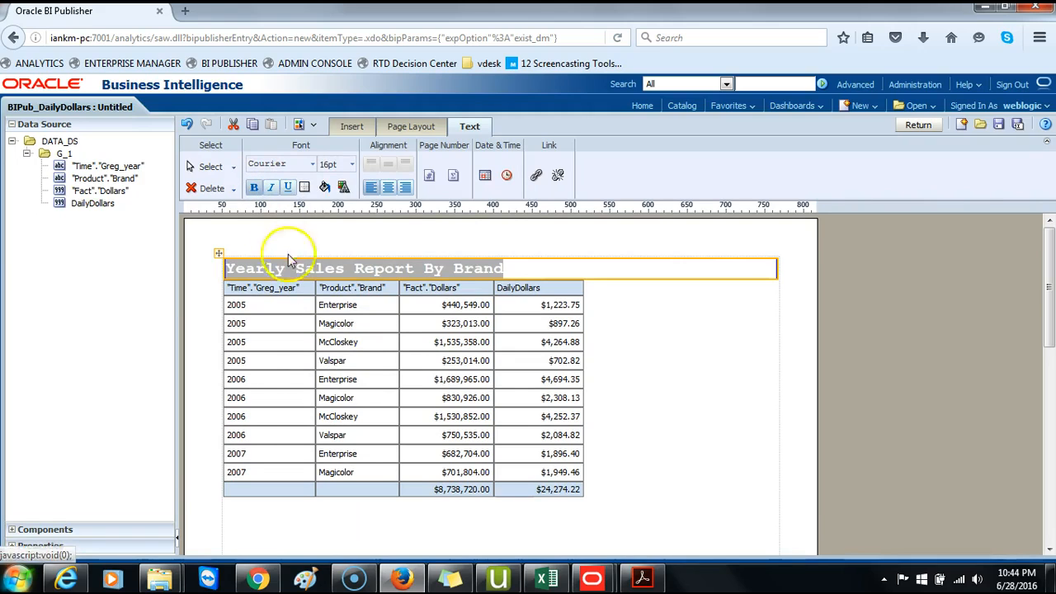
{"action": "left_click", "coordinate": [644, 431]}
{"action": "left_click", "coordinate": [626, 512]}
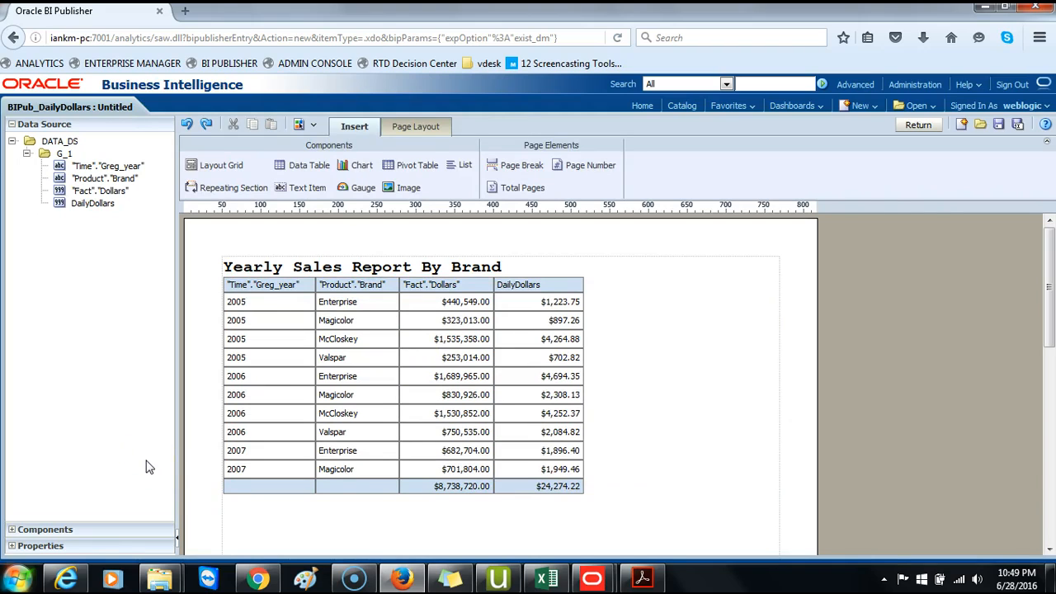
- Save the layout under the name Yearly Sales Report By Brand
{"action": "left_click", "coordinate": [1000, 125]}
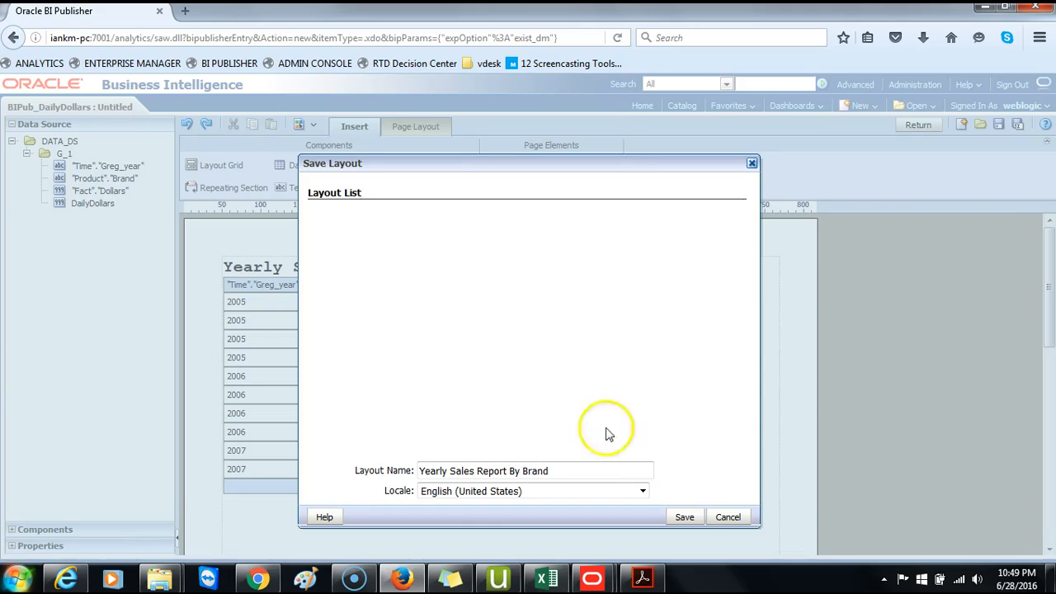
{"action": "left_click", "coordinate": [685, 518]}
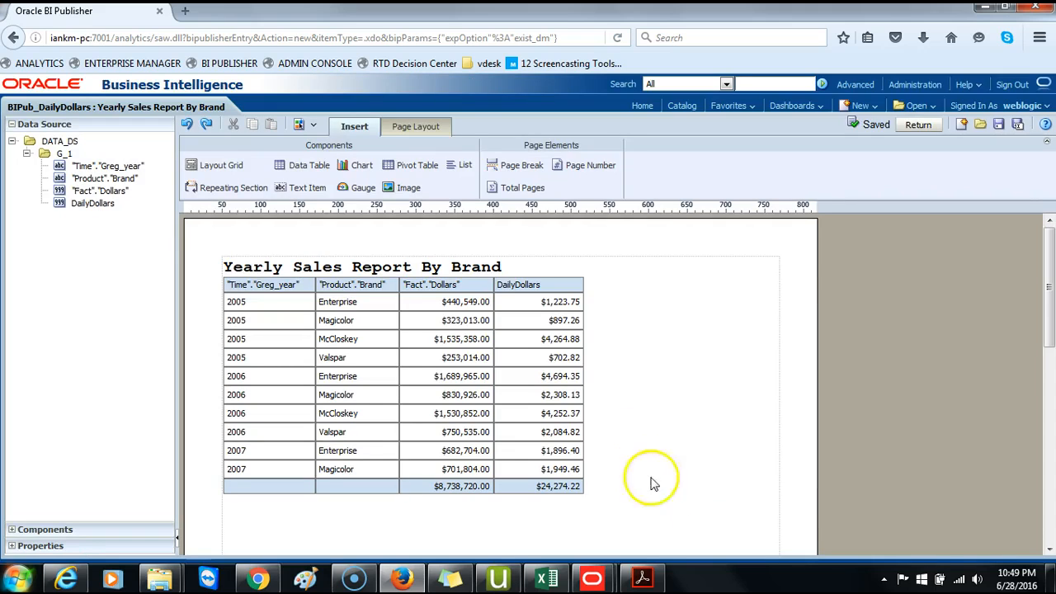
- Insert a chart below the table and set its chart type to Vertical Bar
{"action": "scroll", "coordinate": [698, 375], "scroll_direction": "down", "scroll_amount": 1}
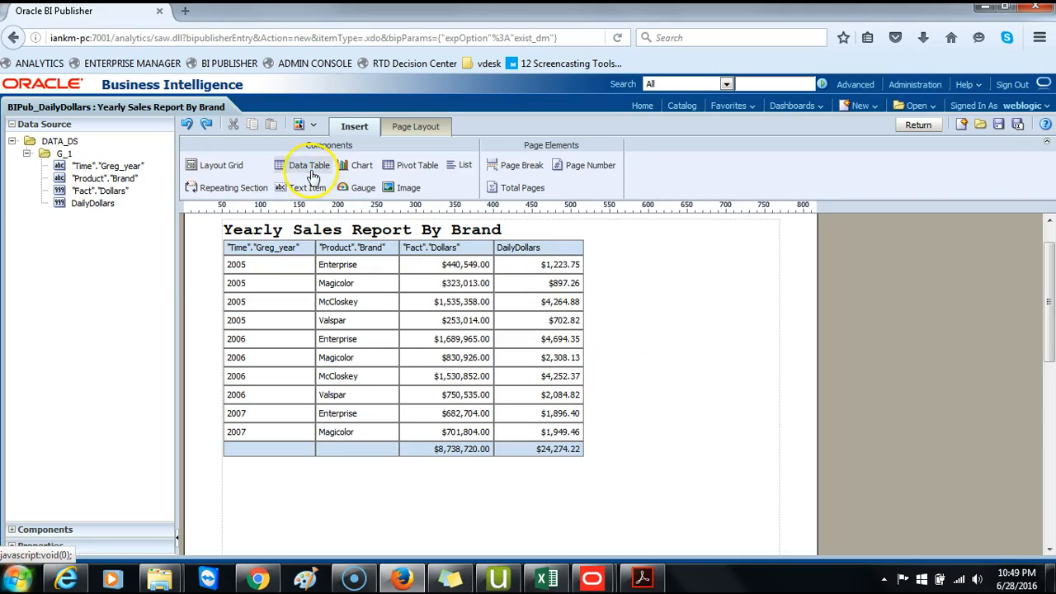
{"action": "left_click", "coordinate": [359, 167]}
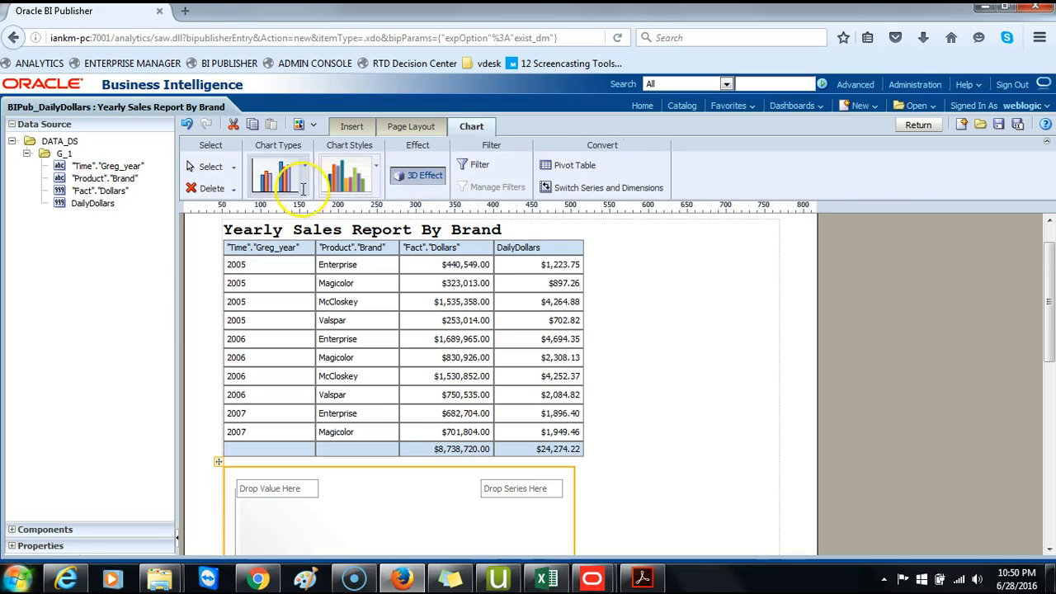
{"action": "left_click", "coordinate": [373, 170]}
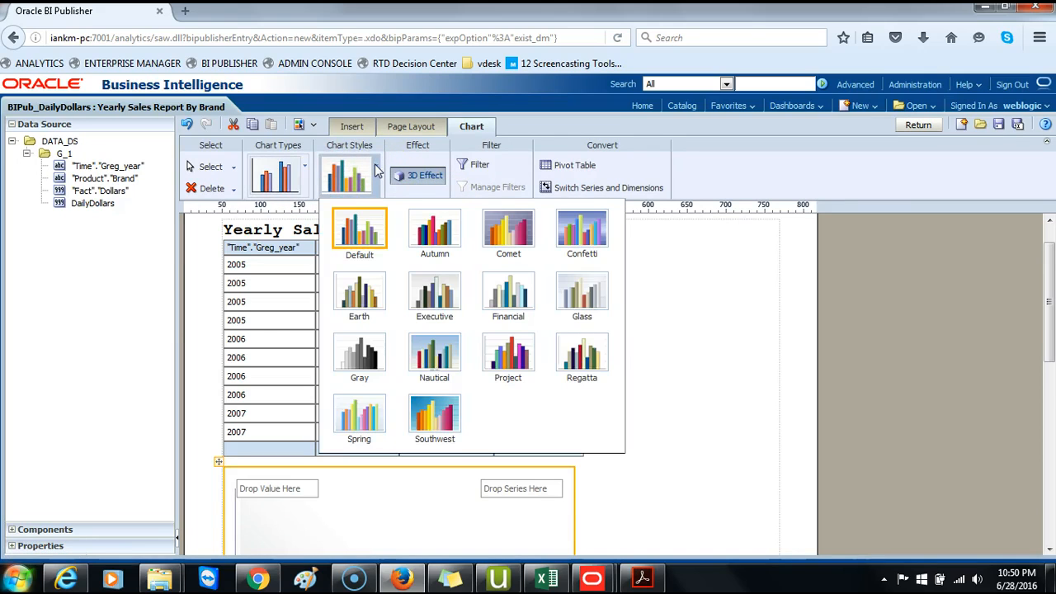
{"action": "left_click", "coordinate": [374, 164]}
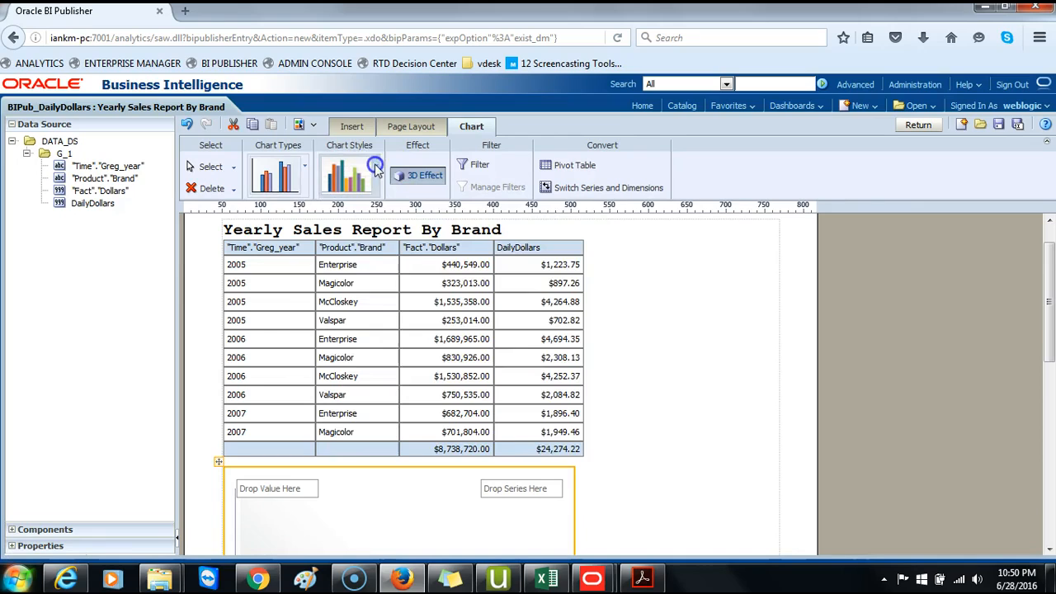
{"action": "left_click", "coordinate": [307, 171]}
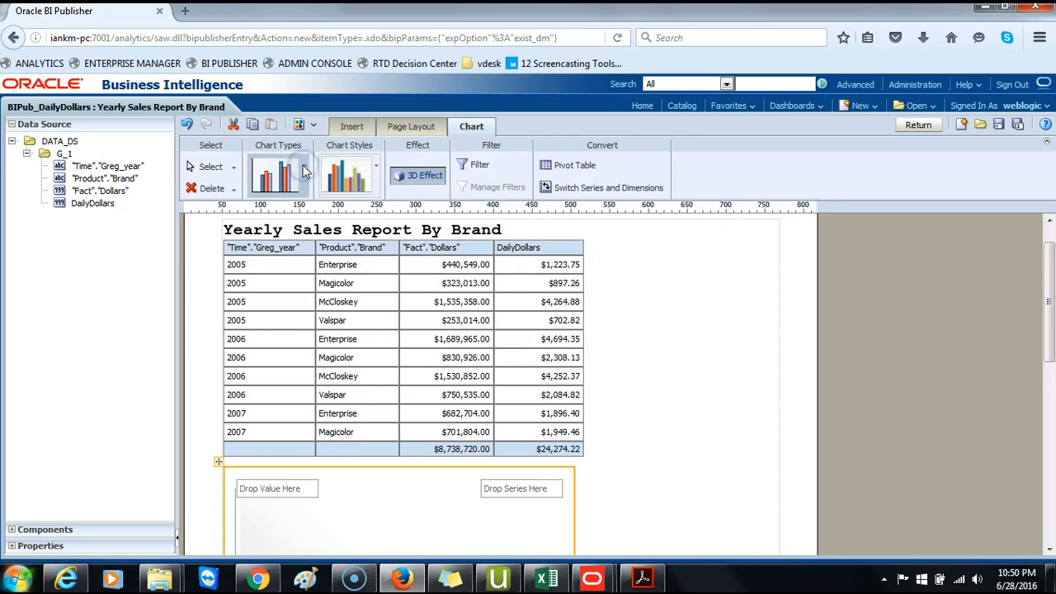
{"action": "left_click", "coordinate": [307, 171]}
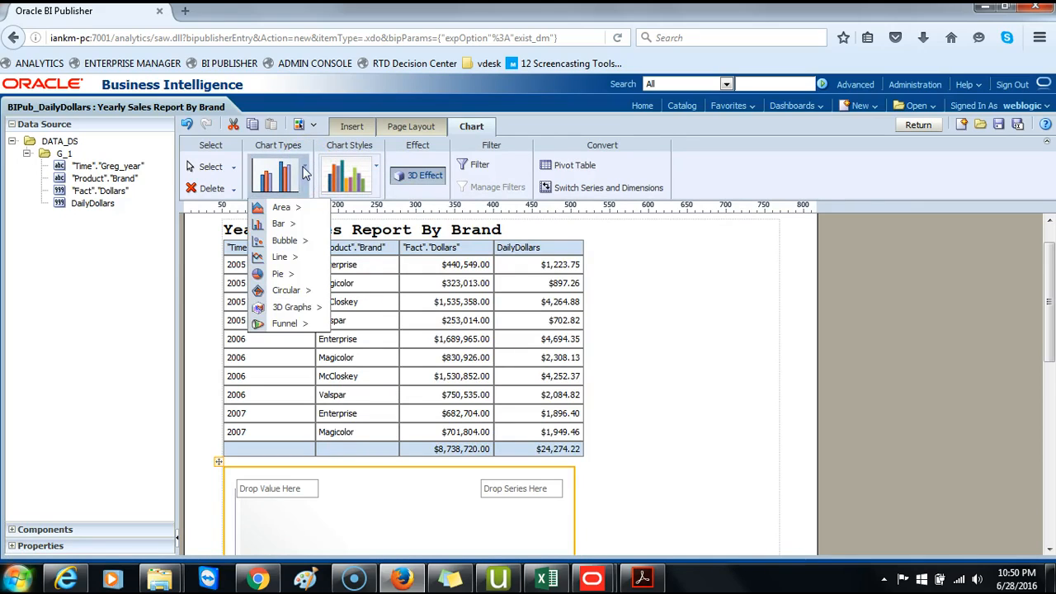
{"action": "left_click", "coordinate": [280, 225]}
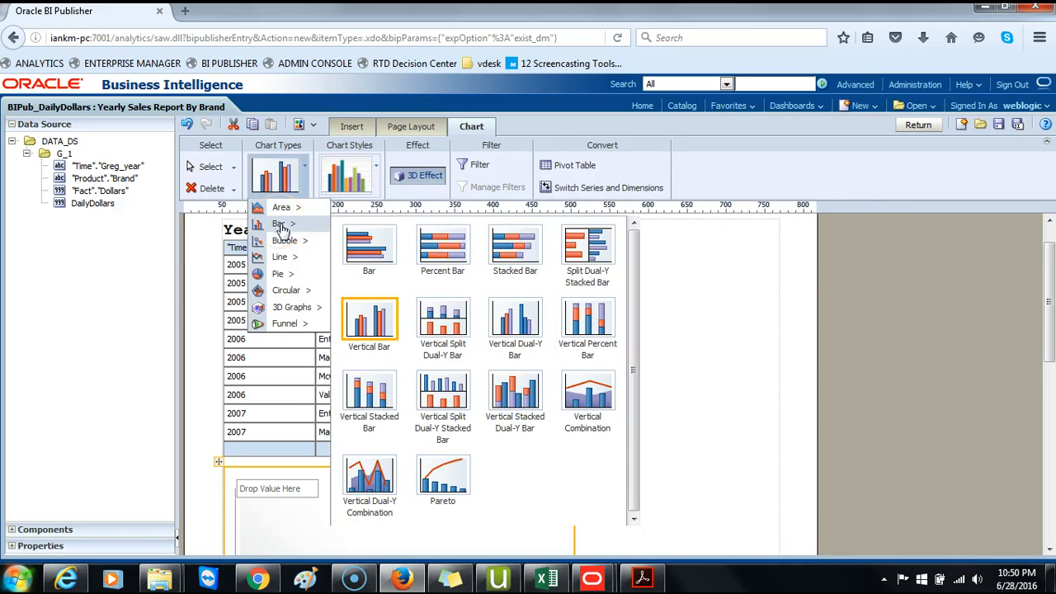
{"action": "left_click", "coordinate": [279, 223]}
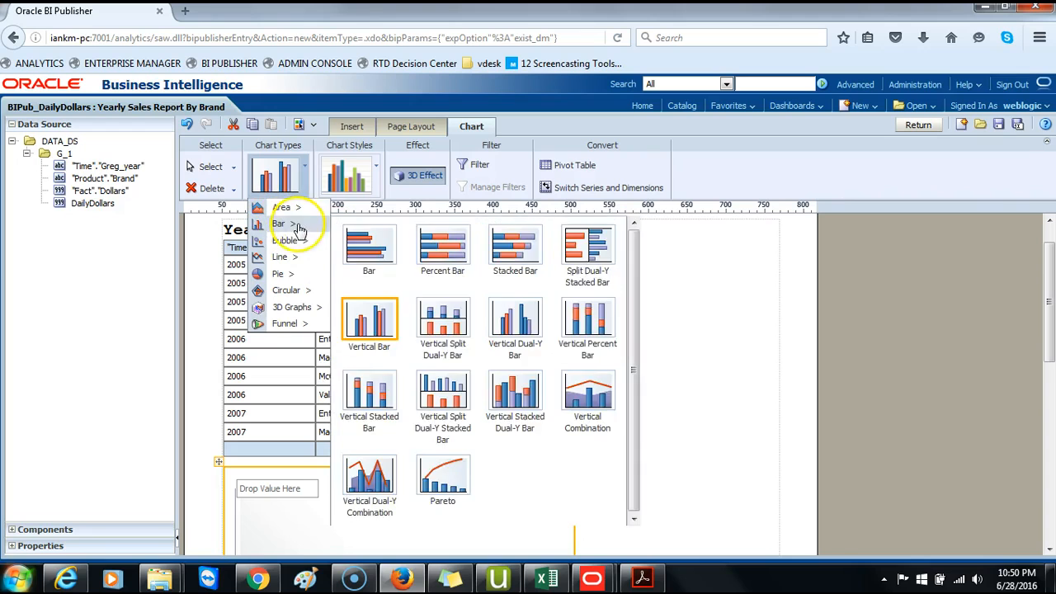
{"action": "left_click", "coordinate": [305, 171]}
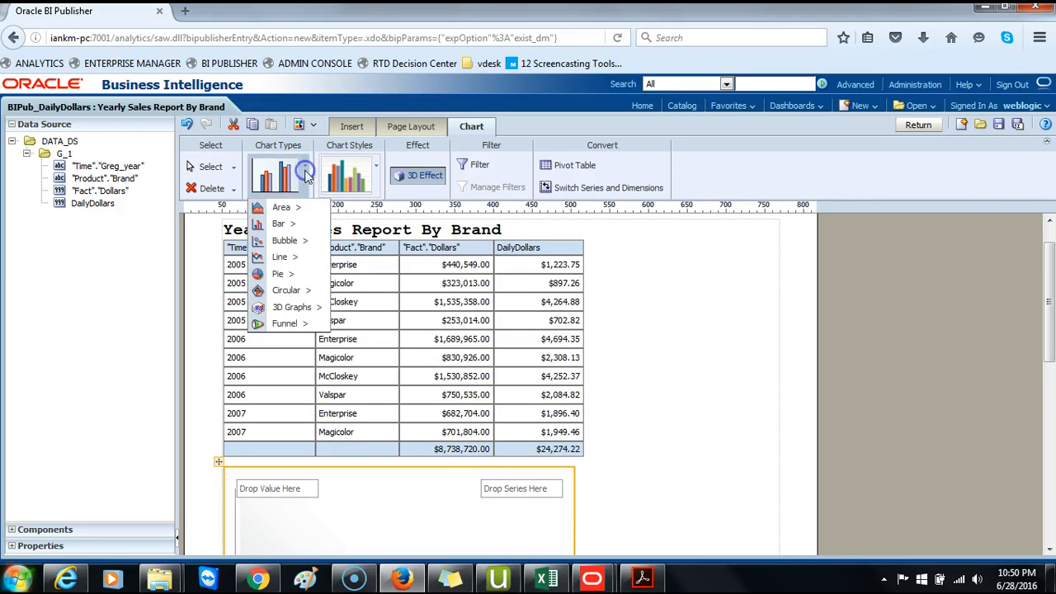
{"action": "mouse_move", "coordinate": [299, 224]}
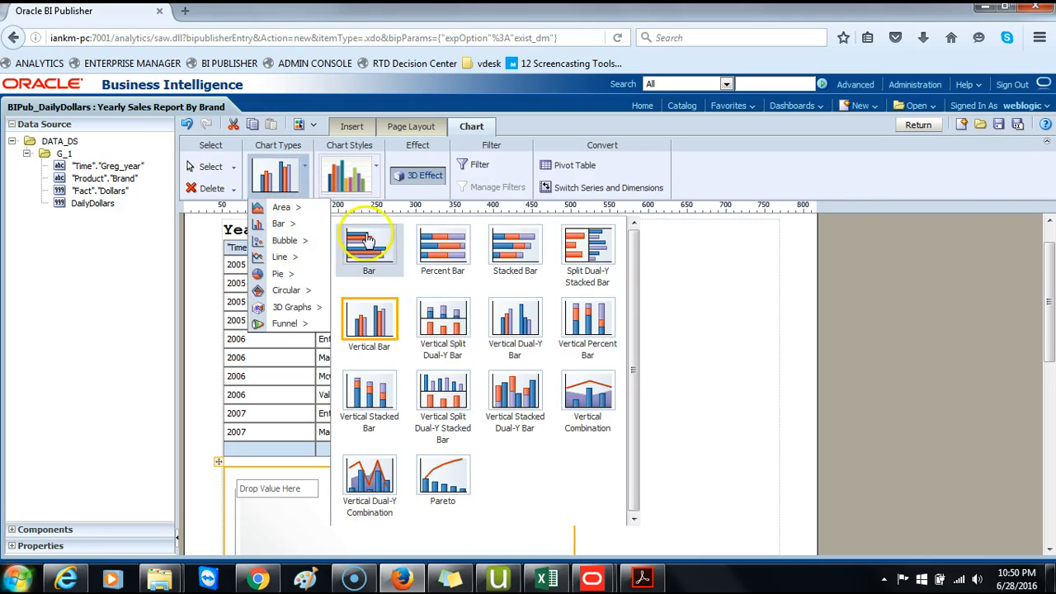
{"action": "left_click", "coordinate": [381, 326]}
- Assign "Product"."Brand" as the chart's label and "Time"."Greg_year" as its value
{"action": "scroll", "coordinate": [660, 401], "scroll_direction": "down", "scroll_amount": 3}
{"action": "scroll", "coordinate": [660, 401], "scroll_direction": "down", "scroll_amount": 2}
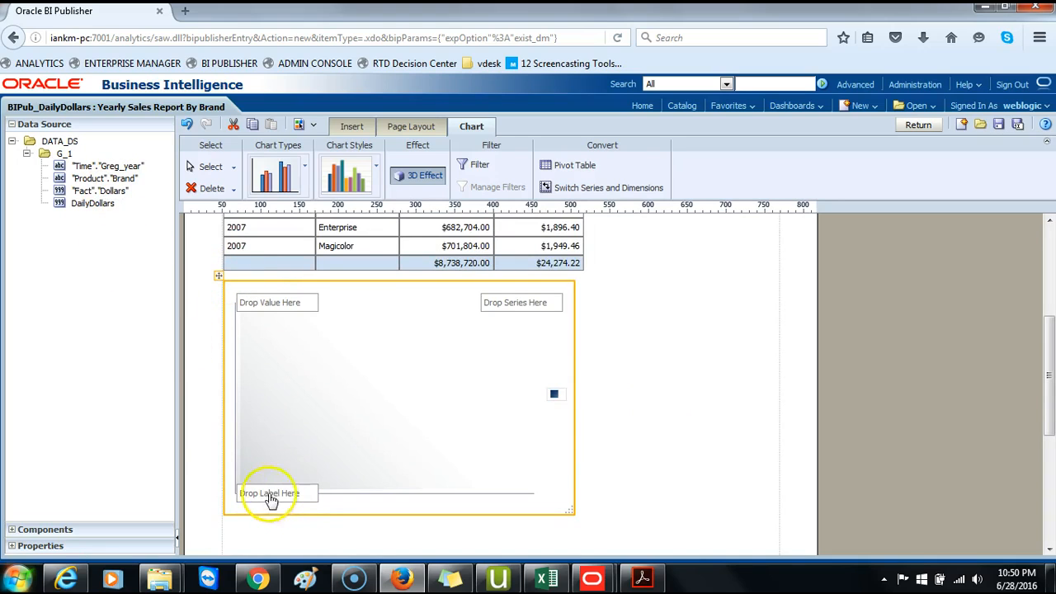
{"action": "left_click_drag", "start_coordinate": [103, 178], "coordinate": [278, 503]}
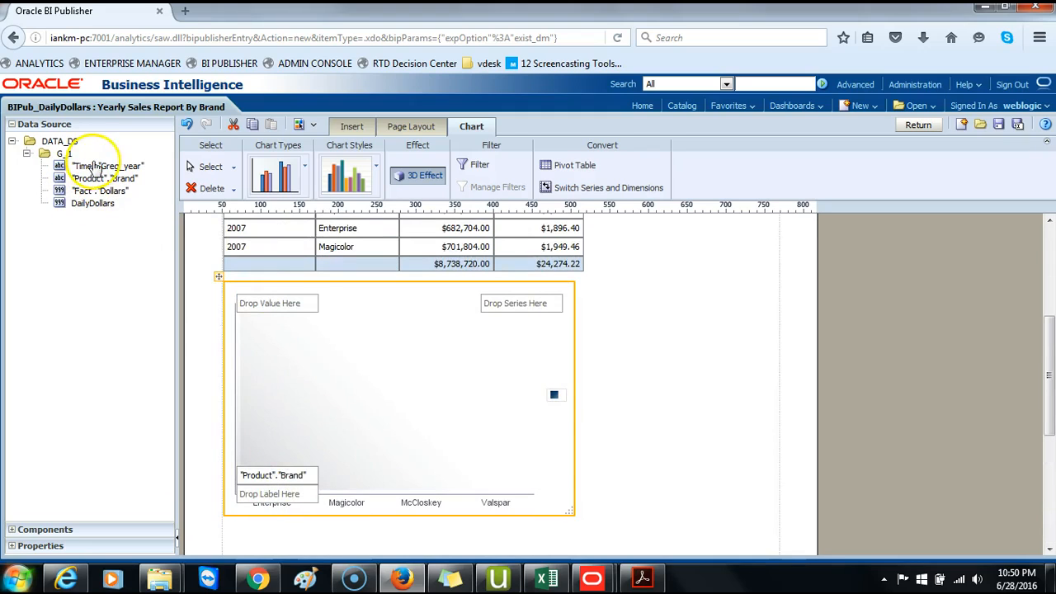
{"action": "left_click_drag", "start_coordinate": [97, 167], "coordinate": [261, 323]}
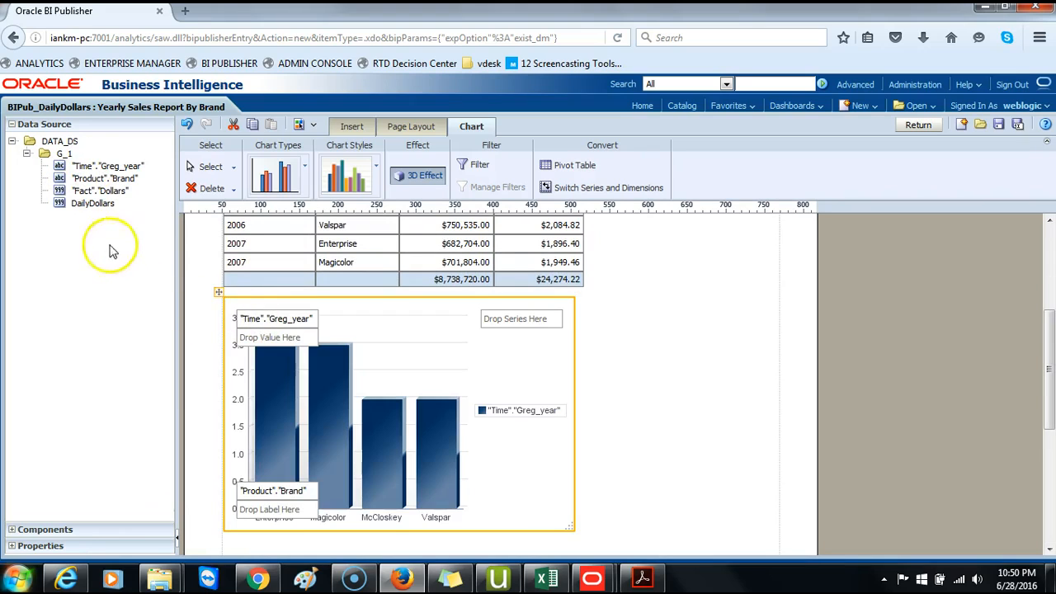
- Try adding "Fact"."Dollars" as the chart's series, then undo that addition
{"action": "left_click_drag", "start_coordinate": [97, 191], "coordinate": [522, 396]}
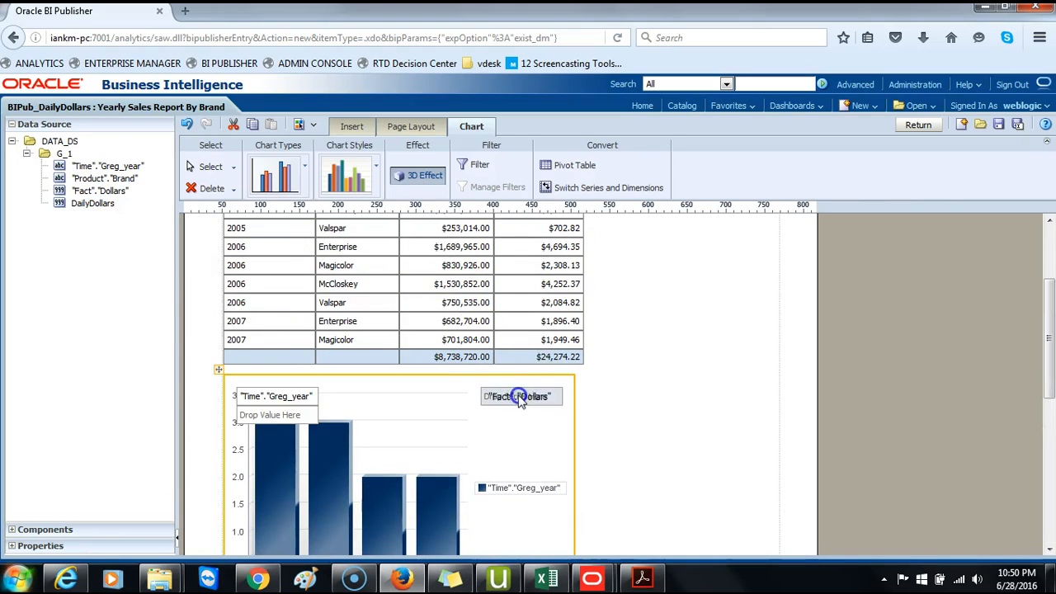
{"action": "scroll", "coordinate": [689, 417], "scroll_direction": "down", "scroll_amount": 1}
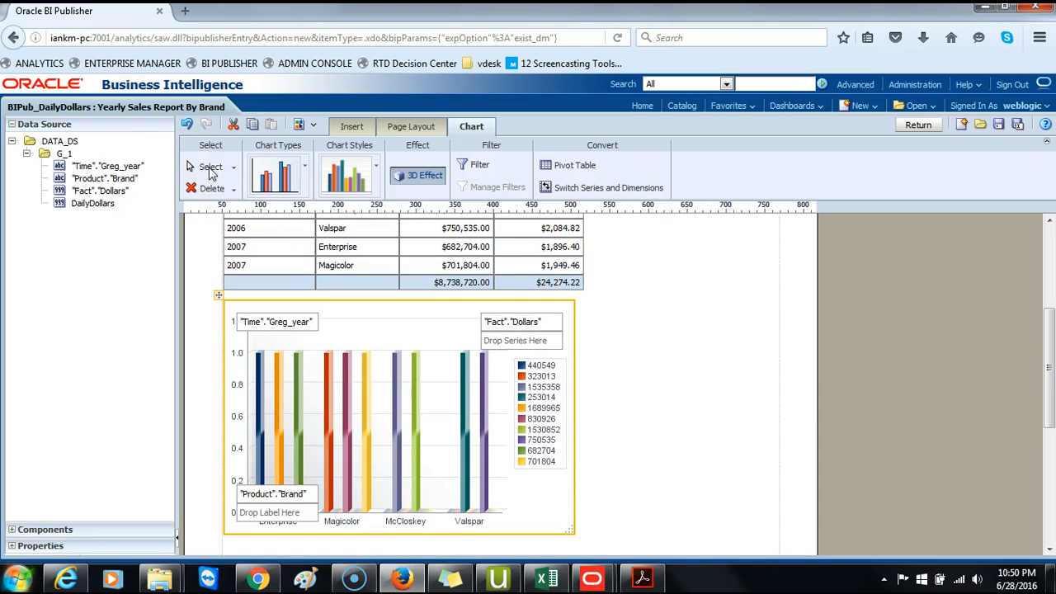
{"action": "left_click", "coordinate": [187, 123]}
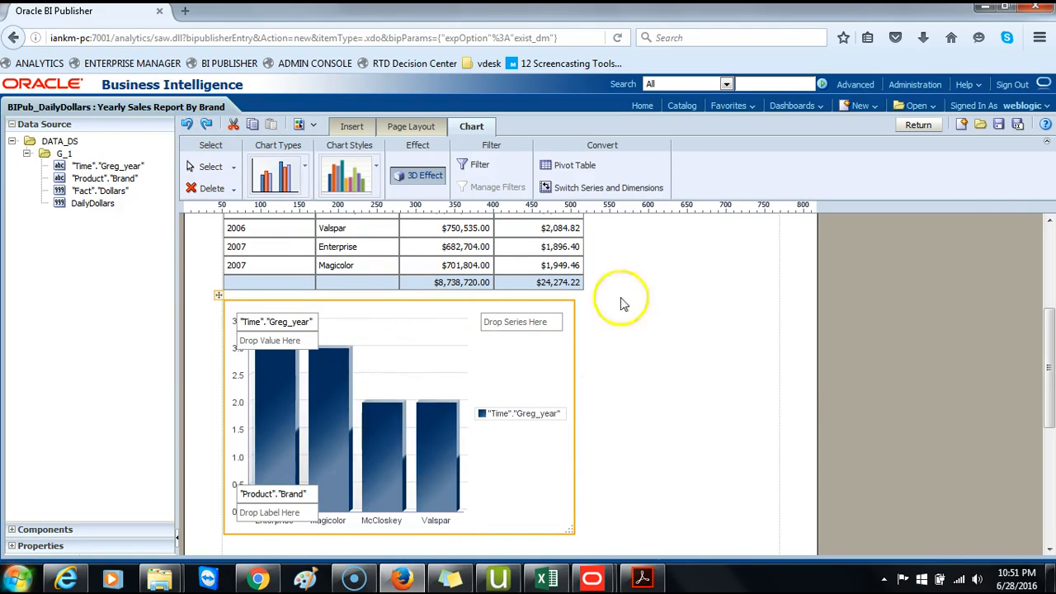
- Save the layout with the new chart
{"action": "left_click", "coordinate": [1000, 125]}
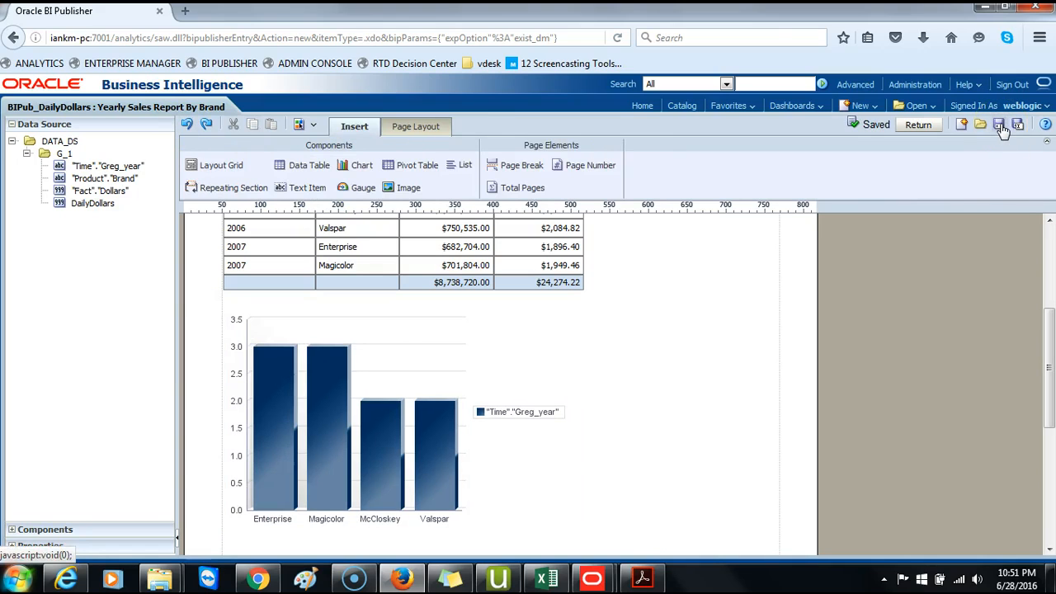
{"action": "scroll", "coordinate": [684, 384], "scroll_direction": "down", "scroll_amount": 2}
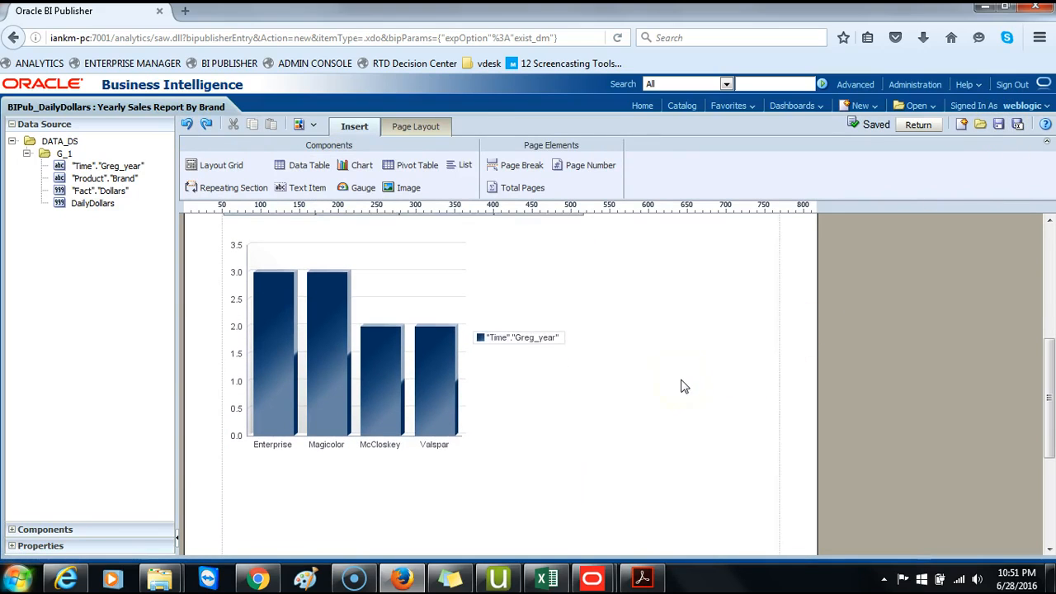
{"action": "scroll", "coordinate": [683, 385], "scroll_direction": "up", "scroll_amount": 2}
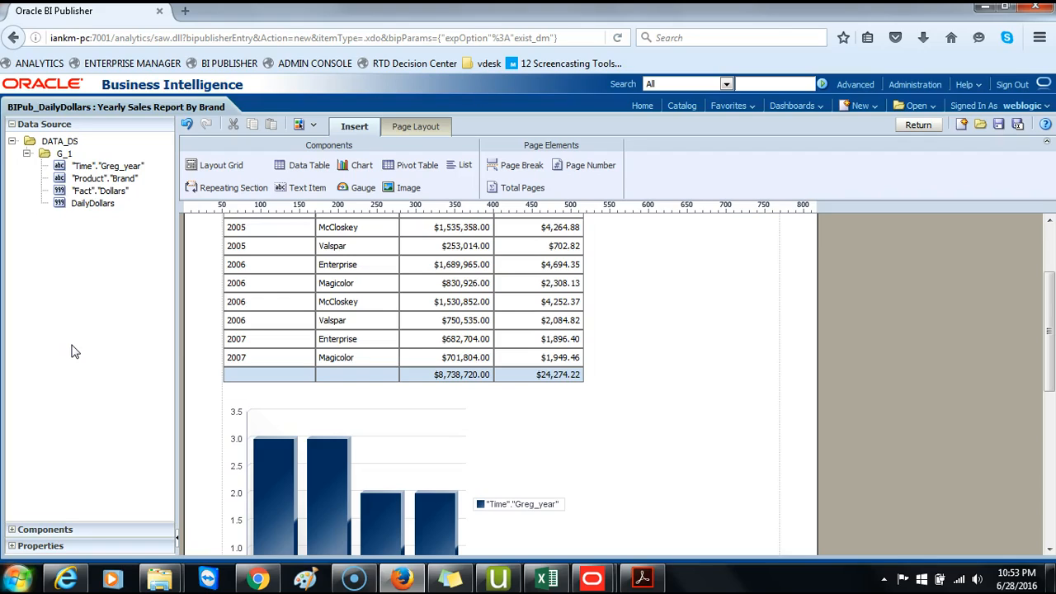
- Open My Dashboard, leaving the layout editor
{"action": "left_click", "coordinate": [72, 358]}
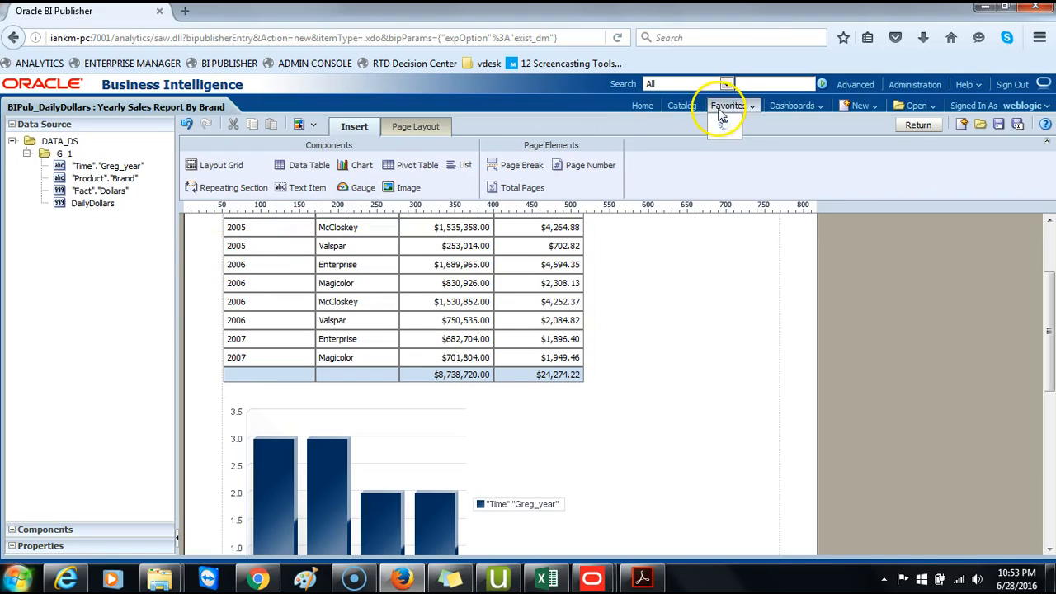
{"action": "left_click", "coordinate": [792, 109]}
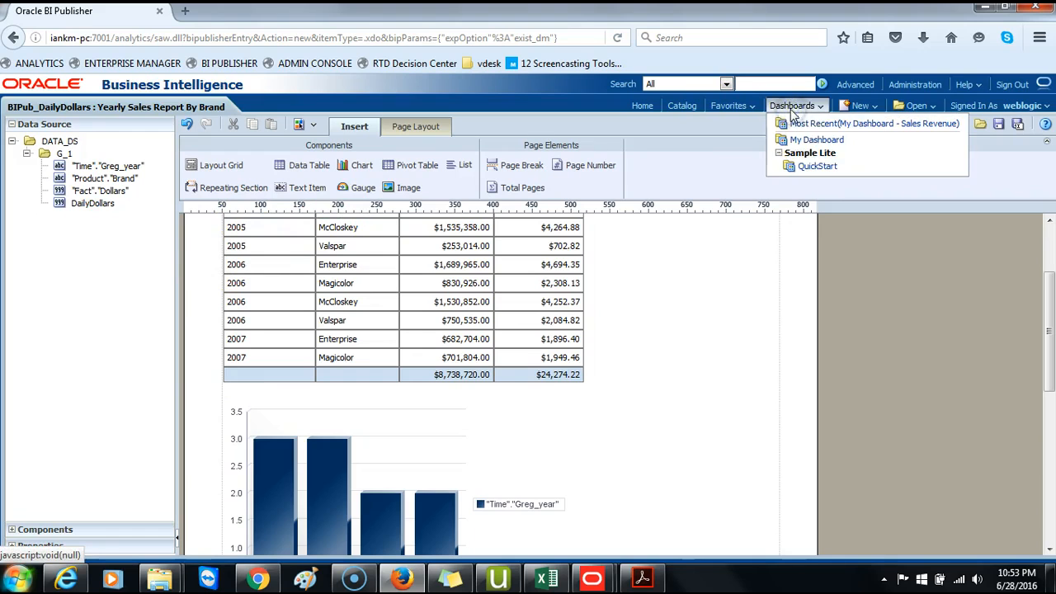
{"action": "left_click", "coordinate": [811, 140]}
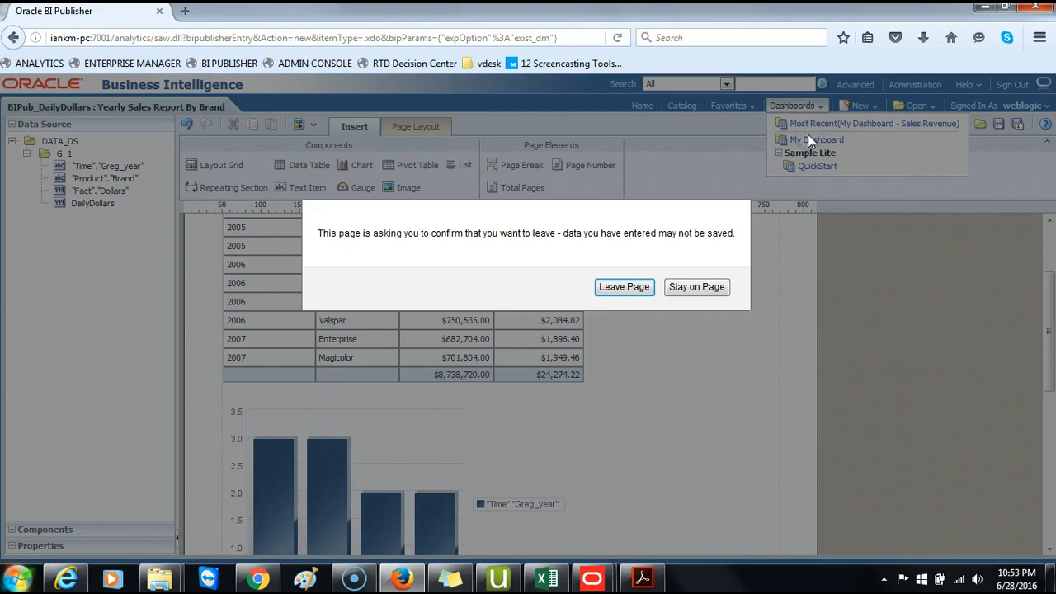
{"action": "left_click", "coordinate": [624, 288]}
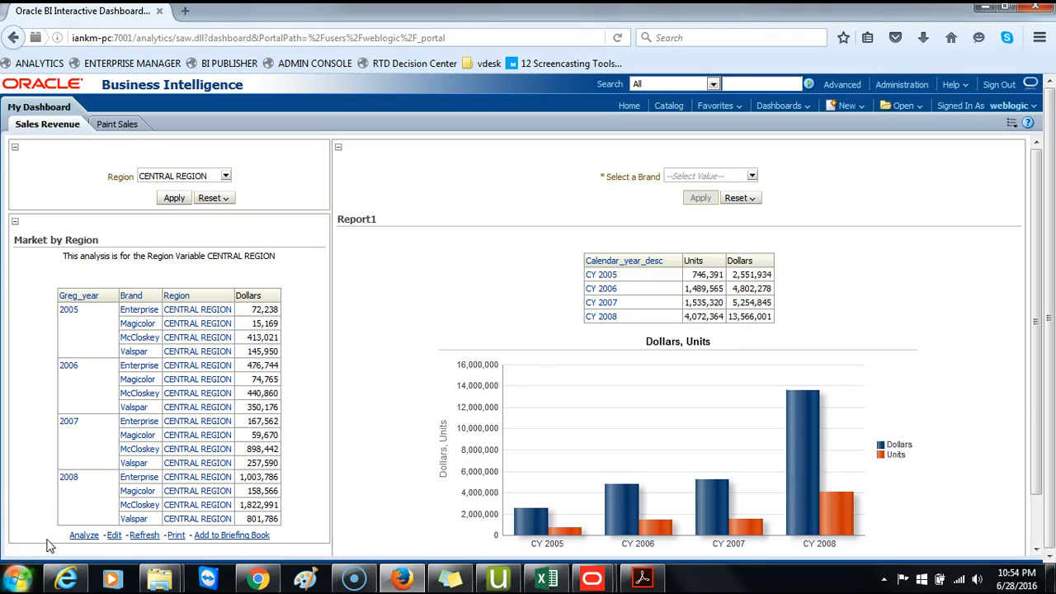
- Edit the dashboard and add a third column to the Sales Revenue page
{"action": "left_click", "coordinate": [1009, 126]}
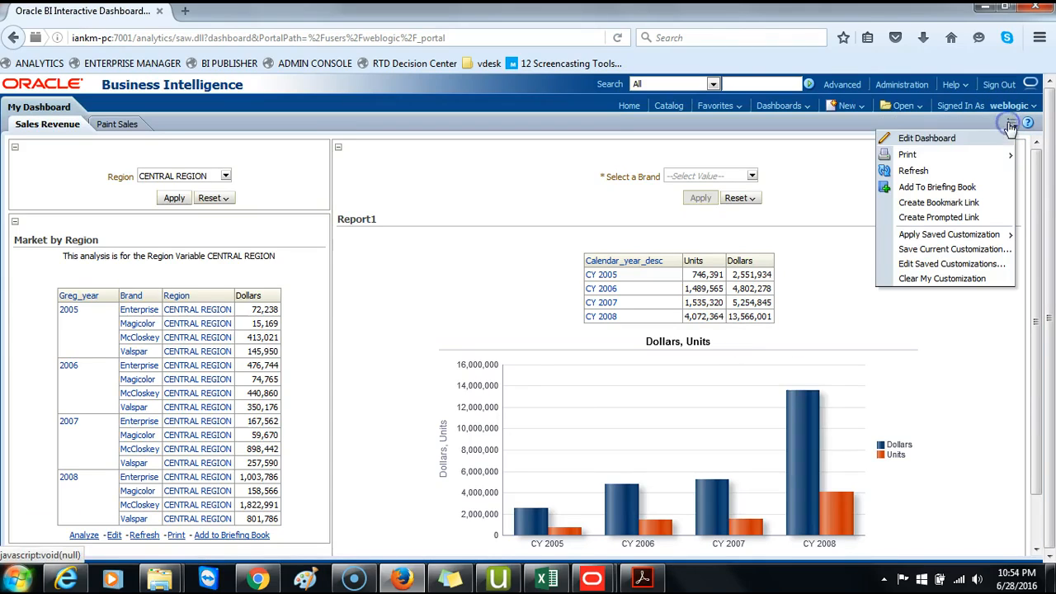
{"action": "left_click", "coordinate": [932, 140]}
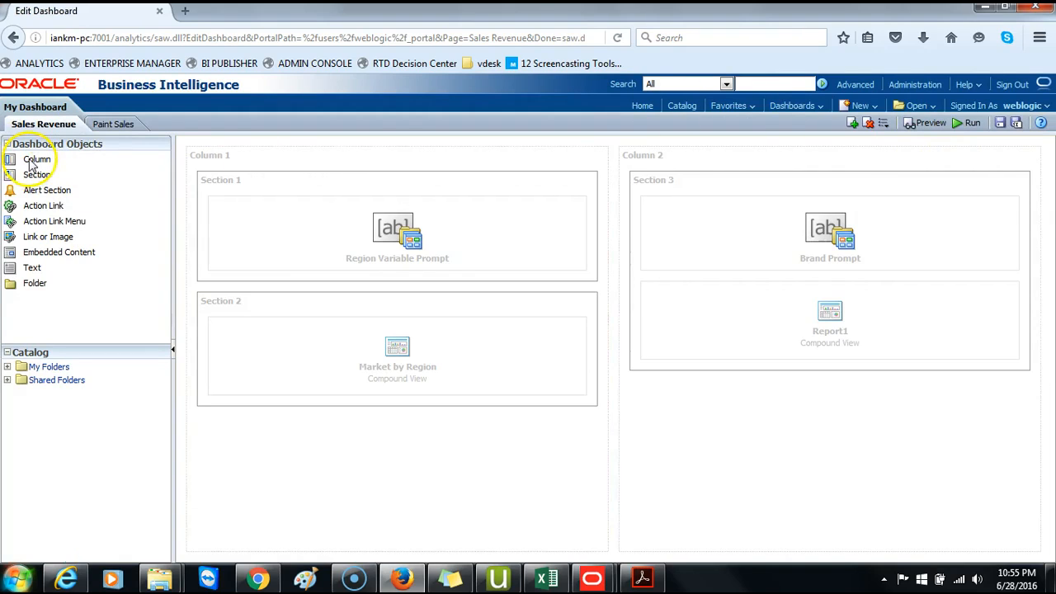
{"action": "left_click_drag", "start_coordinate": [35, 158], "coordinate": [1018, 299]}
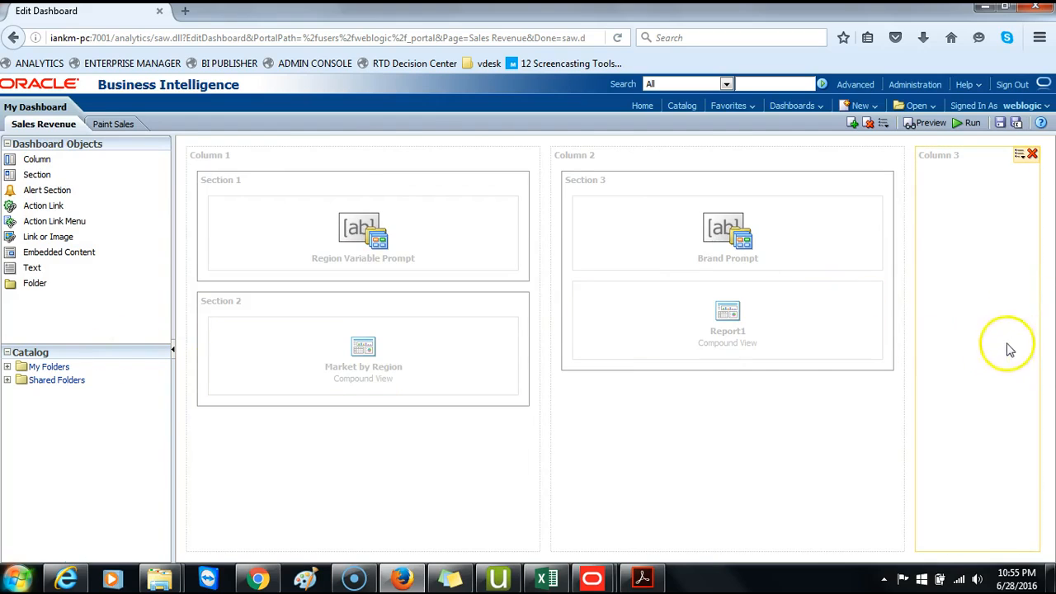
- Place the BIPub_DailyDollars report from My Folders > Paint Reports into the third column
{"action": "left_click", "coordinate": [8, 381]}
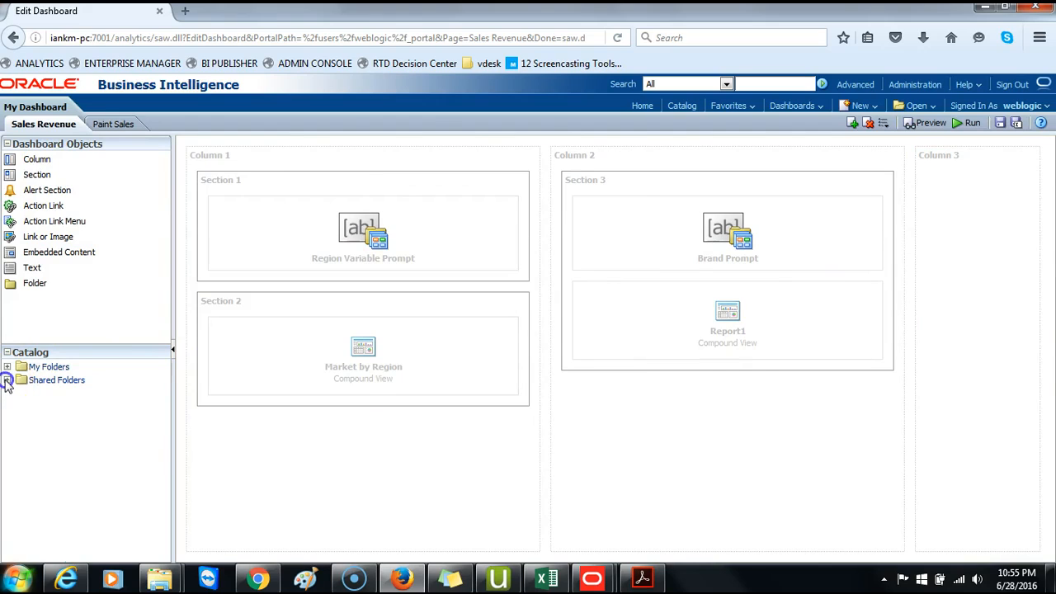
{"action": "left_click", "coordinate": [7, 367]}
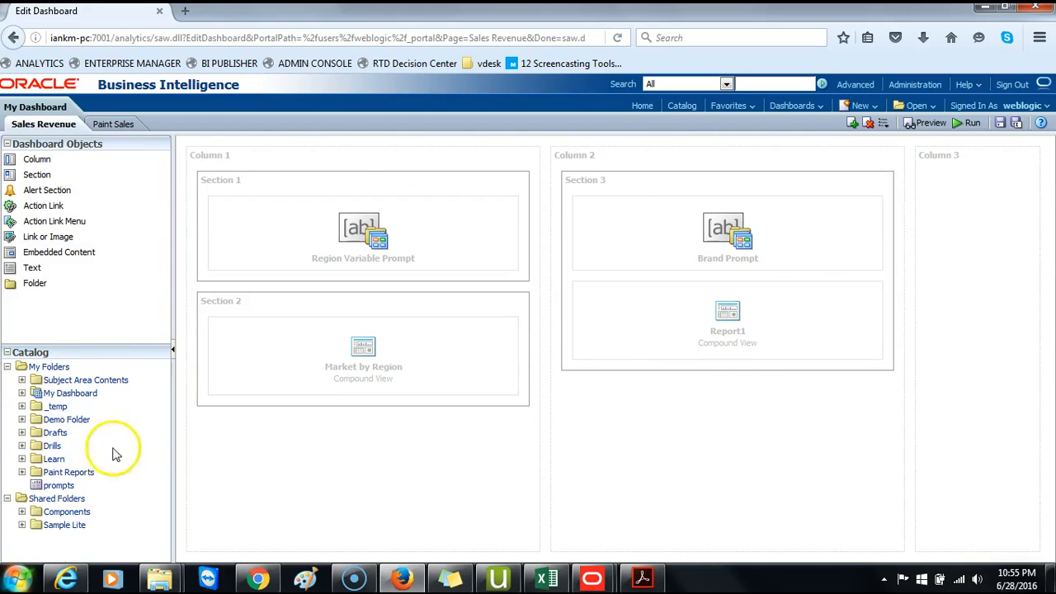
{"action": "left_click", "coordinate": [22, 472]}
{"action": "scroll", "coordinate": [132, 450], "scroll_direction": "down", "scroll_amount": 2}
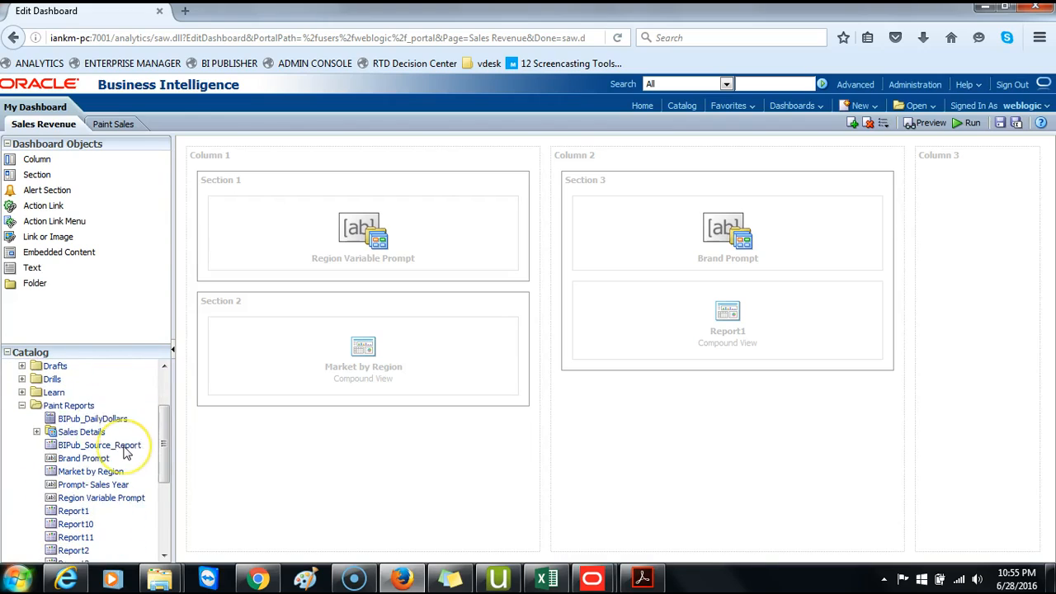
{"action": "scroll", "coordinate": [127, 454], "scroll_direction": "down", "scroll_amount": 1}
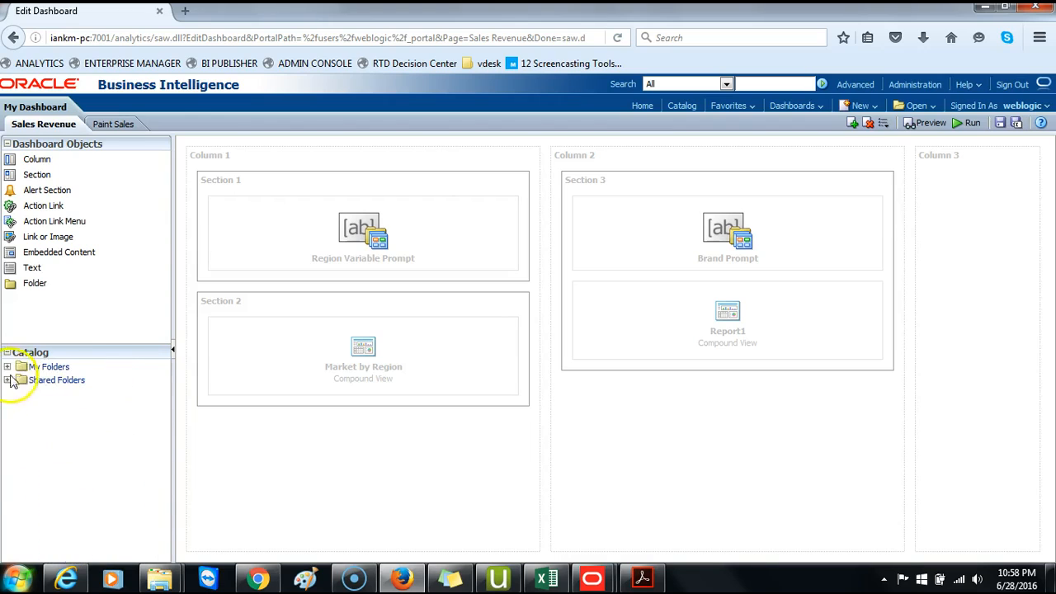
{"action": "left_click", "coordinate": [7, 366]}
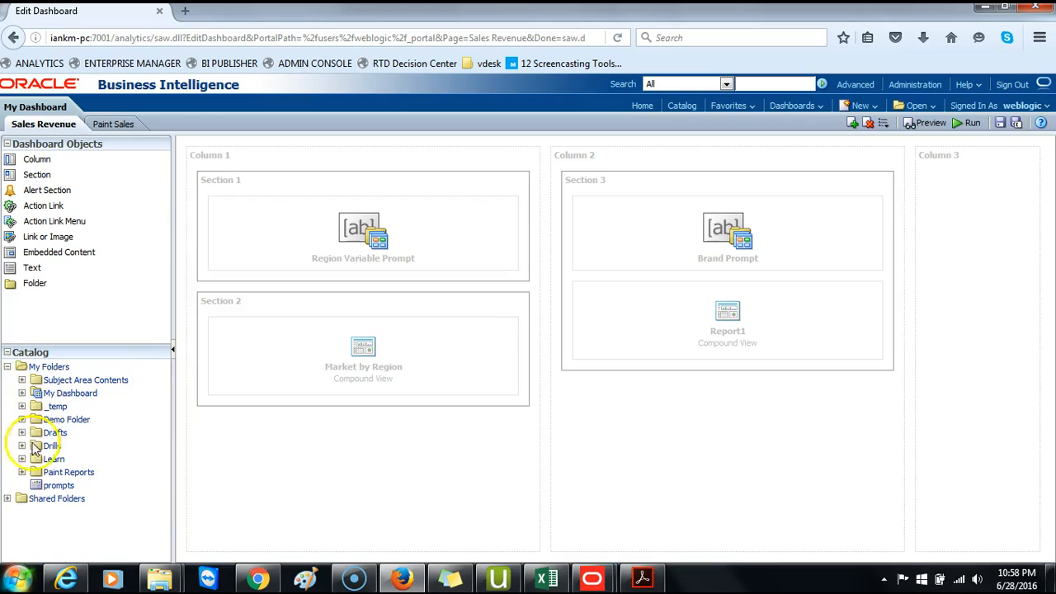
{"action": "left_click", "coordinate": [21, 472]}
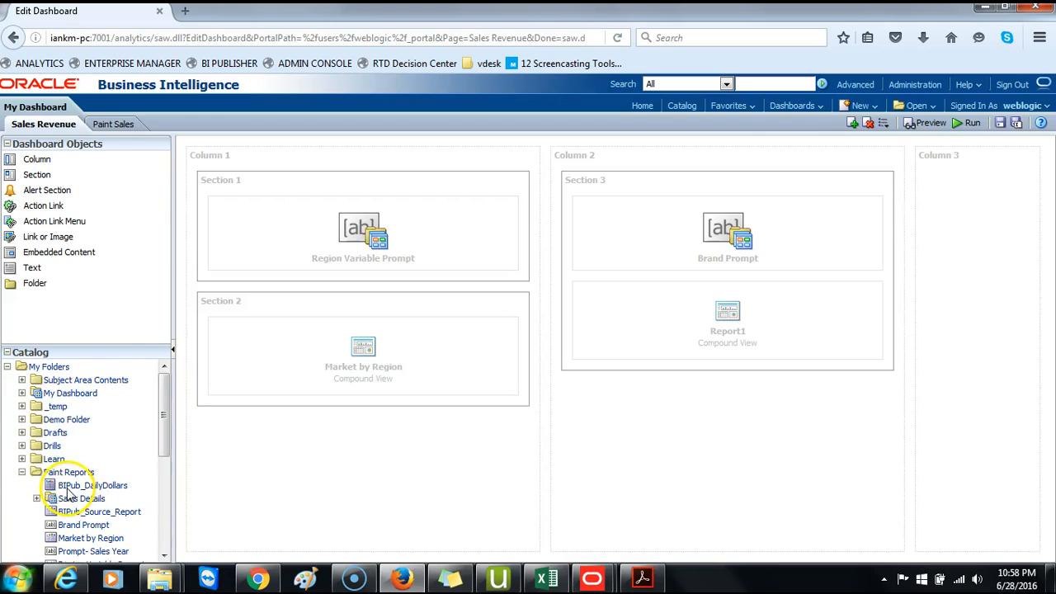
{"action": "left_click_drag", "start_coordinate": [83, 492], "coordinate": [957, 339]}
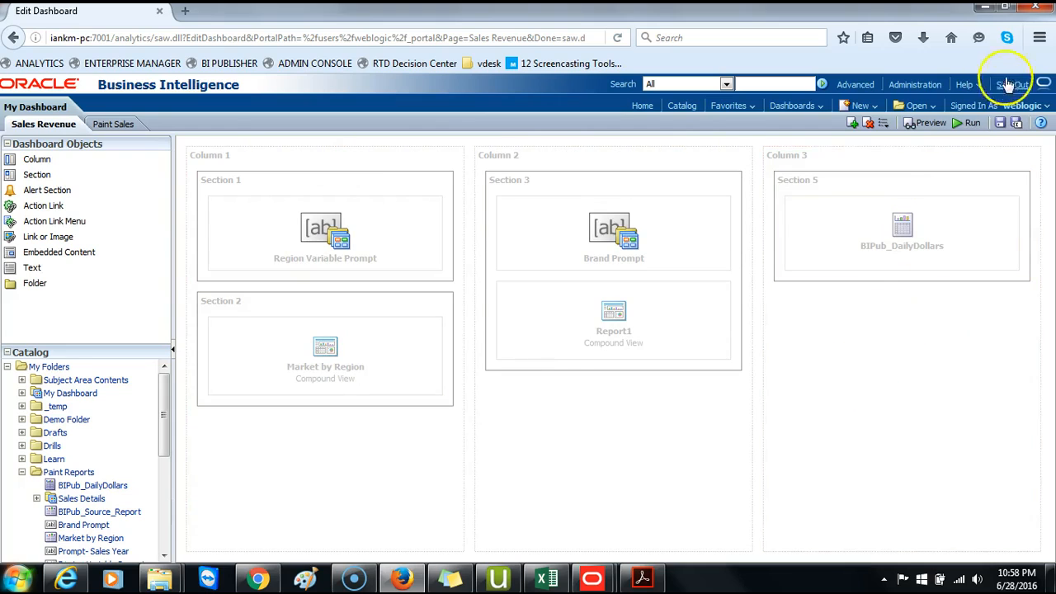
- Save the dashboard and run it
{"action": "left_click", "coordinate": [1000, 123]}
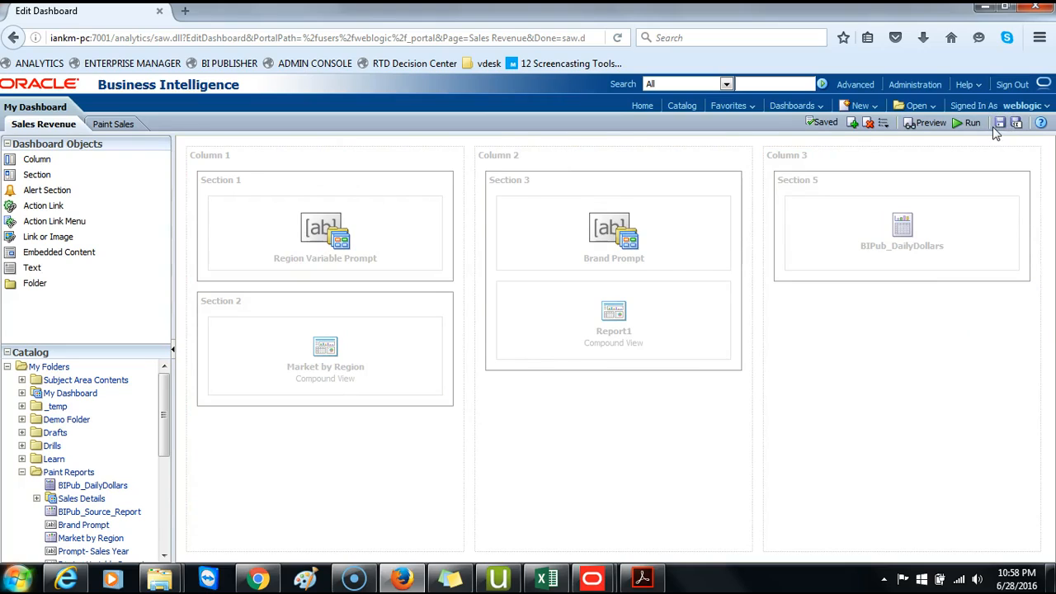
{"action": "left_click", "coordinate": [972, 123]}
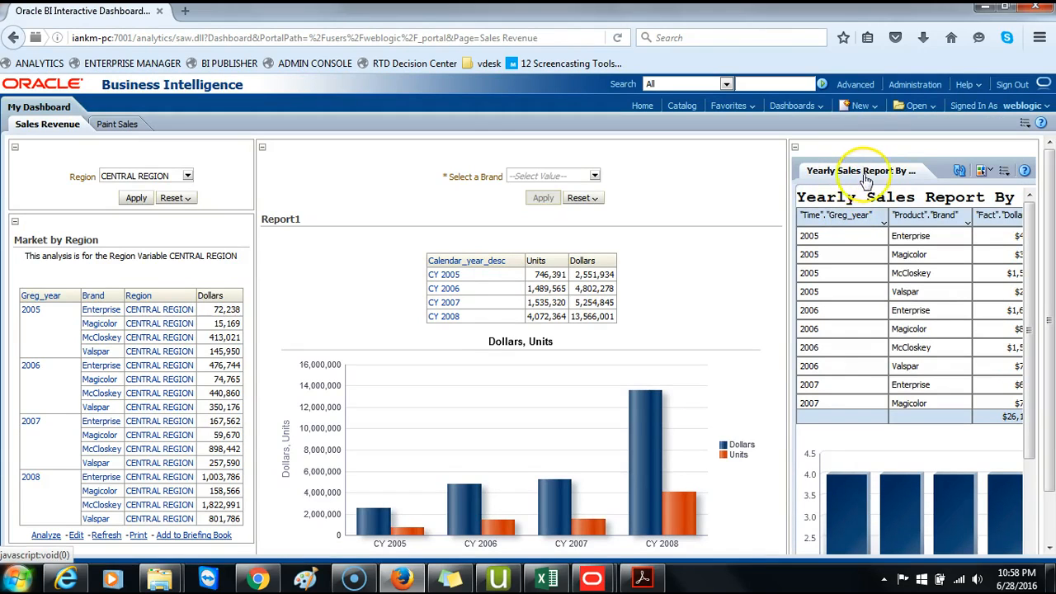
- Scroll through the embedded Yearly Sales Report in the third column to examine its table and bar chart
{"action": "left_click", "coordinate": [828, 177]}
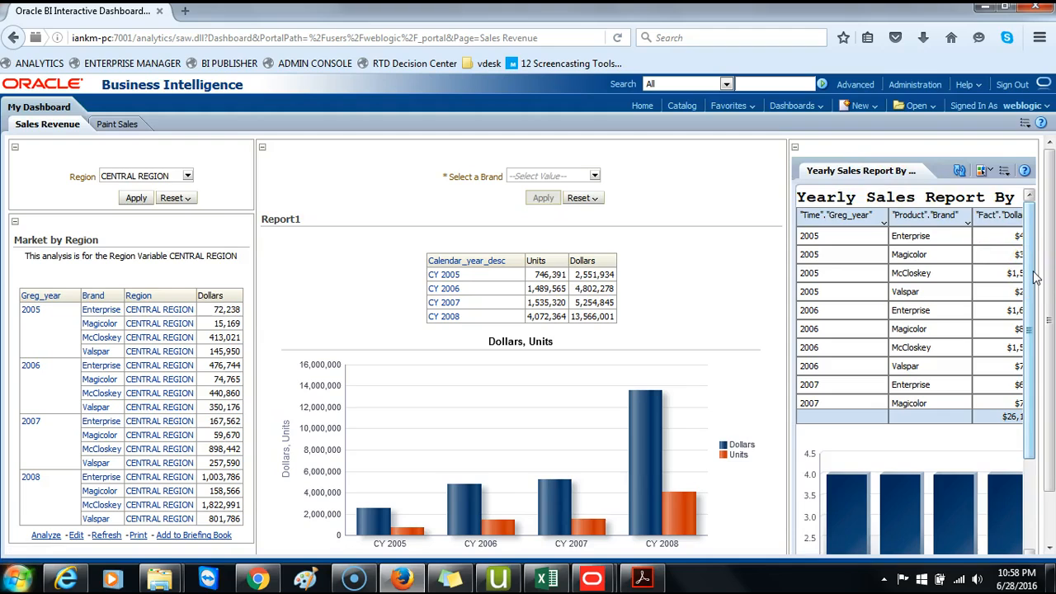
{"action": "scroll", "coordinate": [1037, 279], "scroll_direction": "down", "scroll_amount": 3}
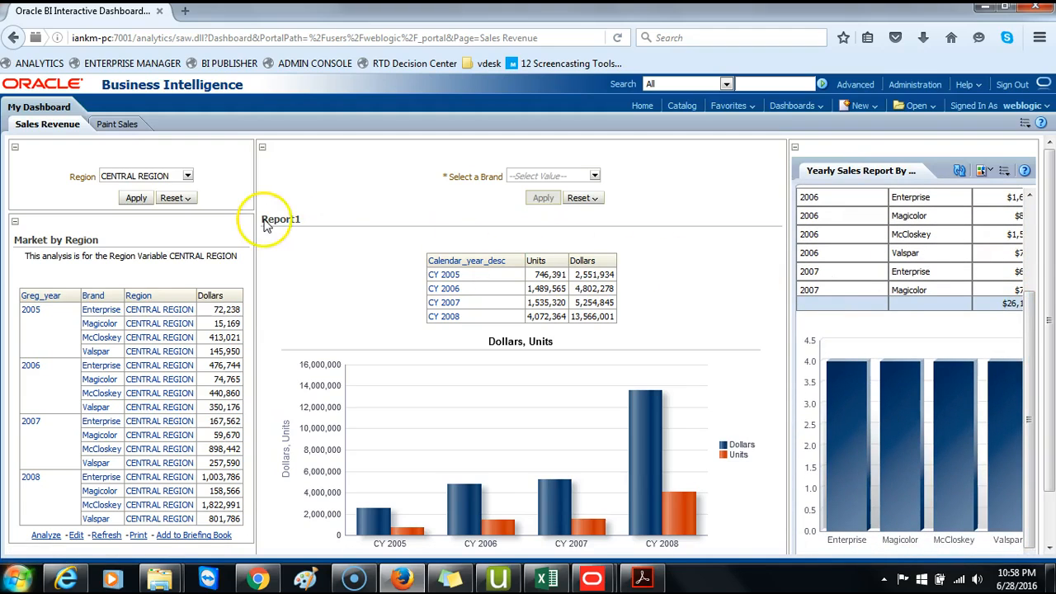
{"action": "scroll", "coordinate": [1009, 299], "scroll_direction": "down", "scroll_amount": 1}
{"action": "scroll", "coordinate": [1004, 300], "scroll_direction": "up", "scroll_amount": 1}
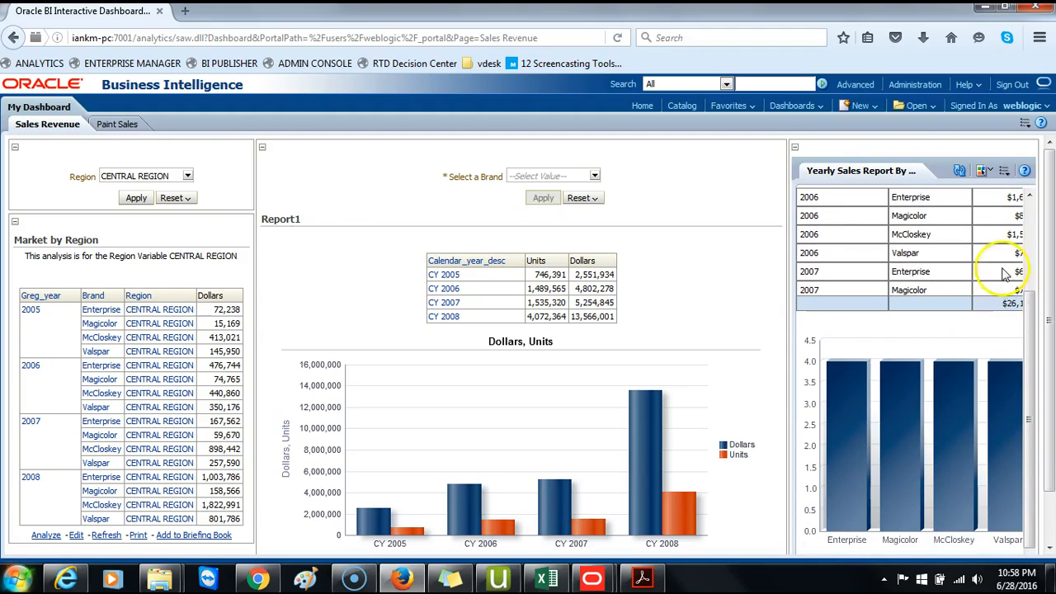
{"action": "scroll", "coordinate": [1005, 275], "scroll_direction": "up", "scroll_amount": 3}
{"action": "scroll", "coordinate": [1005, 275], "scroll_direction": "down", "scroll_amount": 3}
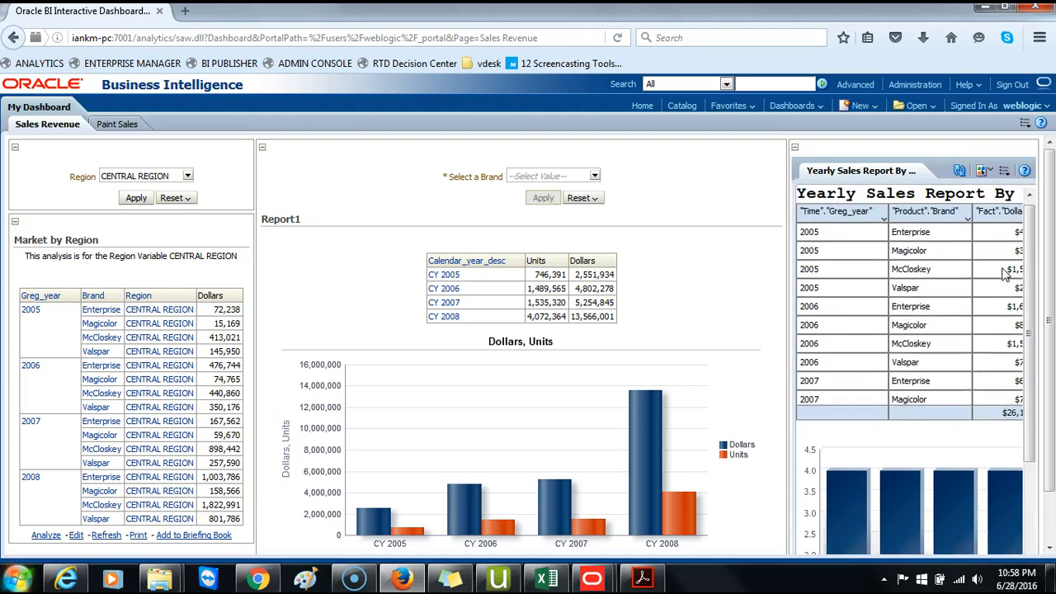
{"action": "scroll", "coordinate": [1005, 274], "scroll_direction": "down", "scroll_amount": 2}
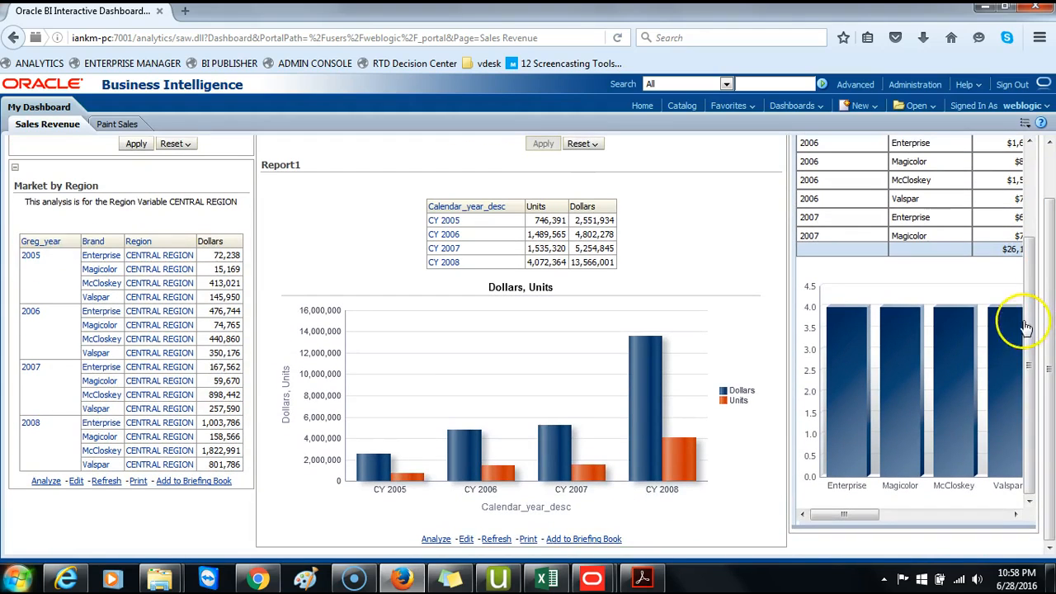
{"action": "left_click_drag", "start_coordinate": [850, 518], "coordinate": [821, 507]}
{"action": "mouse_move", "coordinate": [815, 443]}
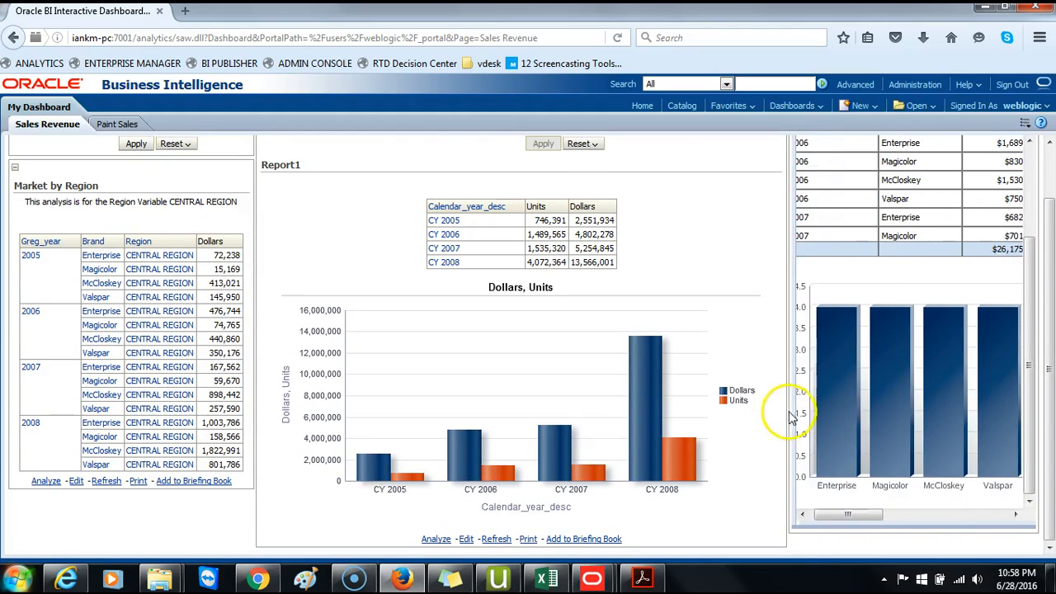
{"action": "left_click_drag", "start_coordinate": [1030, 471], "coordinate": [976, 367]}
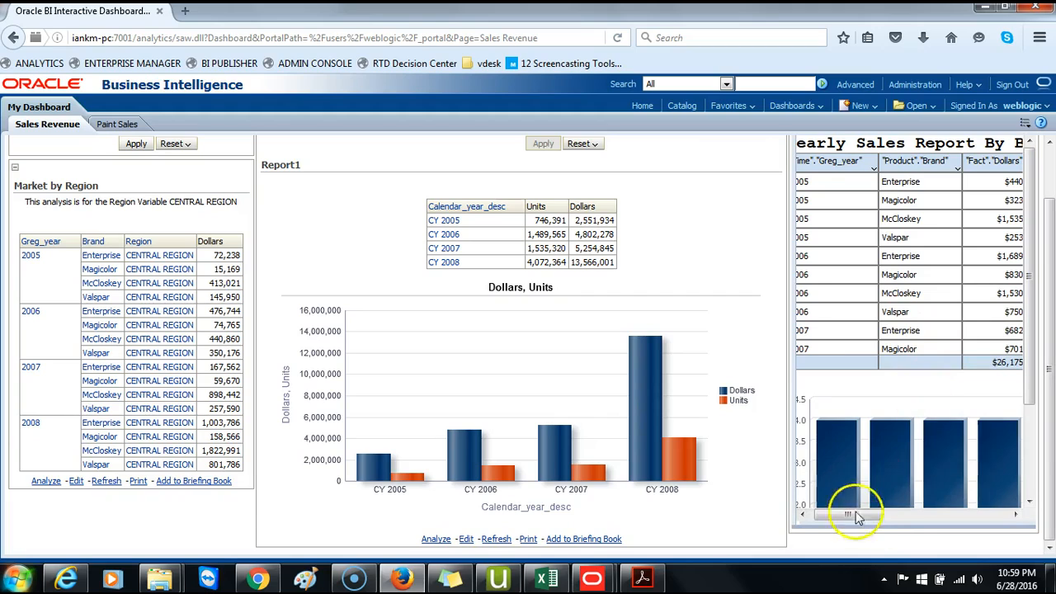
{"action": "left_click_drag", "start_coordinate": [849, 514], "coordinate": [990, 513]}
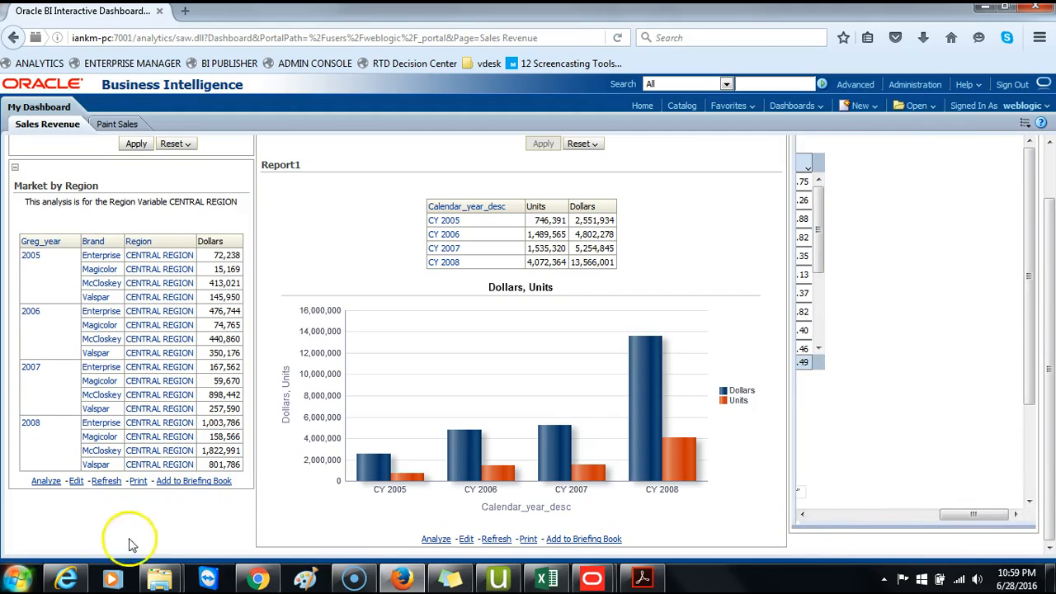